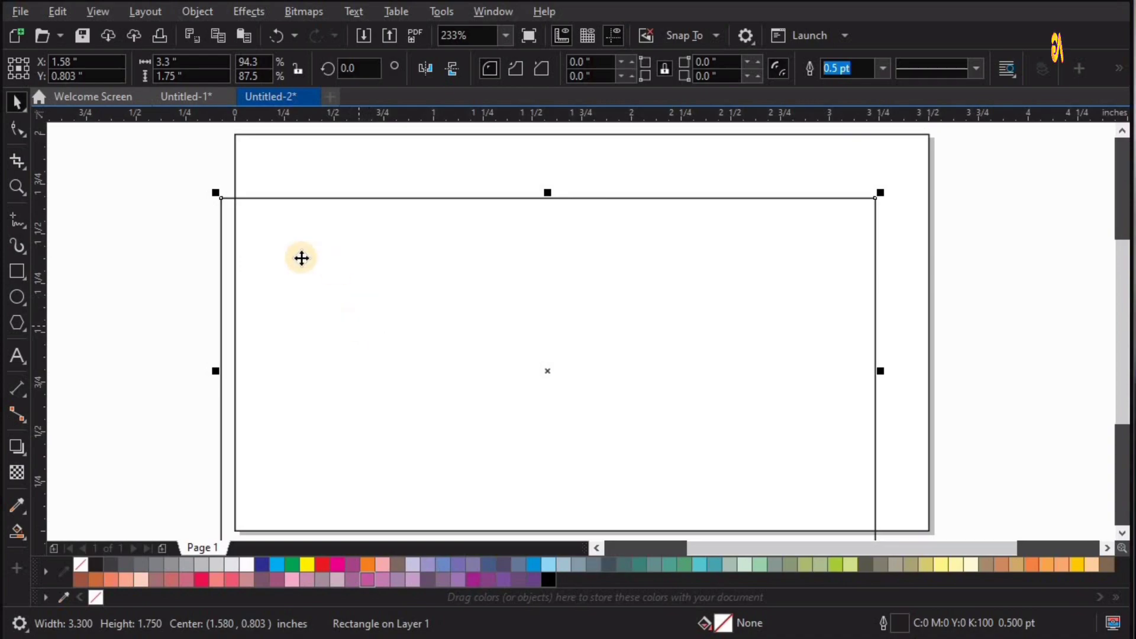
Step: Center the inner rectangle horizontally and vertically within the business card outline
{"action": "key", "text": "ctrl+a"}
{"action": "left_click", "coordinate": [1000, 66]}
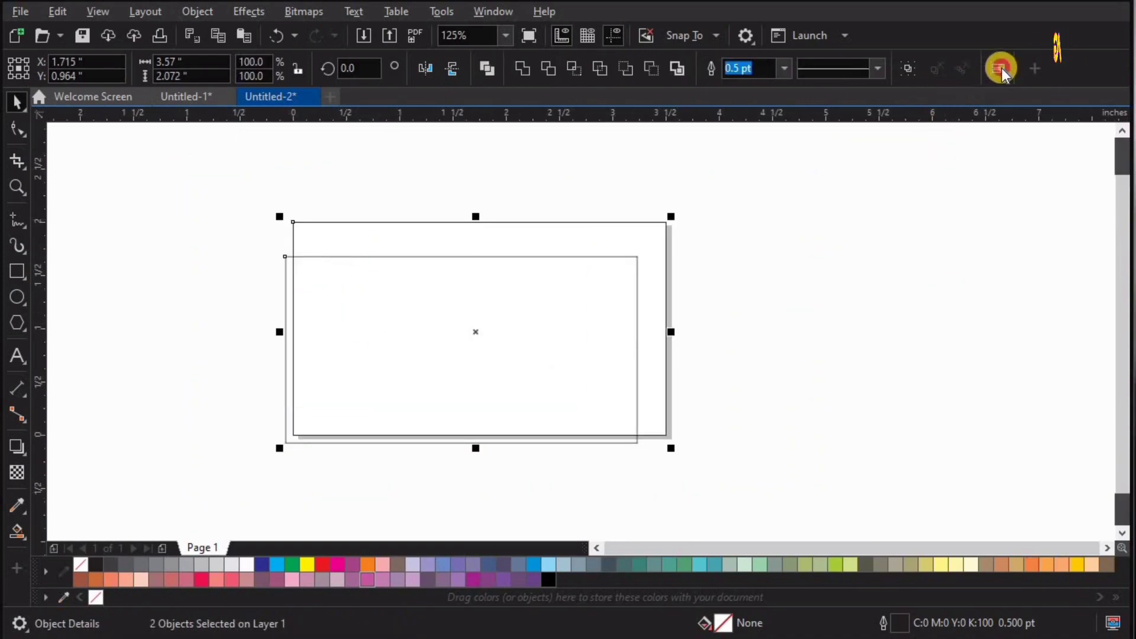
{"action": "left_click", "coordinate": [893, 146]}
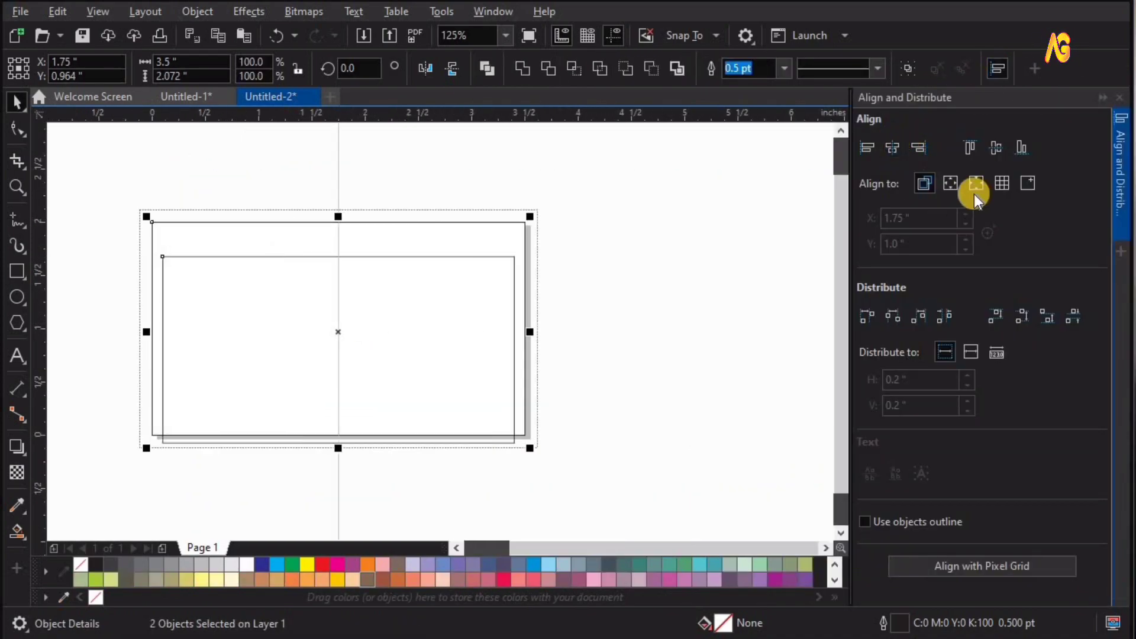
{"action": "left_click", "coordinate": [1022, 148]}
{"action": "left_click", "coordinate": [1118, 96]}
{"action": "left_click", "coordinate": [916, 256]}
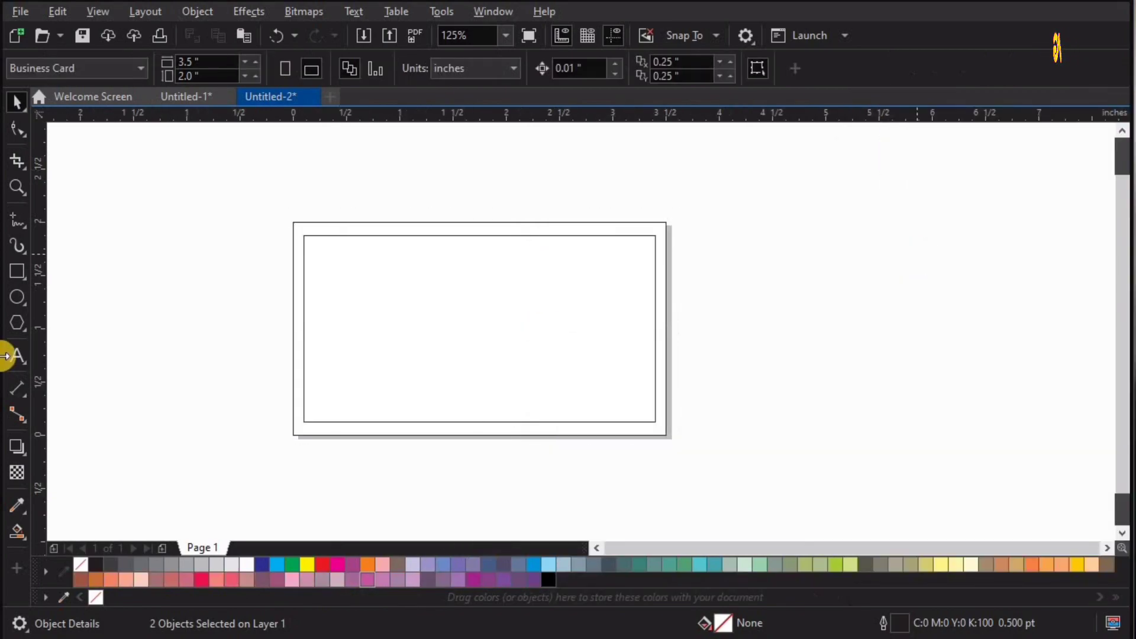
Step: Draw a polygon about 2.06 by 1.96 inches beside the card and increase it to 7 sides
{"action": "left_click", "coordinate": [26, 331]}
{"action": "left_click", "coordinate": [115, 326]}
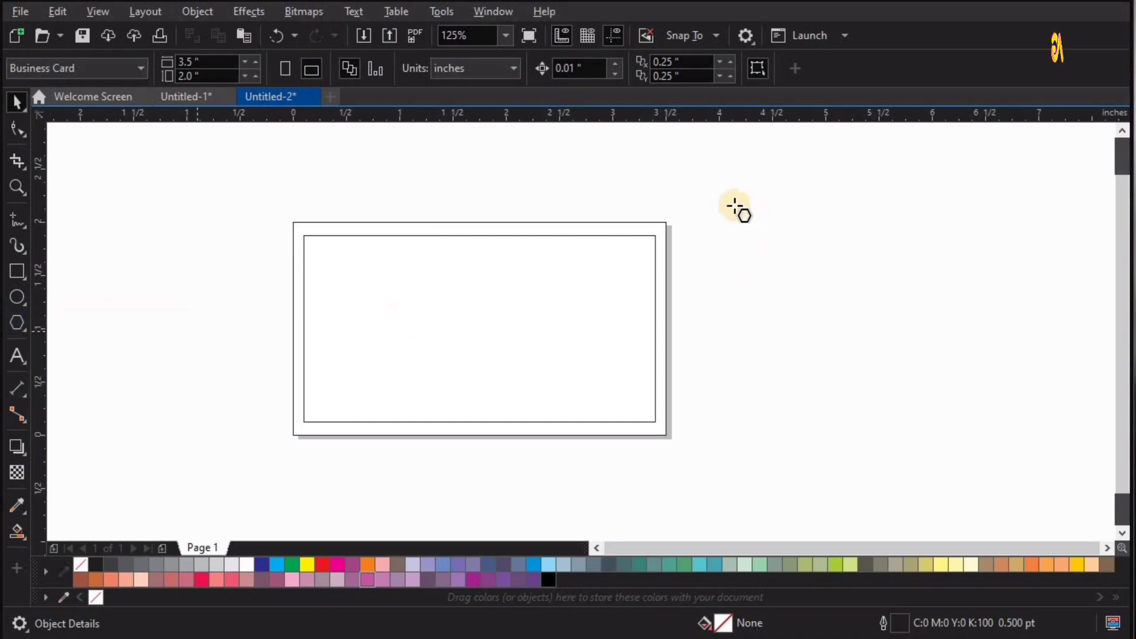
{"action": "left_click_drag", "start_coordinate": [734, 206], "coordinate": [910, 437]}
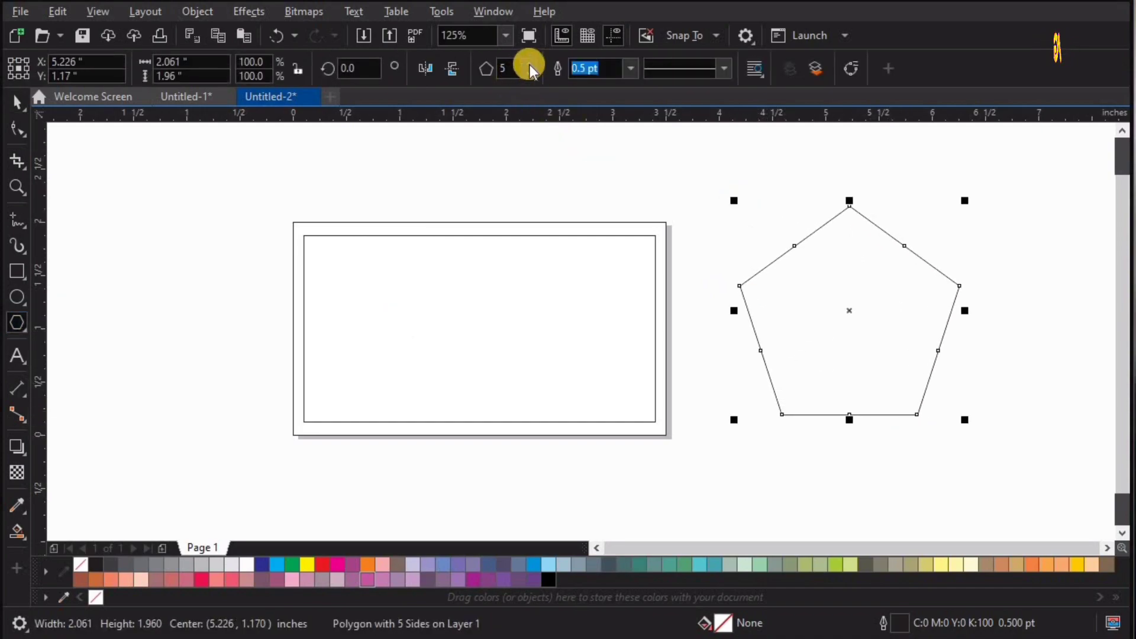
{"action": "left_click", "coordinate": [528, 64]}
{"action": "left_click", "coordinate": [529, 64]}
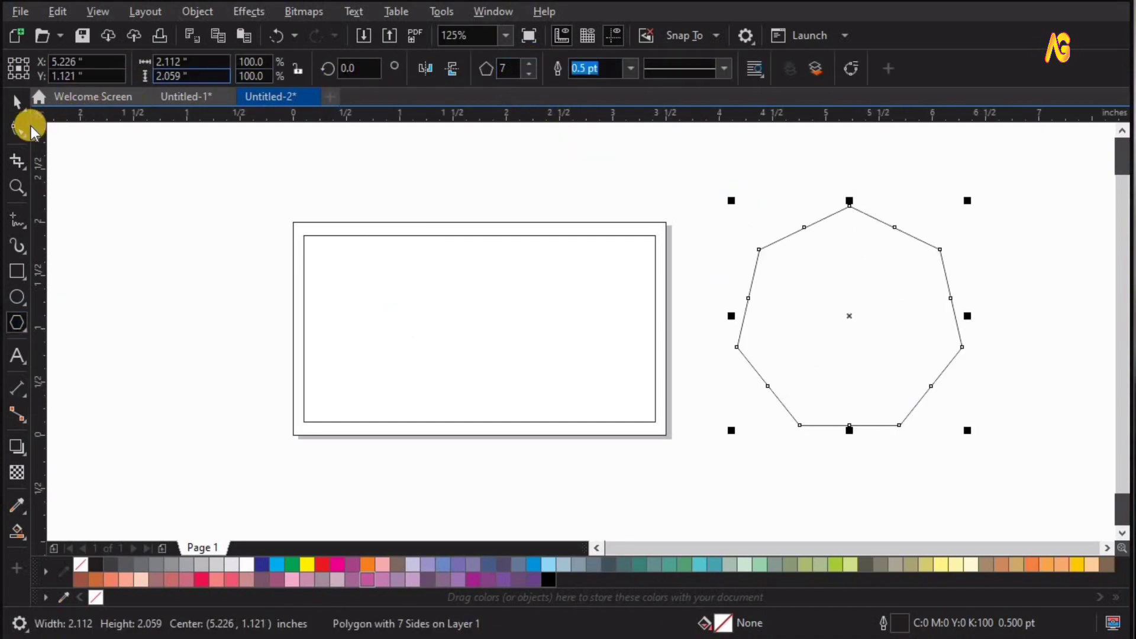
Step: Reshape the polygon's nodes into a nine-sided star with long, overlapping spikes
{"action": "key", "text": "F10"}
{"action": "left_click_drag", "start_coordinate": [819, 263], "coordinate": [971, 405]}
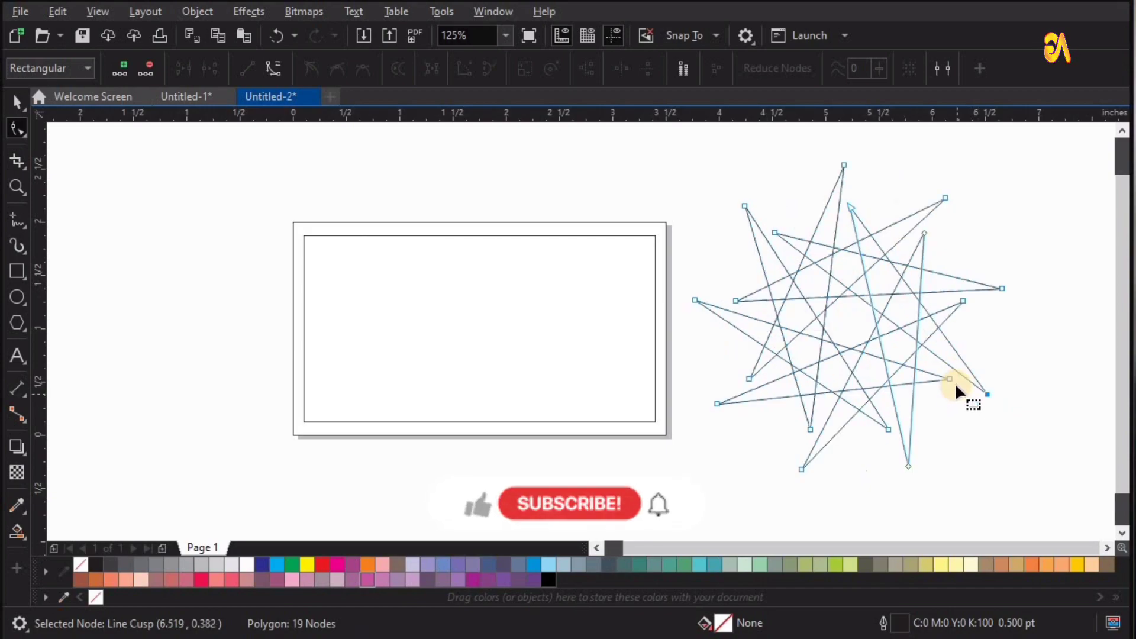
Step: Move the star about 2.6 inches across so it overlaps the far half of the card
{"action": "key", "text": "space"}
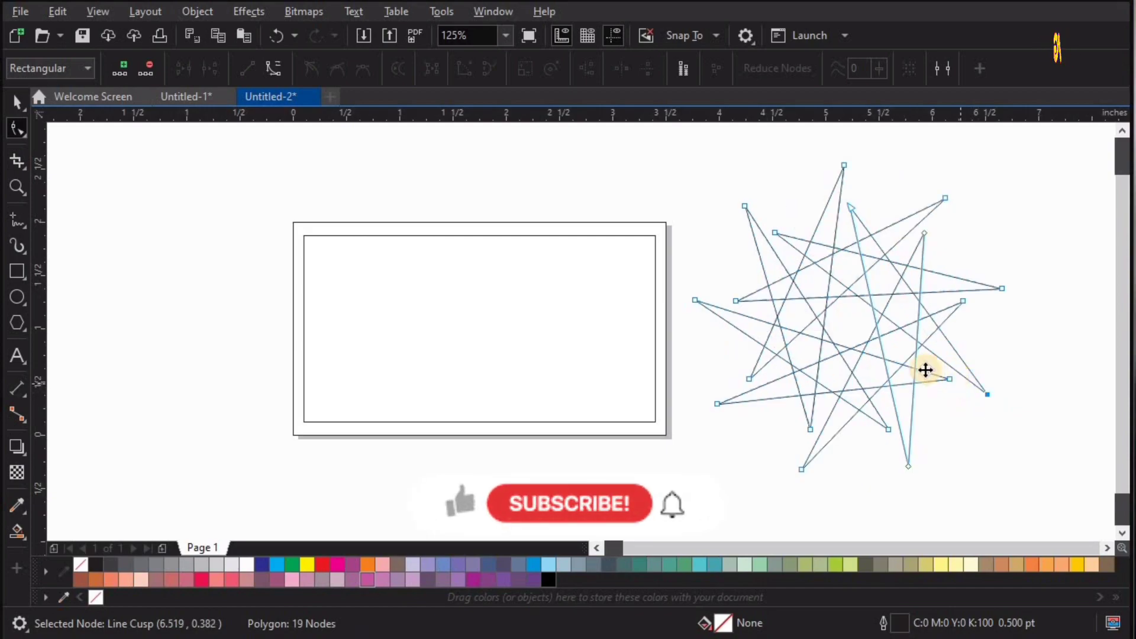
{"action": "left_click", "coordinate": [861, 368]}
{"action": "left_click_drag", "start_coordinate": [861, 368], "coordinate": [583, 363]}
{"action": "key", "text": "z"}
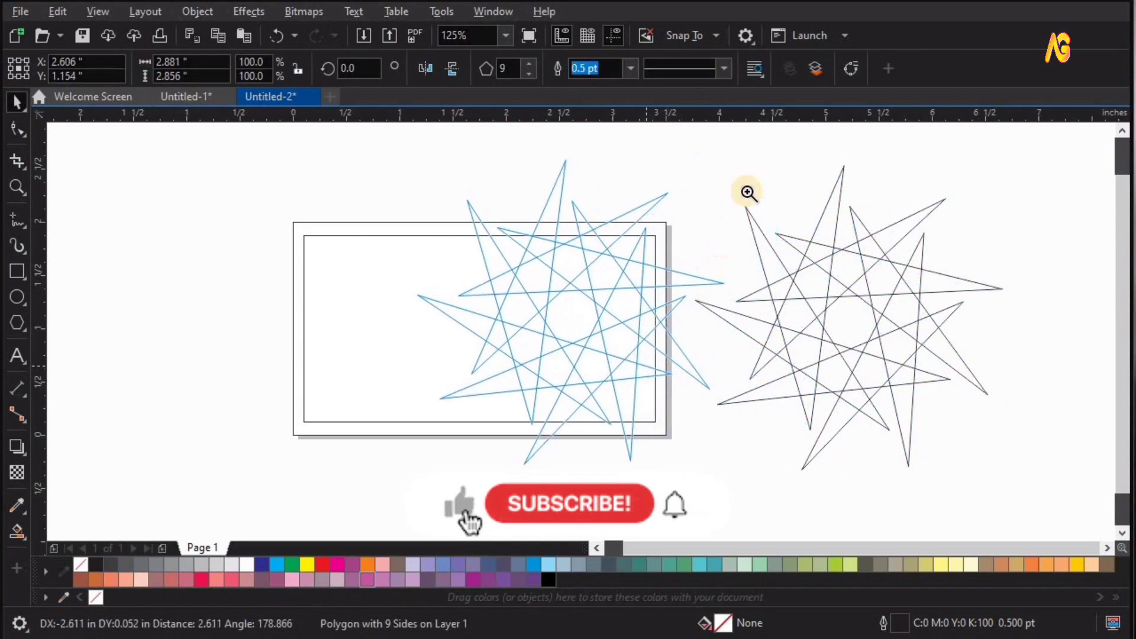
{"action": "scroll", "coordinate": [758, 179], "scroll_direction": "down", "scroll_amount": 1}
{"action": "left_click_drag", "start_coordinate": [502, 166], "coordinate": [806, 398]}
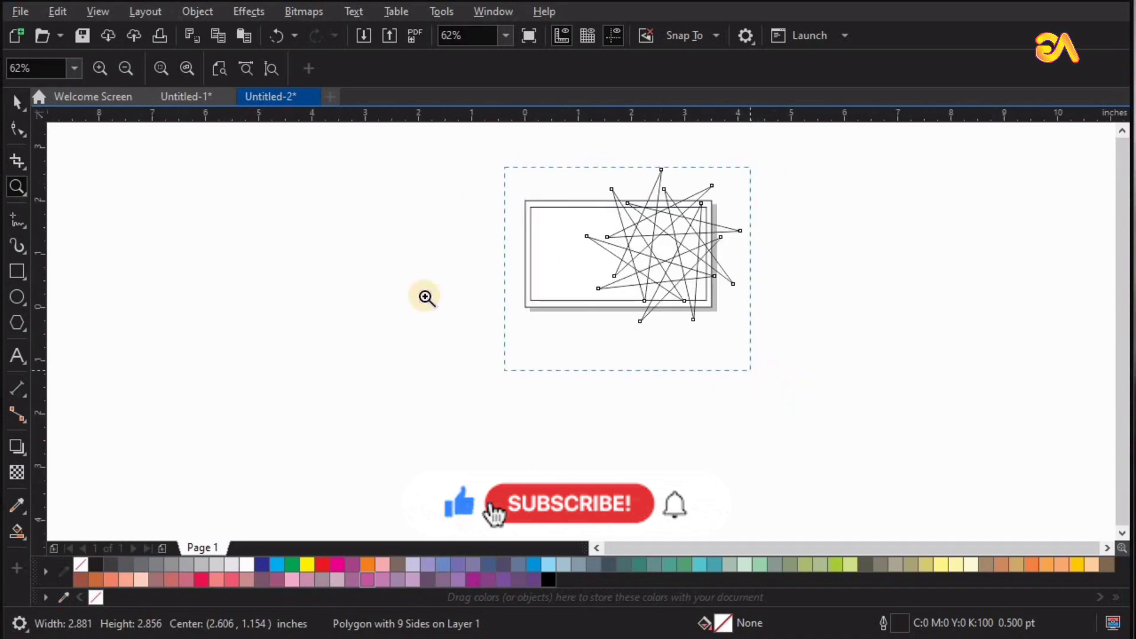
Step: Align the star's vertical center with the card outline, keeping its horizontal position
{"action": "key", "text": "space"}
{"action": "left_click", "coordinate": [355, 190], "text": "shift"}
{"action": "key", "text": "c"}
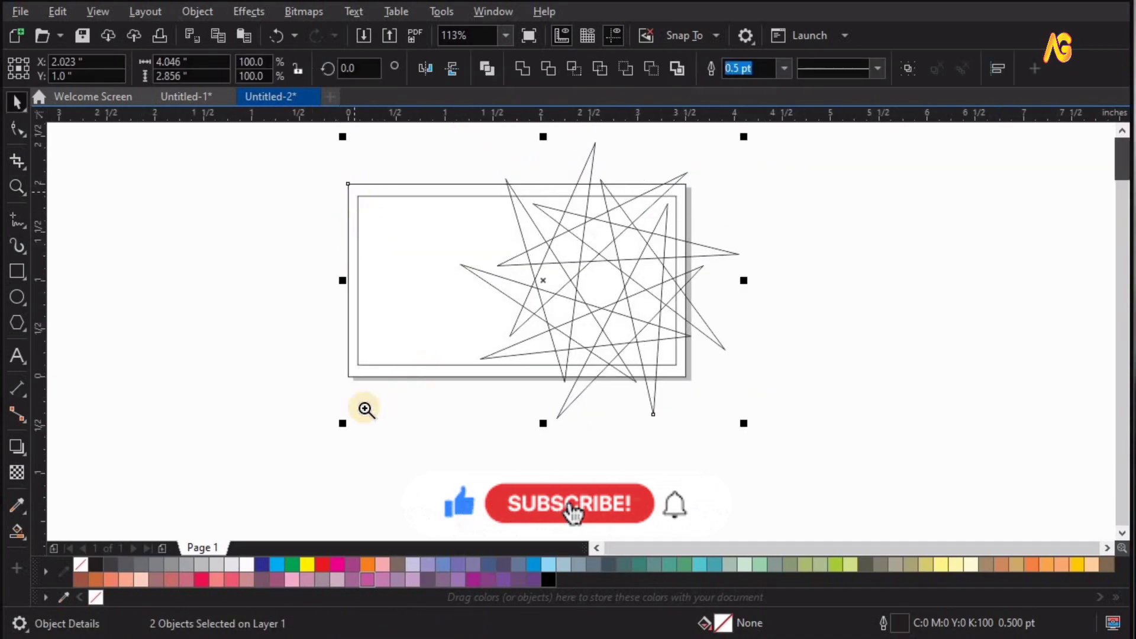
{"action": "key", "text": "space"}
{"action": "left_click_drag", "start_coordinate": [895, 152], "coordinate": [914, 127]}
{"action": "key", "text": "space"}
{"action": "left_click", "coordinate": [885, 323]}
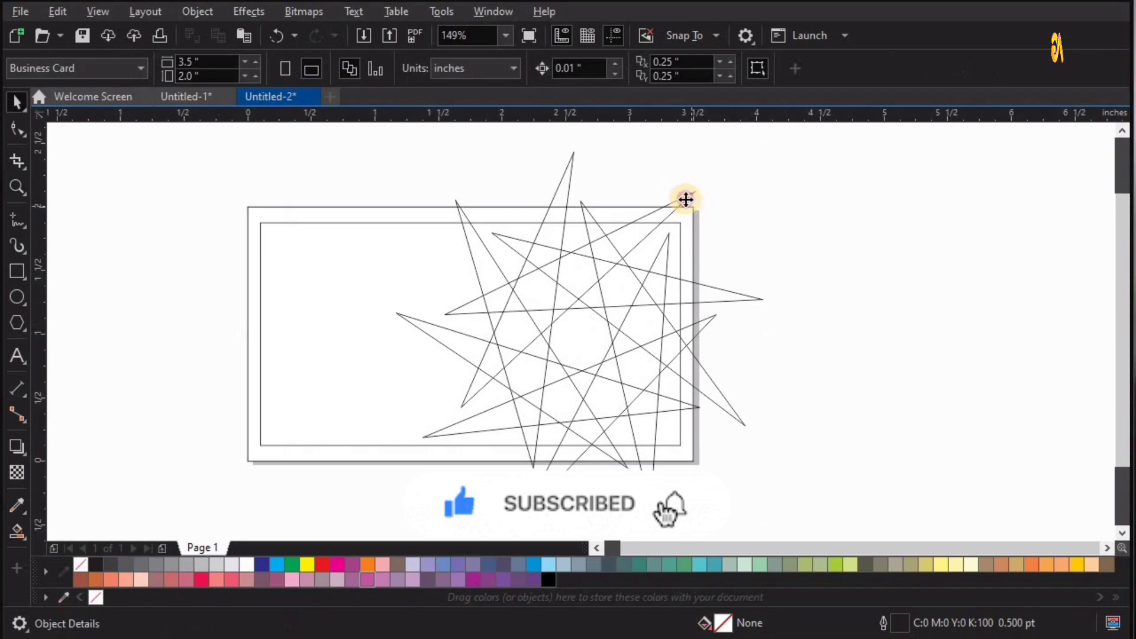
Step: Enlarge the star proportionally to about 111.7%, roughly 3.22 by 3.19 inches
{"action": "left_click", "coordinate": [685, 200]}
{"action": "mouse_move", "coordinate": [789, 136]}
{"action": "left_mouse_down"}
{"action": "mouse_move", "coordinate": [799, 122]}
{"action": "mouse_move", "coordinate": [778, 159]}
{"action": "mouse_move", "coordinate": [785, 153]}
{"action": "left_mouse_up"}
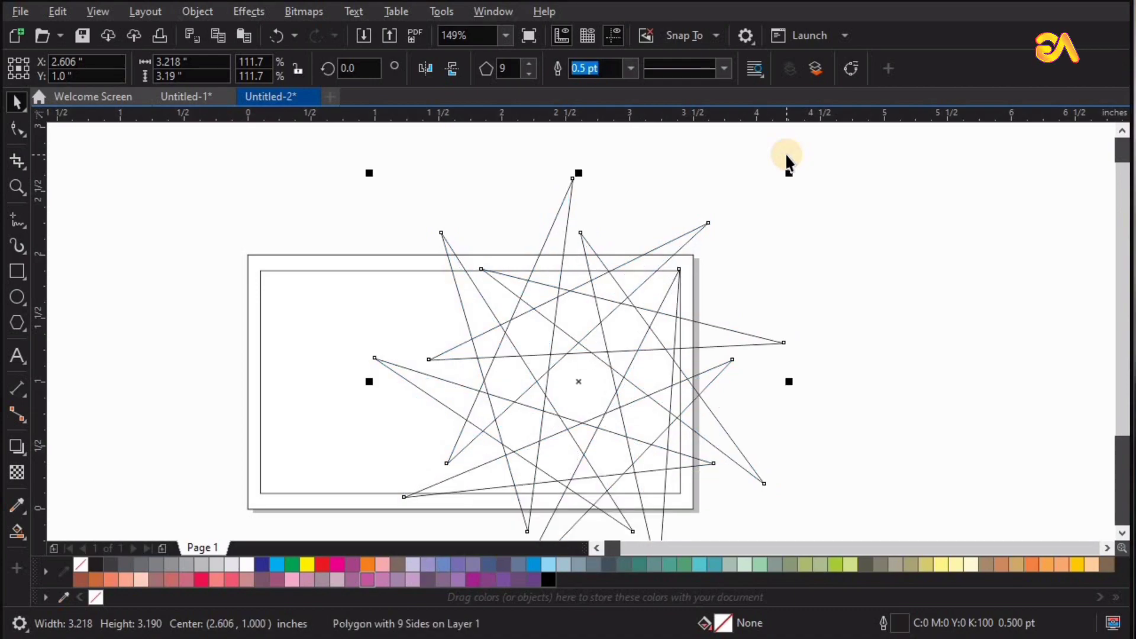
{"action": "scroll", "coordinate": [782, 157], "scroll_direction": "down", "scroll_amount": 1}
{"action": "key", "text": "F2"}
{"action": "left_click_drag", "start_coordinate": [519, 147], "coordinate": [917, 445]}
Step: Draw a slanted straight line about 2.55 inches long across the card, from above its top edge to below its bottom edge
{"action": "left_click", "coordinate": [18, 220]}
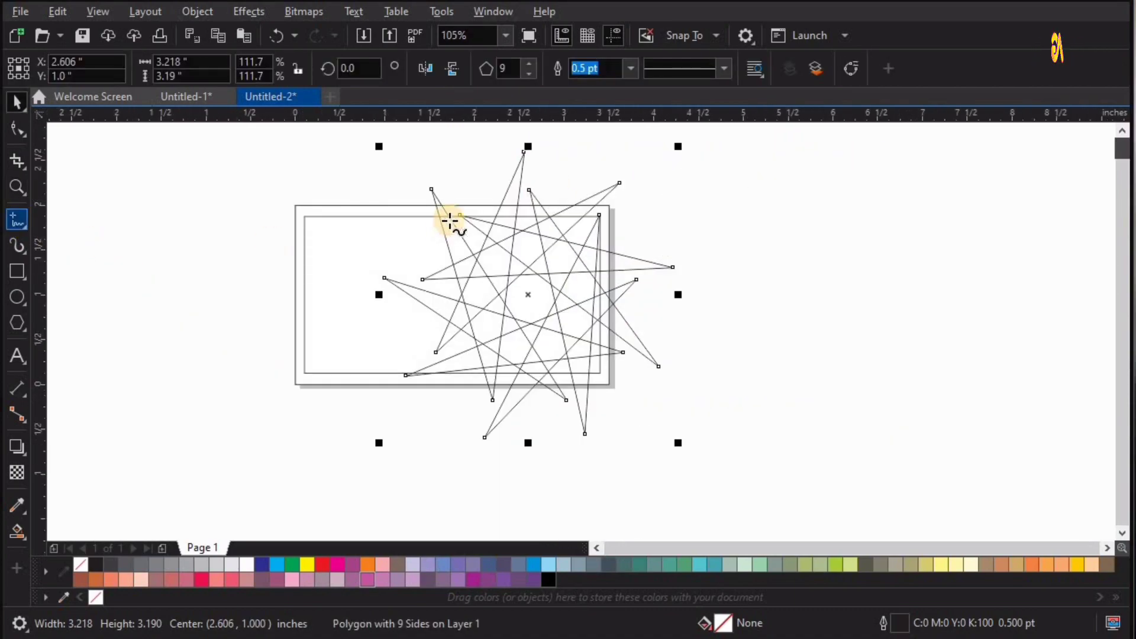
{"action": "left_click", "coordinate": [523, 161]}
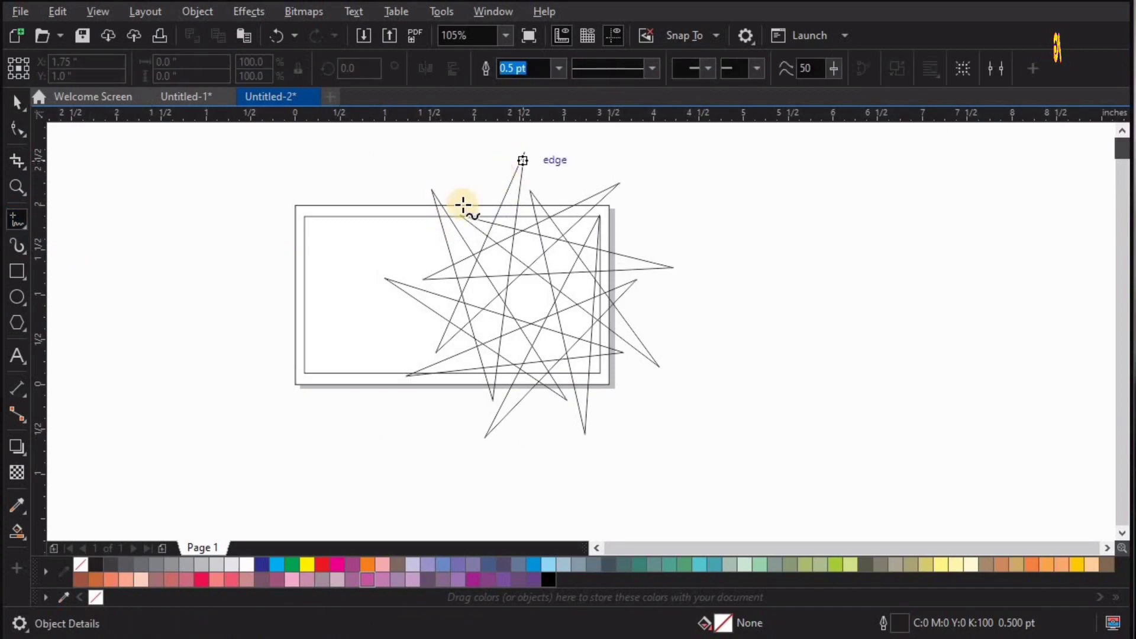
{"action": "left_click", "coordinate": [435, 197]}
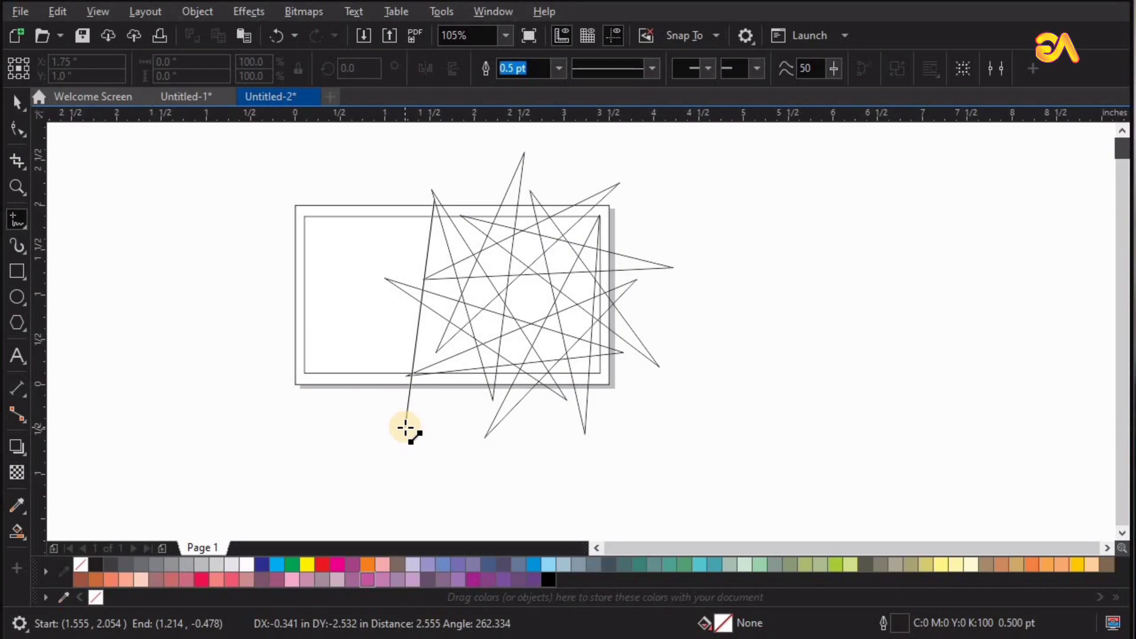
{"action": "left_click", "coordinate": [405, 427]}
{"action": "key", "text": "z"}
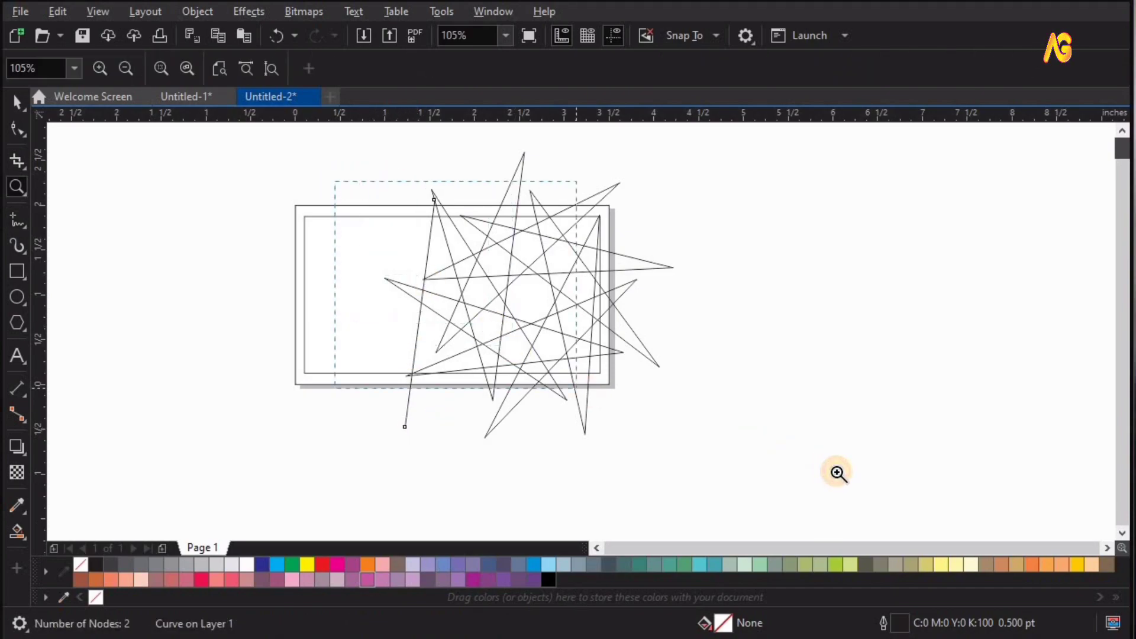
{"action": "left_click_drag", "start_coordinate": [836, 472], "coordinate": [836, 472]}
{"action": "key", "text": "space"}
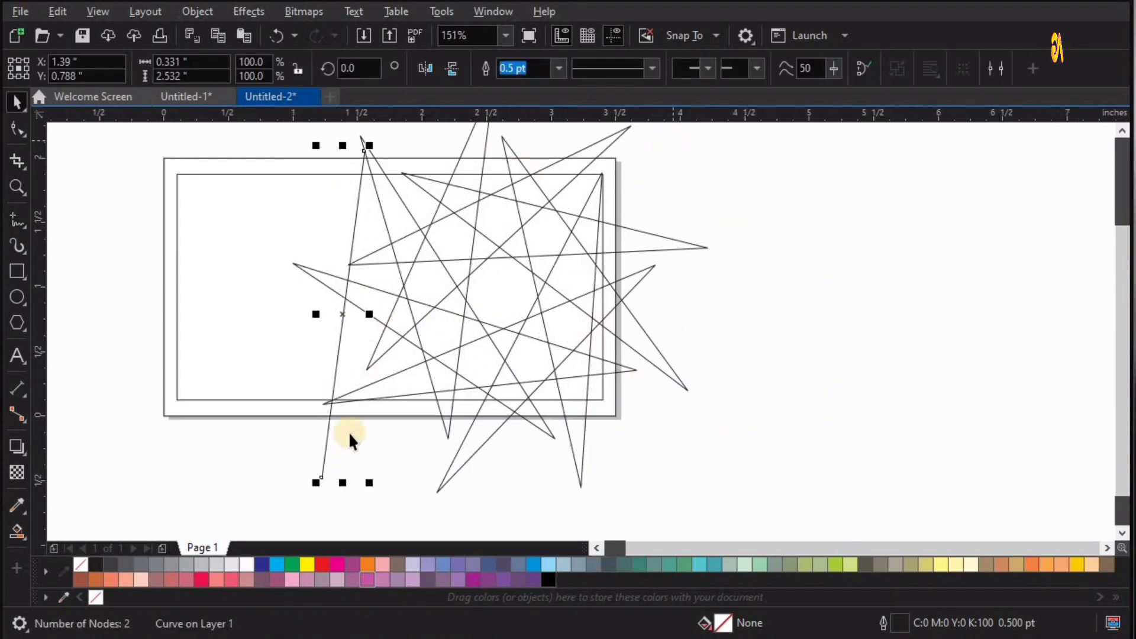
Step: Move the inner 3.3 by 1.75 inch rectangle off the card into the empty area beside it
{"action": "left_click", "coordinate": [22, 533]}
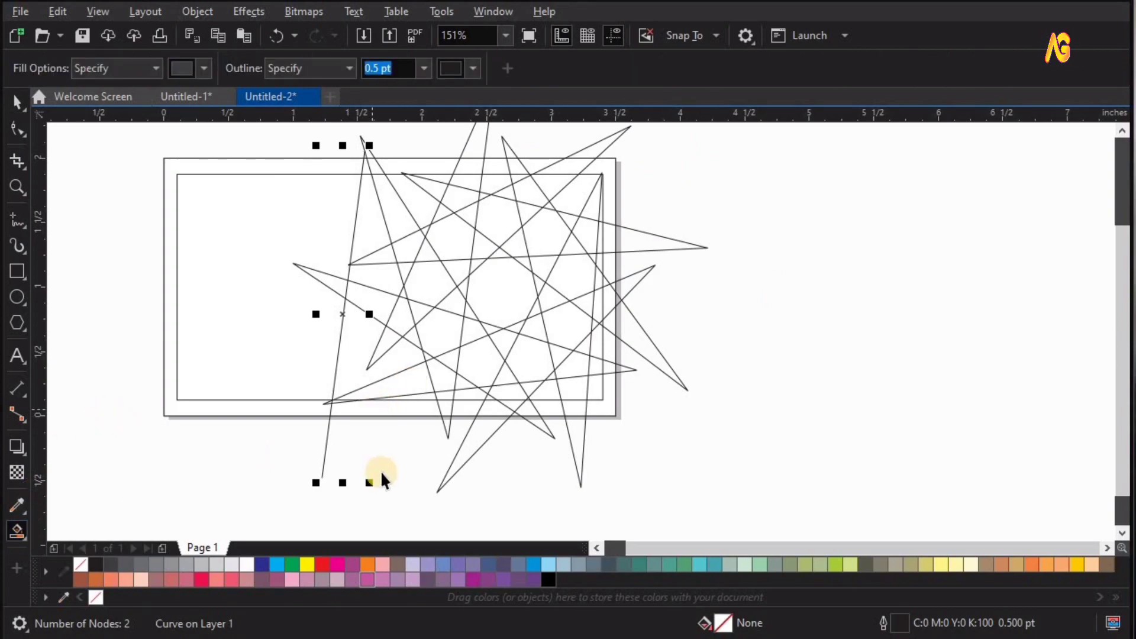
{"action": "key", "text": "space"}
{"action": "left_click", "coordinate": [324, 423]}
{"action": "left_click", "coordinate": [327, 426]}
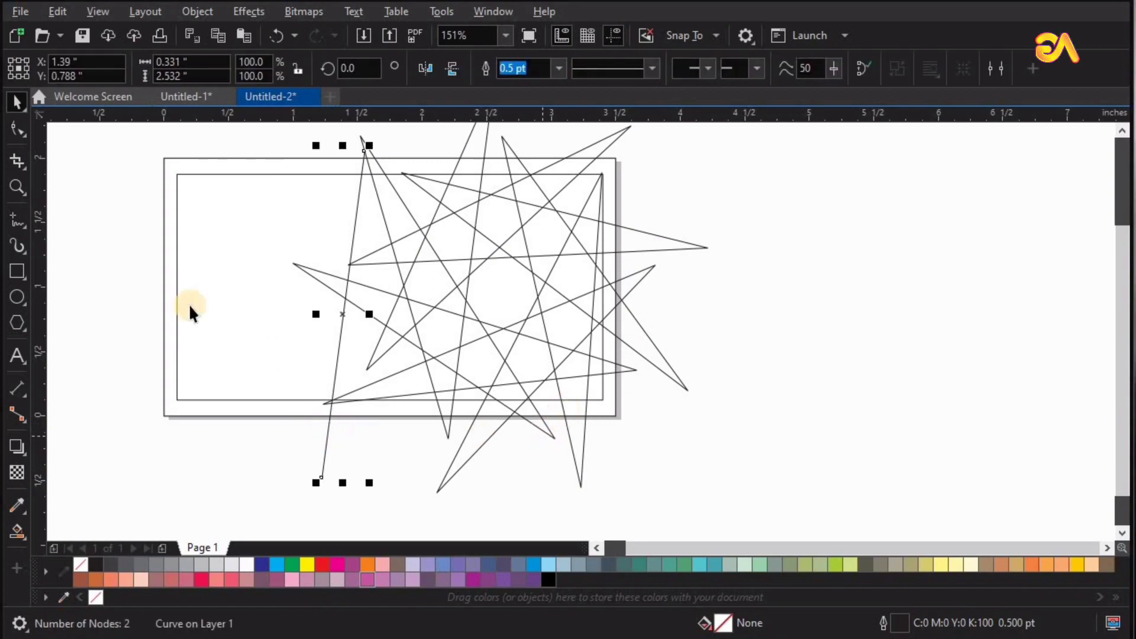
{"action": "left_click", "coordinate": [178, 262]}
{"action": "left_click_drag", "start_coordinate": [722, 222], "coordinate": [791, 219]}
Step: Smart-fill every region between the slanted line and the card's far edge with 90% black and a 0.5 pt outline
{"action": "left_click", "coordinate": [16, 529]}
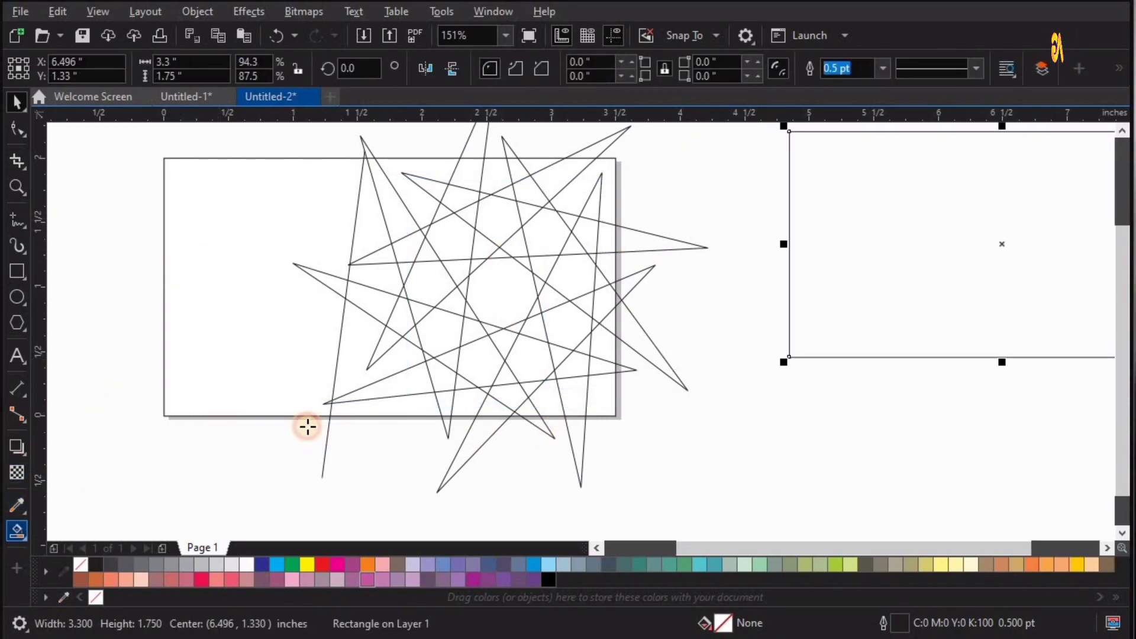
{"action": "left_click", "coordinate": [384, 406]}
{"action": "left_click", "coordinate": [350, 368]}
{"action": "left_click", "coordinate": [378, 340]}
{"action": "left_click", "coordinate": [373, 278]}
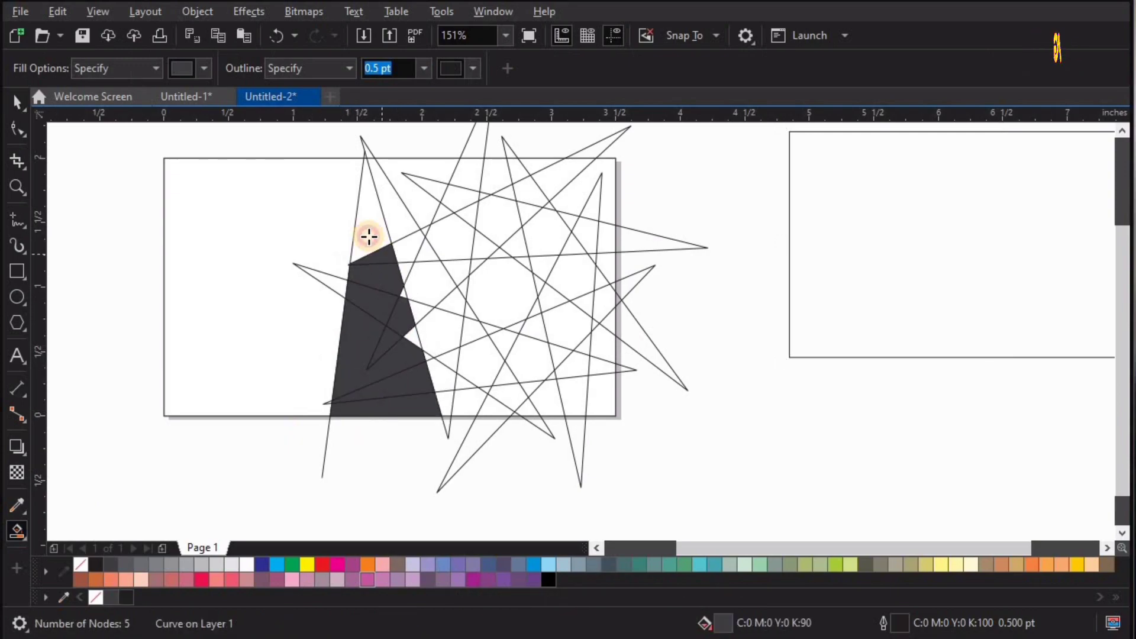
{"action": "left_click", "coordinate": [379, 204]}
{"action": "left_click", "coordinate": [431, 281]}
{"action": "left_click", "coordinate": [404, 266]}
{"action": "left_click", "coordinate": [444, 377]}
{"action": "left_click", "coordinate": [460, 361]}
{"action": "left_click", "coordinate": [463, 404]}
{"action": "left_click", "coordinate": [453, 244]}
{"action": "left_click", "coordinate": [504, 191]}
{"action": "left_click", "coordinate": [549, 180]}
{"action": "left_click", "coordinate": [606, 236]}
{"action": "left_click", "coordinate": [608, 298]}
{"action": "left_click", "coordinate": [601, 394]}
{"action": "left_click", "coordinate": [551, 399]}
{"action": "left_click", "coordinate": [529, 359]}
{"action": "left_click", "coordinate": [557, 350]}
{"action": "left_click", "coordinate": [574, 276]}
{"action": "left_click", "coordinate": [461, 270]}
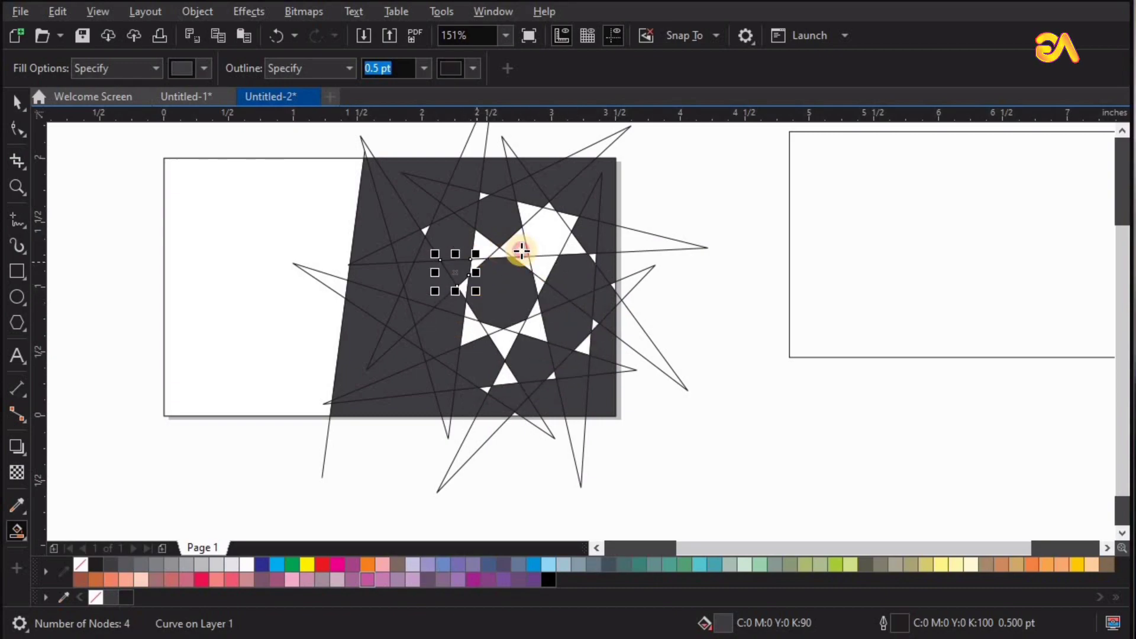
{"action": "left_click", "coordinate": [543, 234]}
{"action": "scroll", "coordinate": [542, 284], "scroll_direction": "up", "scroll_amount": 1}
{"action": "left_click", "coordinate": [500, 385]}
{"action": "left_click", "coordinate": [467, 359]}
{"action": "left_click", "coordinate": [403, 236]}
{"action": "left_click", "coordinate": [557, 207]}
{"action": "left_click", "coordinate": [516, 270]}
{"action": "left_click", "coordinate": [628, 259]}
{"action": "left_click", "coordinate": [643, 412]}
{"action": "left_click", "coordinate": [594, 457]}
{"action": "left_click", "coordinate": [539, 515]}
{"action": "left_click", "coordinate": [499, 482]}
{"action": "left_click", "coordinate": [494, 474]}
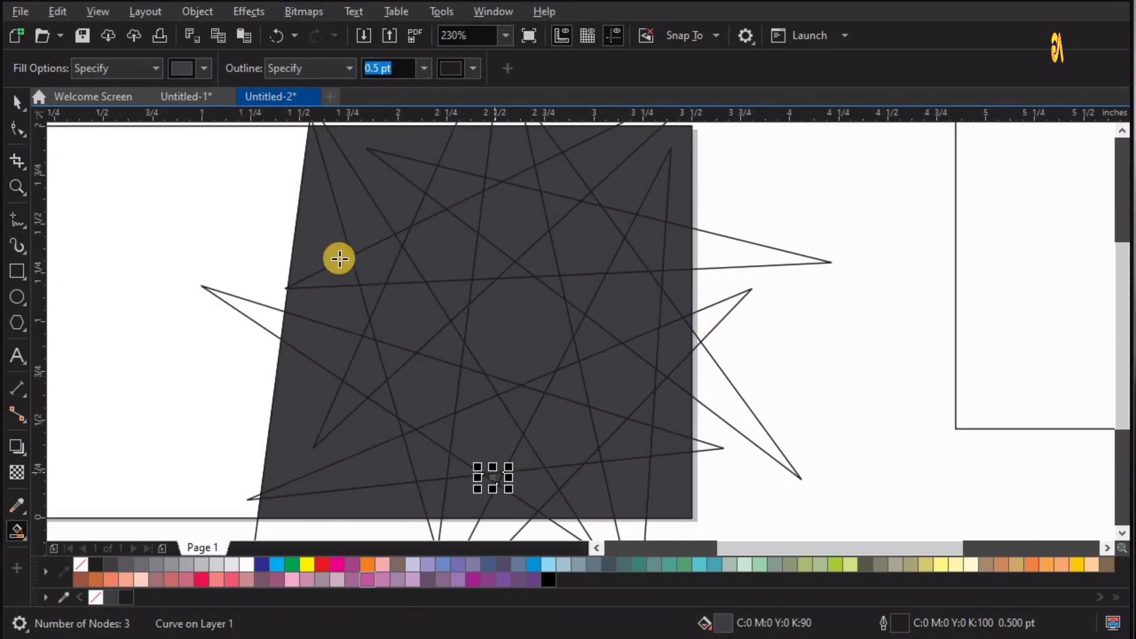
{"action": "key", "text": "space"}
{"action": "left_click", "coordinate": [812, 385]}
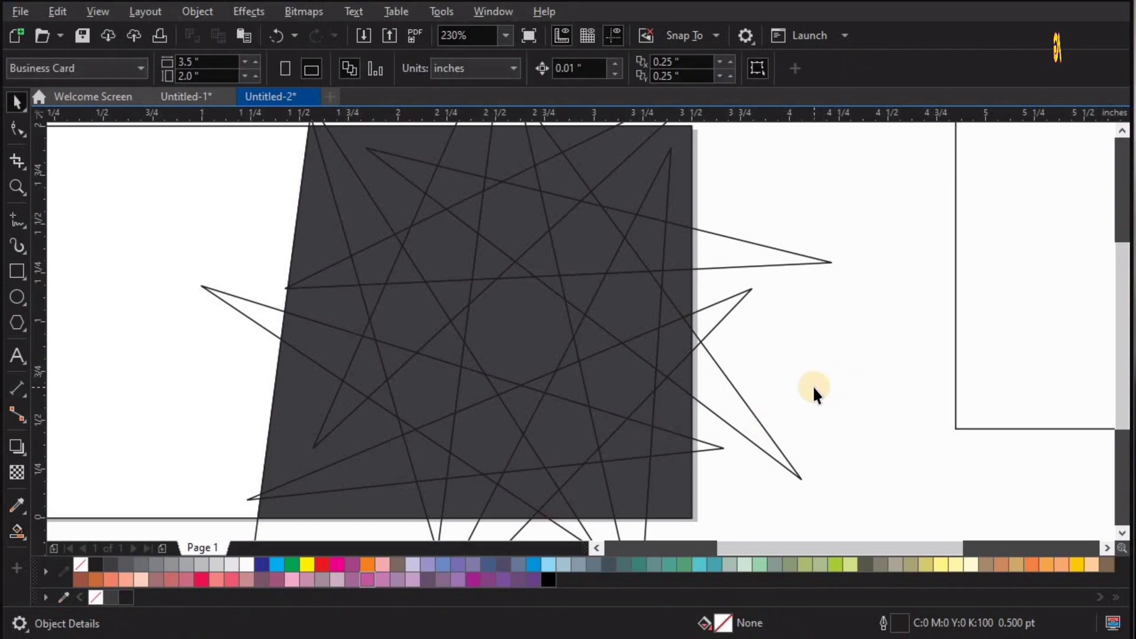
Step: Delete the original star polygon and the slanted guide line, keeping the filled shapes
{"action": "scroll", "coordinate": [811, 385], "scroll_direction": "down", "scroll_amount": 2}
{"action": "left_click_drag", "start_coordinate": [840, 287], "coordinate": [851, 268]}
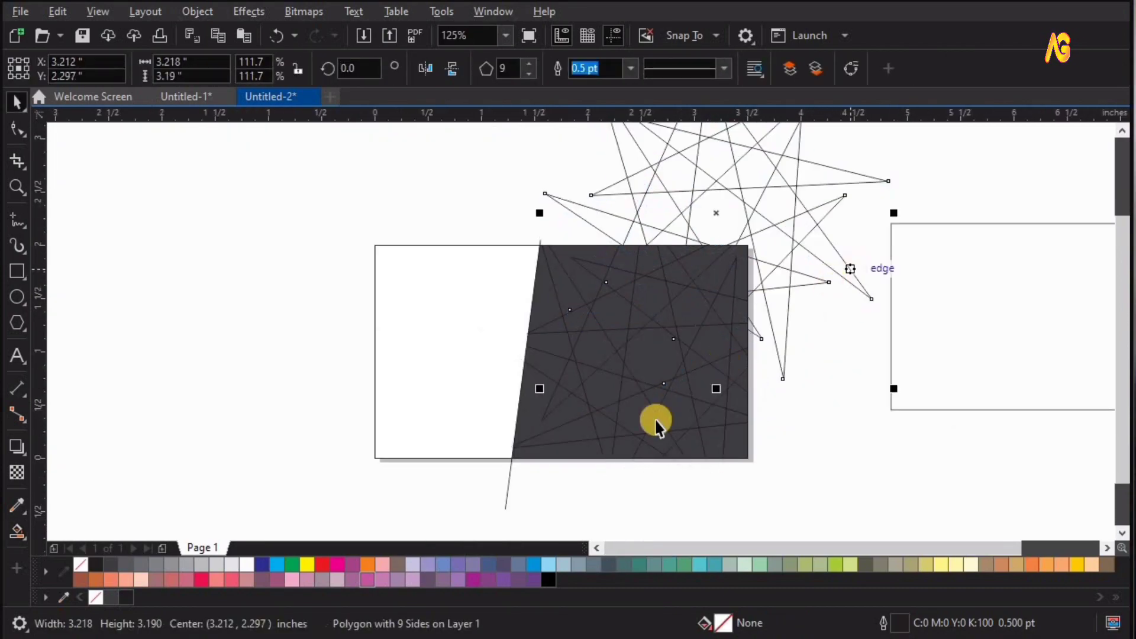
{"action": "key", "text": "Delete"}
{"action": "left_click", "coordinate": [533, 286]}
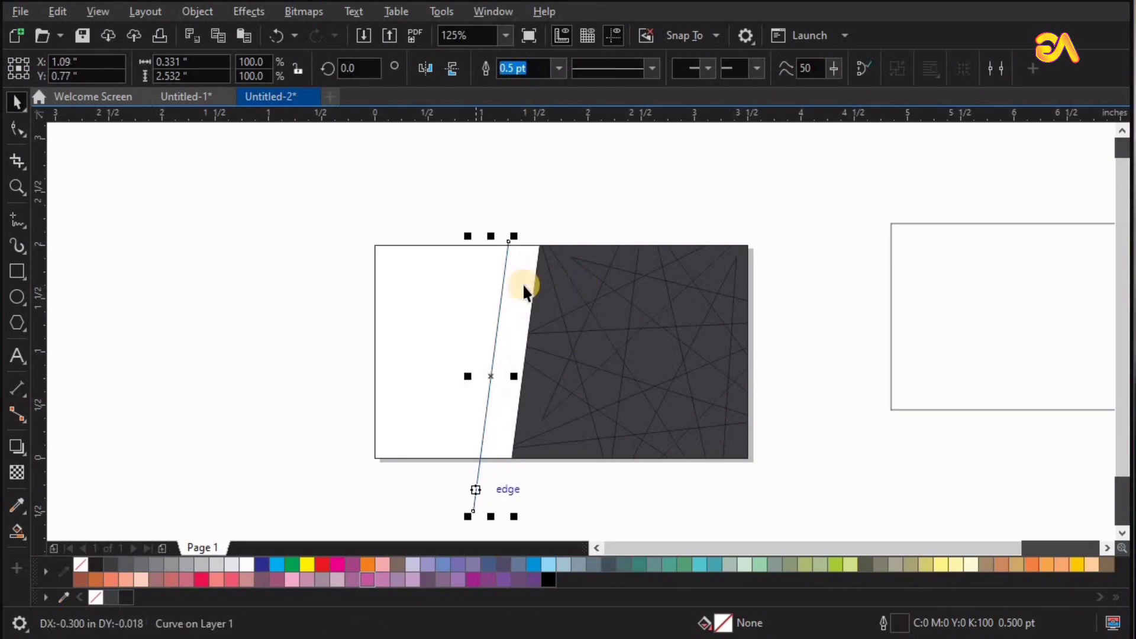
{"action": "key", "text": "Delete"}
Step: Apply a linear fountain fill from light grey to white to the notched facet along the slanted edge
{"action": "key", "text": "z"}
{"action": "left_click_drag", "start_coordinate": [364, 195], "coordinate": [869, 526]}
{"action": "left_click_drag", "start_coordinate": [406, 163], "coordinate": [863, 503]}
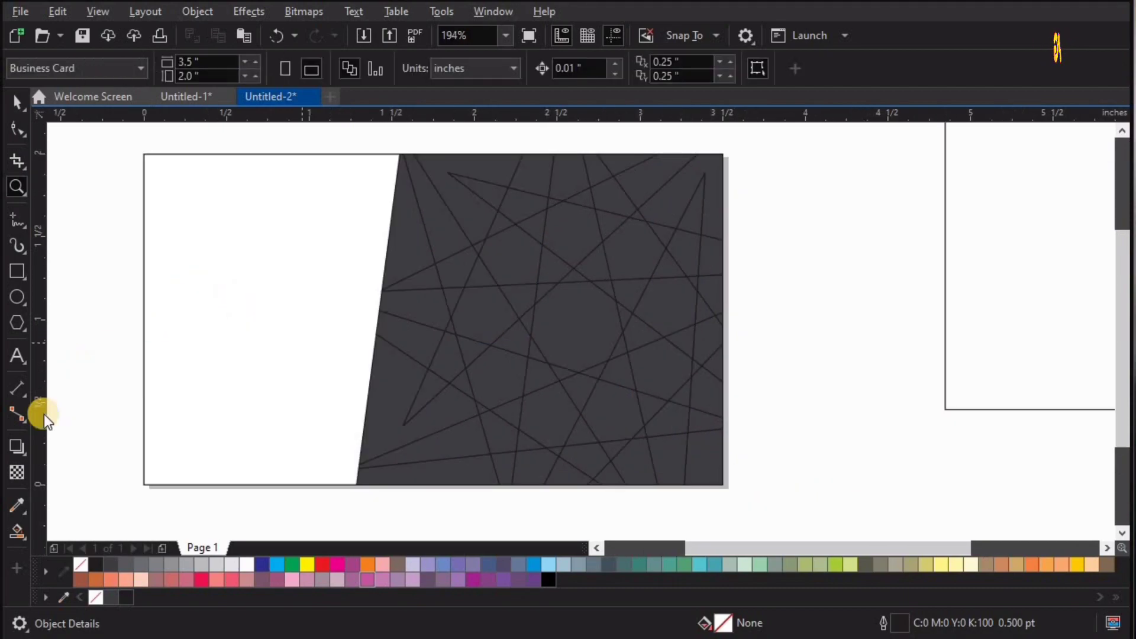
{"action": "left_click", "coordinate": [401, 398]}
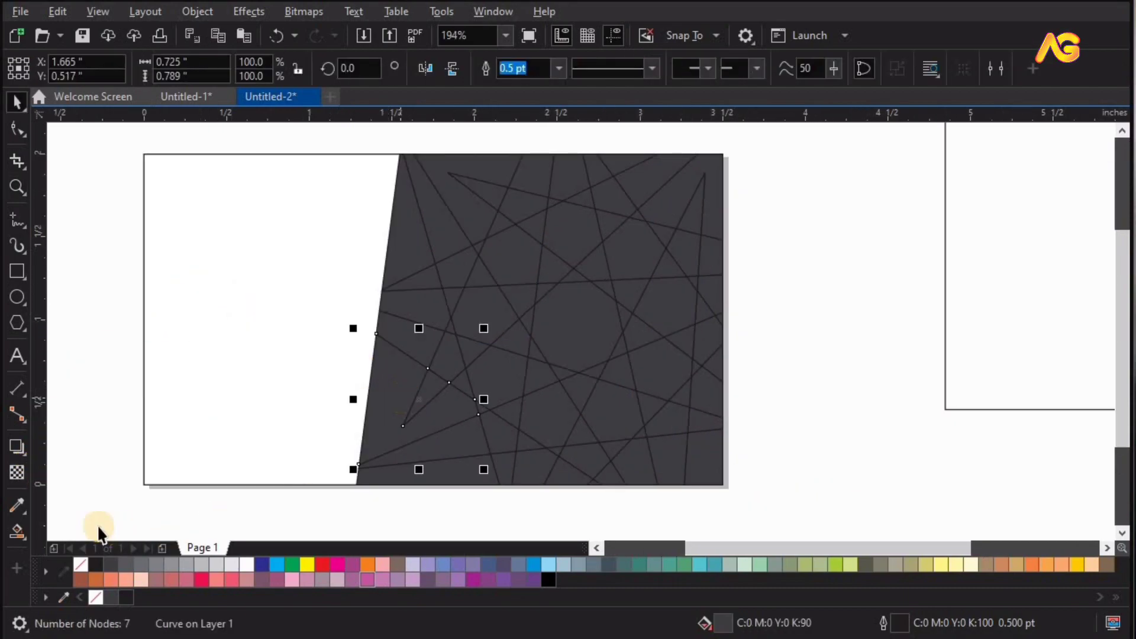
{"action": "left_click", "coordinate": [23, 540]}
{"action": "left_click", "coordinate": [127, 527]}
{"action": "left_click_drag", "start_coordinate": [392, 374], "coordinate": [380, 358]}
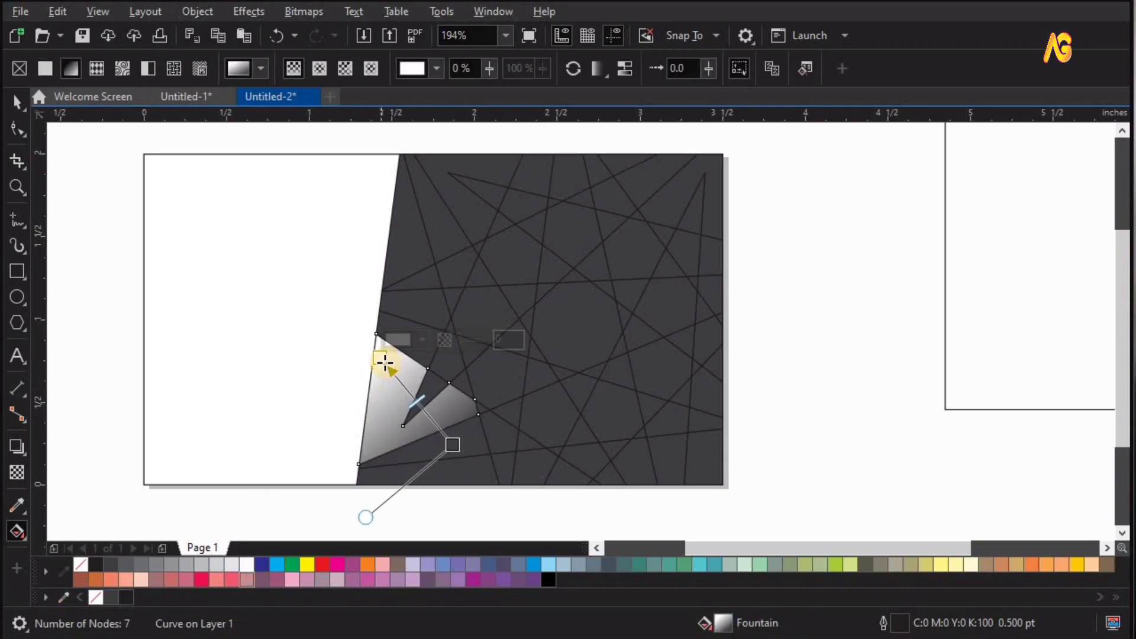
{"action": "left_click", "coordinate": [235, 565]}
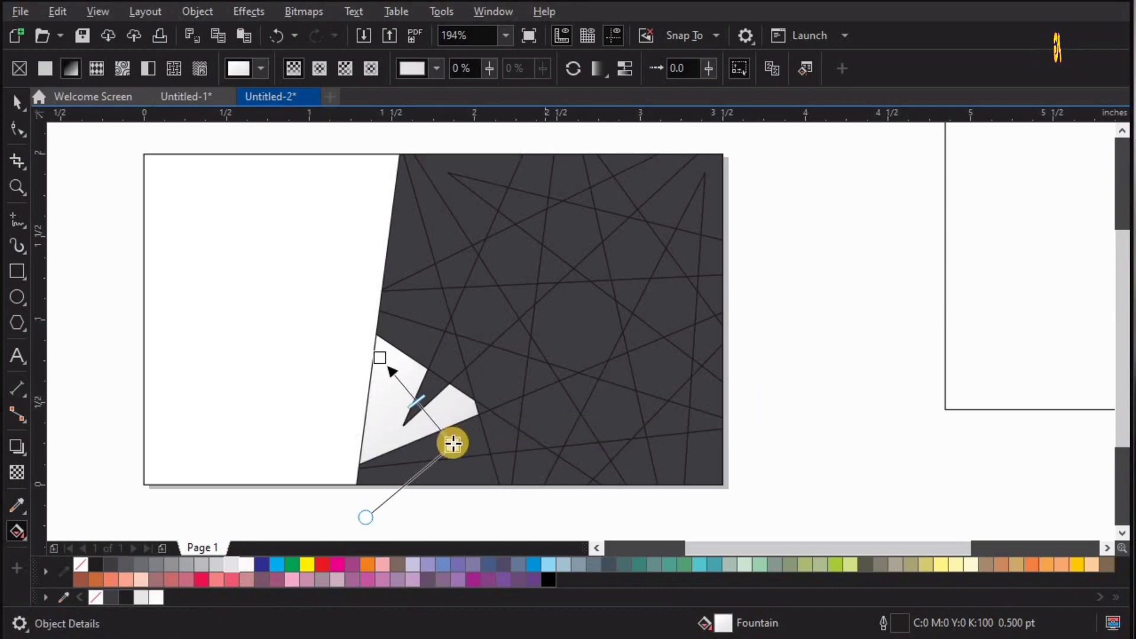
{"action": "left_click_drag", "start_coordinate": [440, 428], "coordinate": [417, 436]}
{"action": "key", "text": "space"}
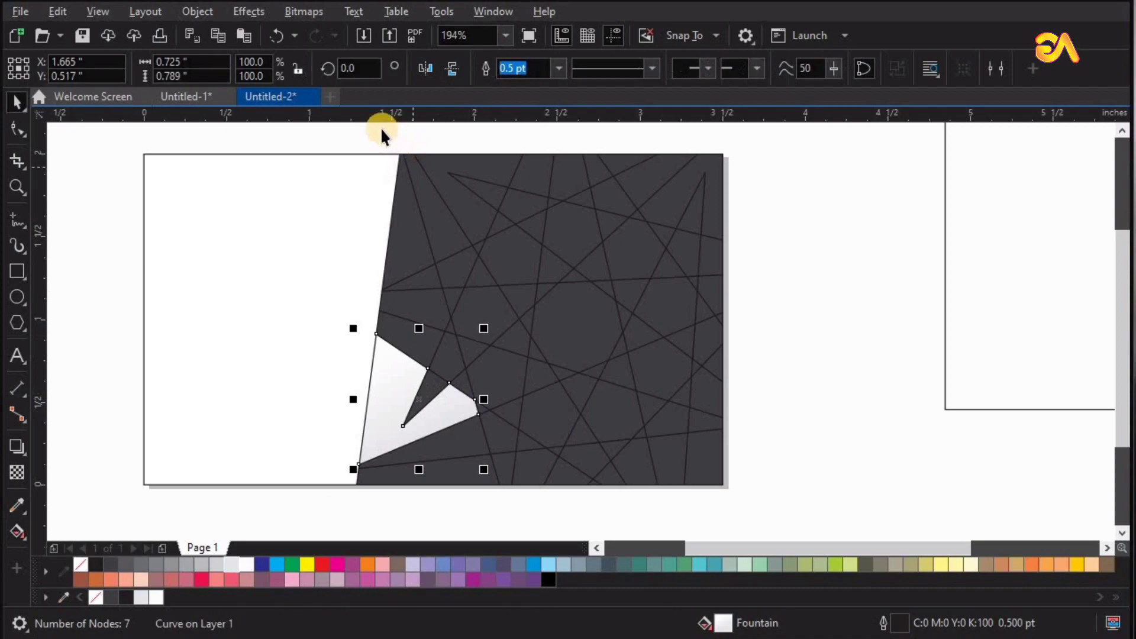
Step: Select the dark facets within the slanted area and copy the notched facet's light fountain fill onto them
{"action": "left_click", "coordinate": [451, 324]}
{"action": "left_click_drag", "start_coordinate": [718, 485], "coordinate": [800, 520]}
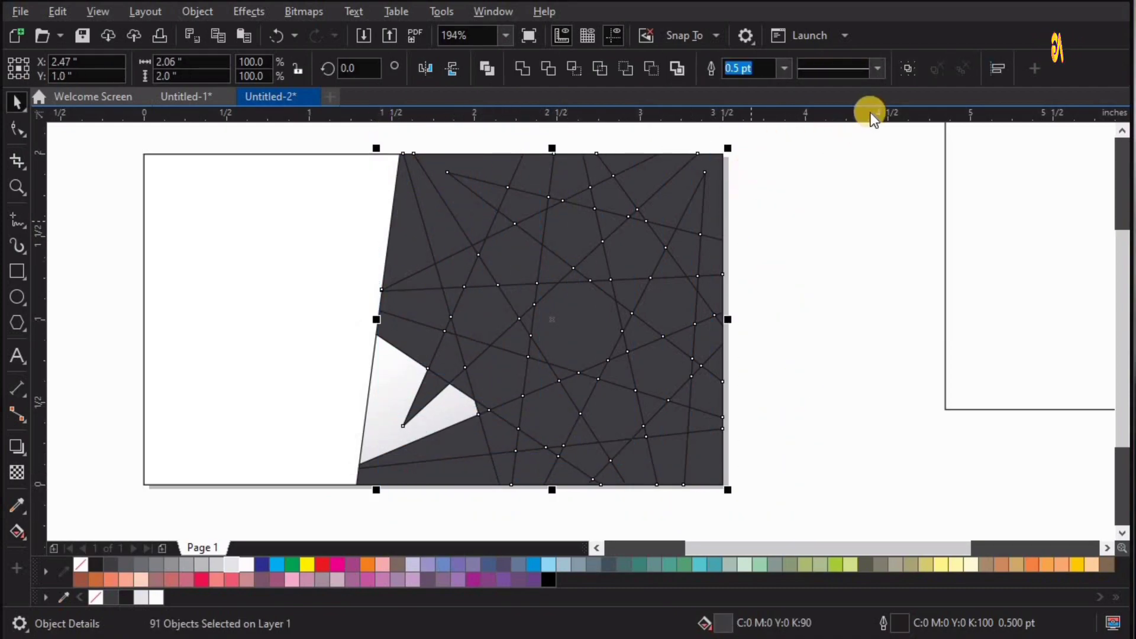
{"action": "left_click", "coordinate": [25, 538]}
{"action": "left_click", "coordinate": [61, 533]}
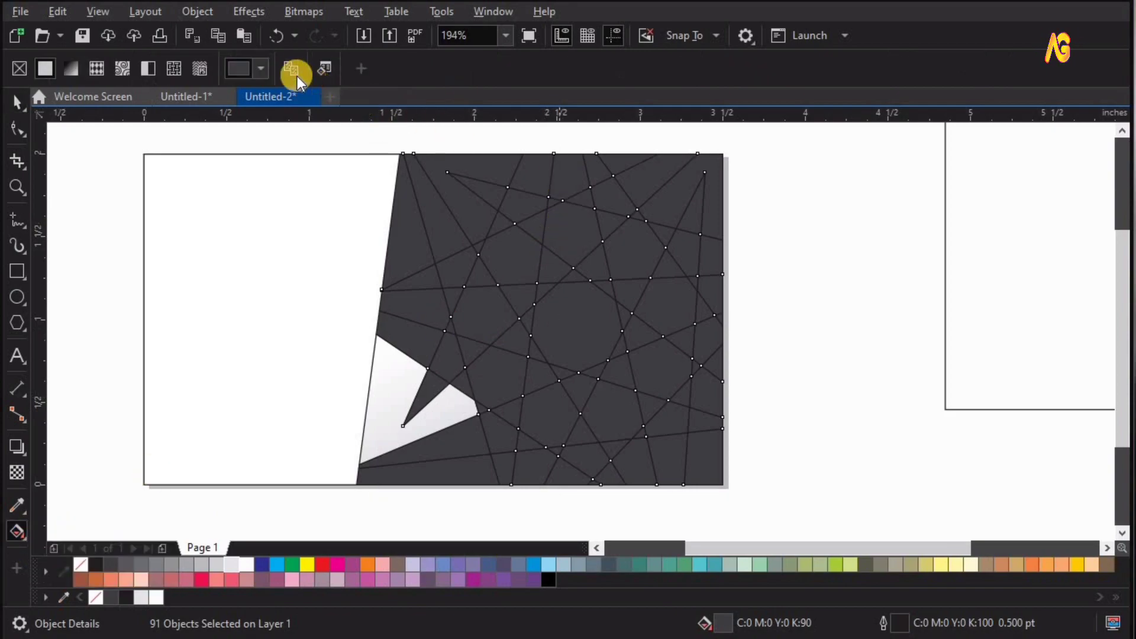
{"action": "left_click", "coordinate": [289, 70]}
{"action": "left_click", "coordinate": [388, 394]}
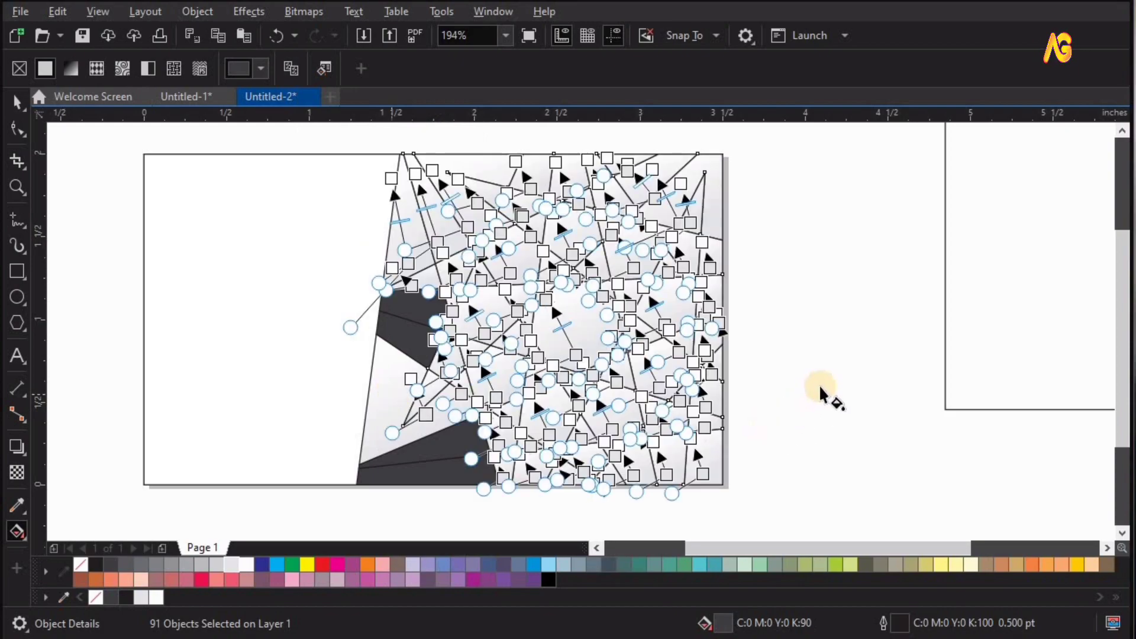
Step: Copy the light fountain fill onto the remaining dark facets at the middle and foot of the slanted edge
{"action": "left_click", "coordinate": [424, 307]}
{"action": "key", "text": "space"}
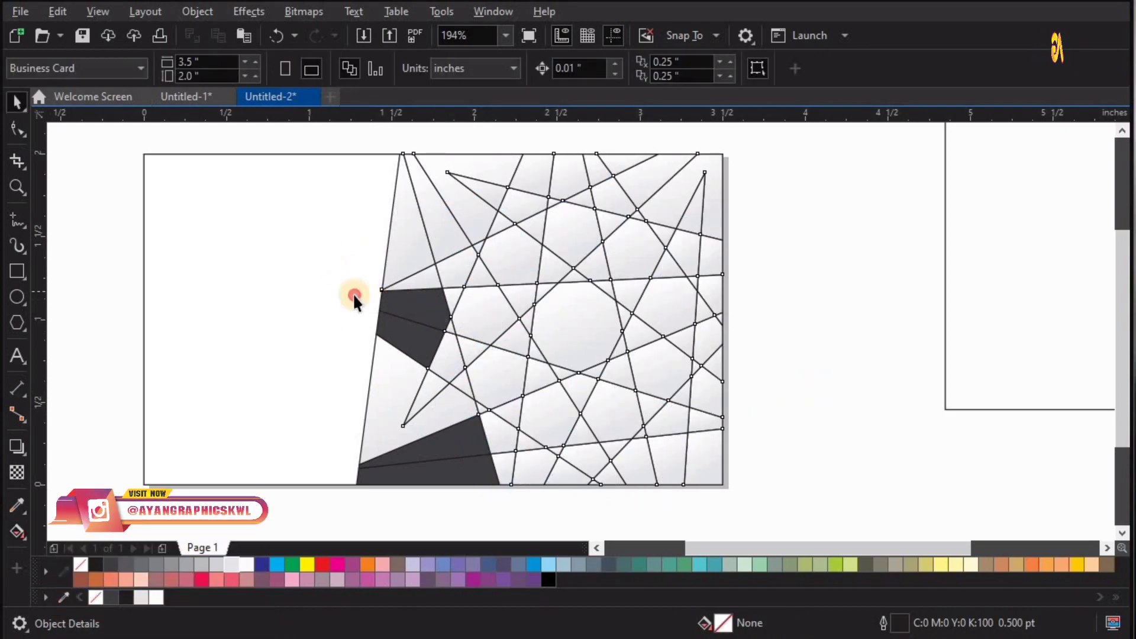
{"action": "left_click_drag", "start_coordinate": [516, 507], "coordinate": [515, 506]}
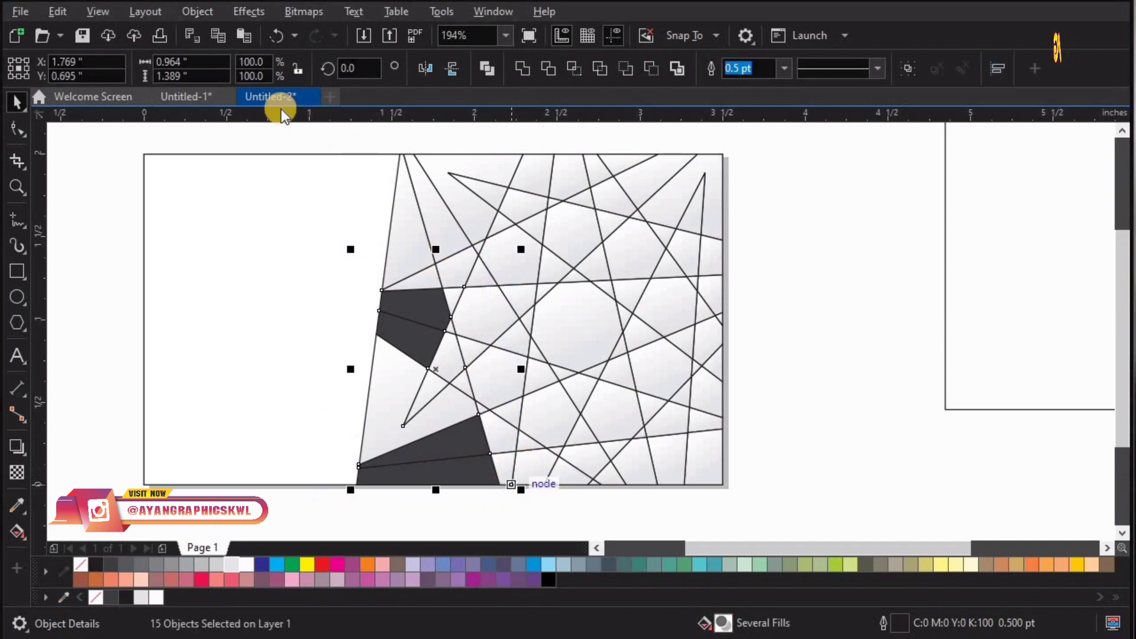
{"action": "key", "text": "g"}
{"action": "left_click", "coordinate": [293, 68]}
{"action": "left_click", "coordinate": [497, 246]}
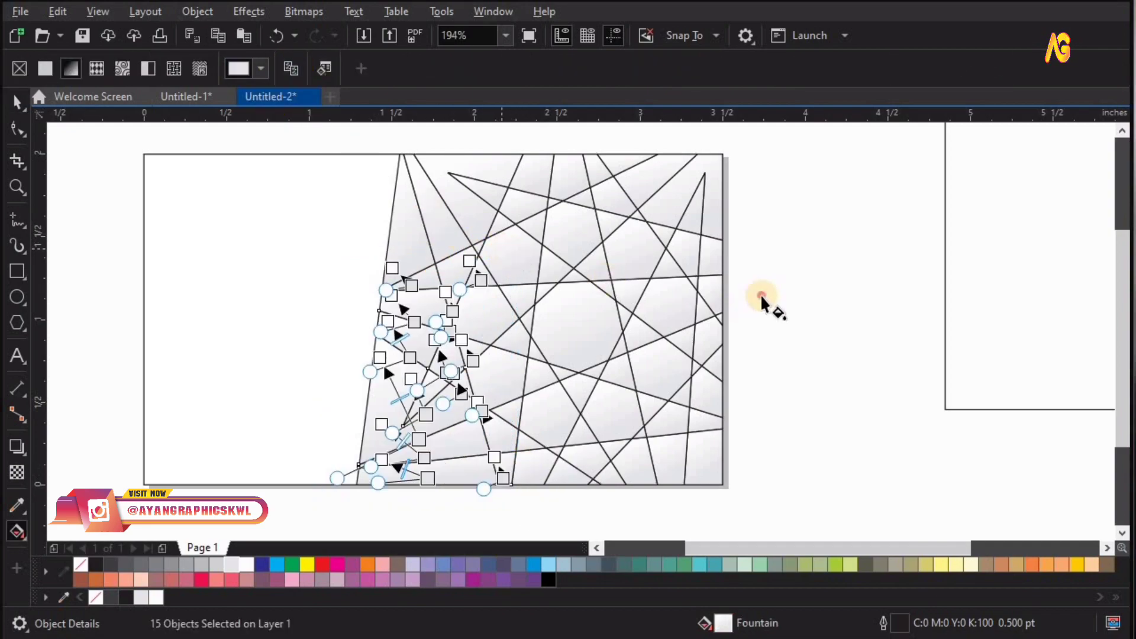
{"action": "left_click", "coordinate": [556, 496]}
Step: Select all the facets and set their outline colour to 10% black
{"action": "key", "text": "space"}
{"action": "left_click_drag", "start_coordinate": [327, 512], "coordinate": [819, 130]}
{"action": "left_click", "coordinate": [46, 569]}
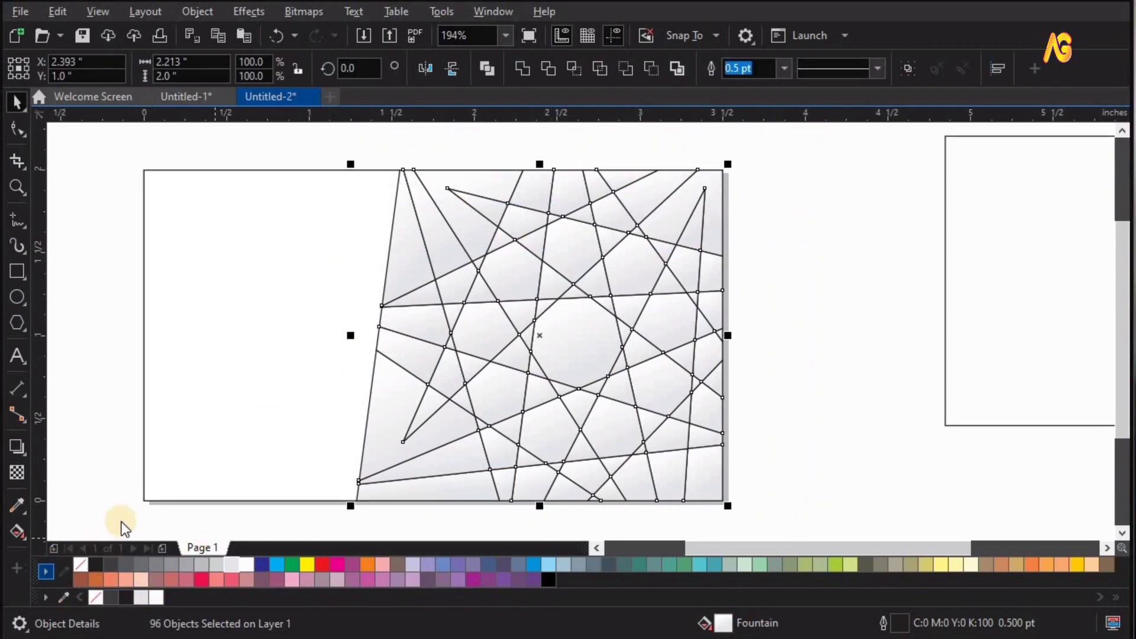
{"action": "left_click", "coordinate": [84, 324]}
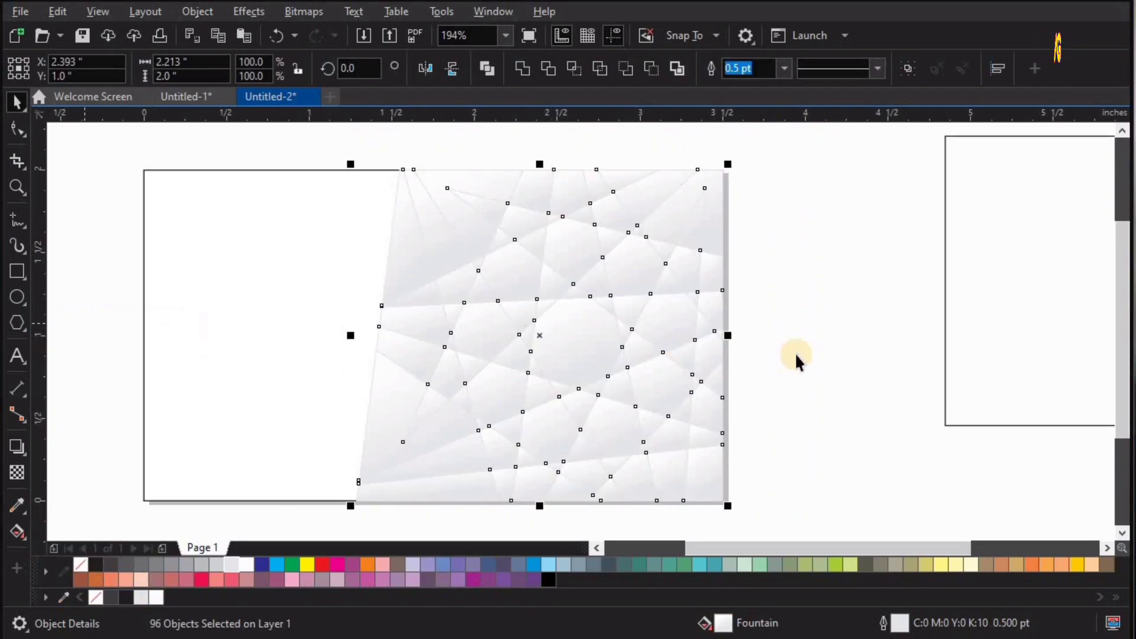
{"action": "left_click", "coordinate": [833, 325]}
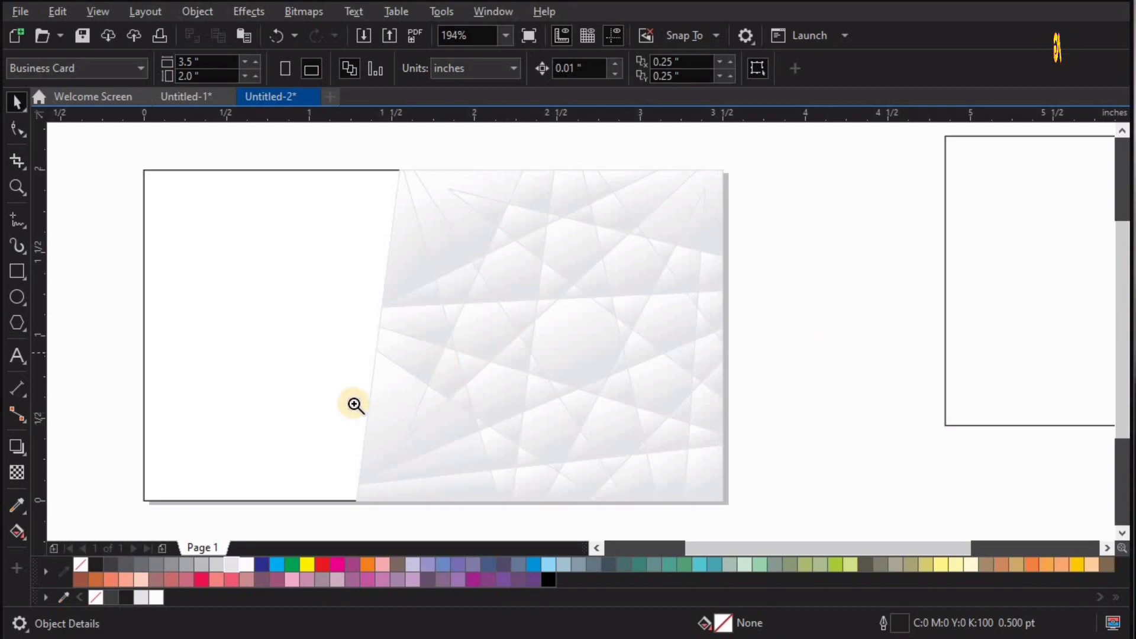
Step: Draw a rectangle about 0.556 inch wide on the card's lower edge, stretch it to about 1.346 inches high and skew it rightward
{"action": "left_click_drag", "start_coordinate": [354, 404], "coordinate": [884, 172]}
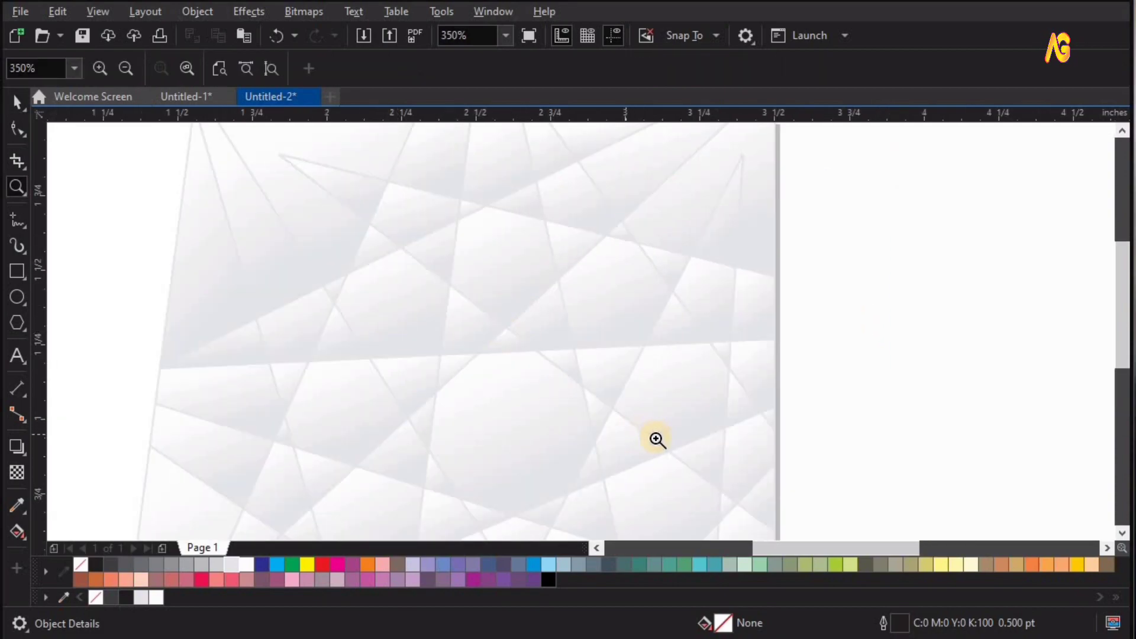
{"action": "key", "text": "F4"}
{"action": "key", "text": "F2"}
{"action": "left_click_drag", "start_coordinate": [568, 187], "coordinate": [26, 535]}
{"action": "left_click", "coordinate": [16, 271]}
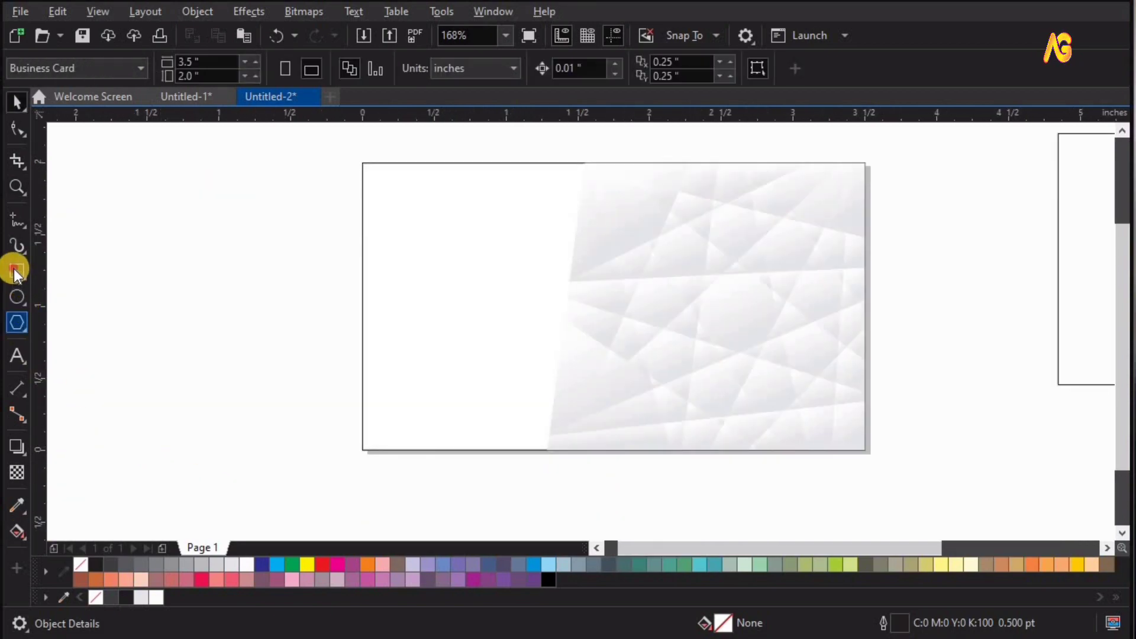
{"action": "left_click_drag", "start_coordinate": [416, 450], "coordinate": [460, 297]}
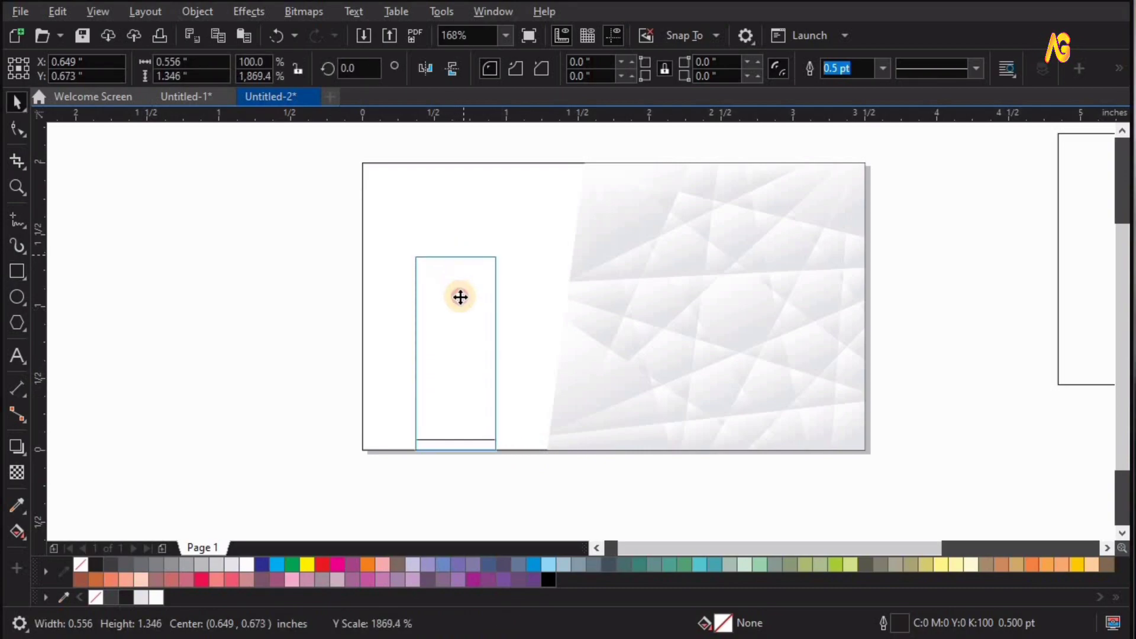
{"action": "left_click", "coordinate": [460, 297]}
{"action": "left_click_drag", "start_coordinate": [556, 258], "coordinate": [575, 258]}
Step: Draw a second rectangle down from the card's upper edge and skew it into a band crossing the lower one, about 1.044 inches high
{"action": "left_click", "coordinate": [17, 270]}
{"action": "left_click_drag", "start_coordinate": [472, 163], "coordinate": [575, 312]}
{"action": "key", "text": "space"}
{"action": "left_click", "coordinate": [509, 314]}
Step: Skew the lower band further to the right so it leans more strongly across the upper band
{"action": "key", "text": "z"}
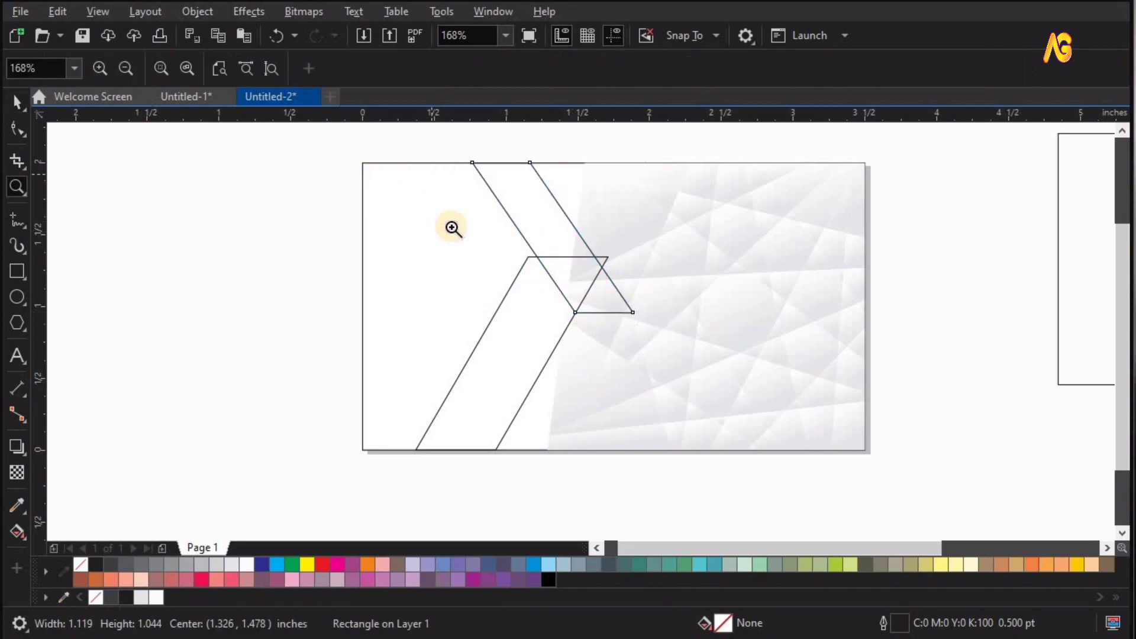
{"action": "left_click_drag", "start_coordinate": [838, 467], "coordinate": [836, 467]}
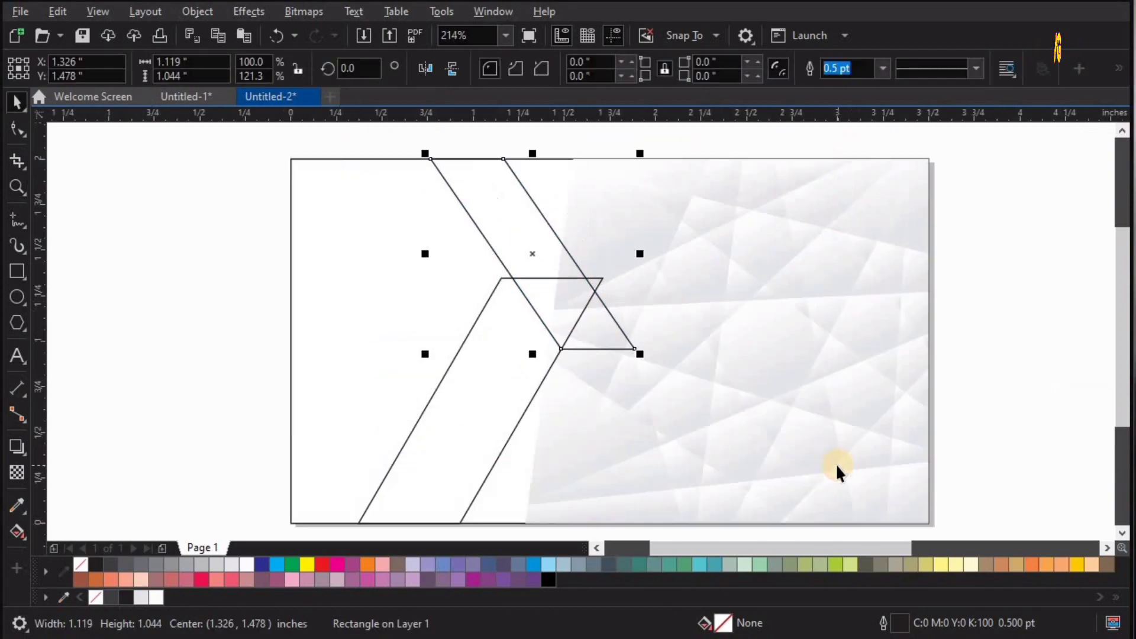
{"action": "double_click", "coordinate": [515, 320]}
{"action": "left_click_drag", "start_coordinate": [506, 273], "coordinate": [514, 273]}
Step: Draw an ellipse about 0.675 by 1.043 inches, place it in the bands' inner angle and scale it to 72%
{"action": "left_click", "coordinate": [18, 297]}
{"action": "left_click_drag", "start_coordinate": [375, 211], "coordinate": [427, 276]}
{"action": "left_click_drag", "start_coordinate": [477, 346], "coordinate": [496, 400]}
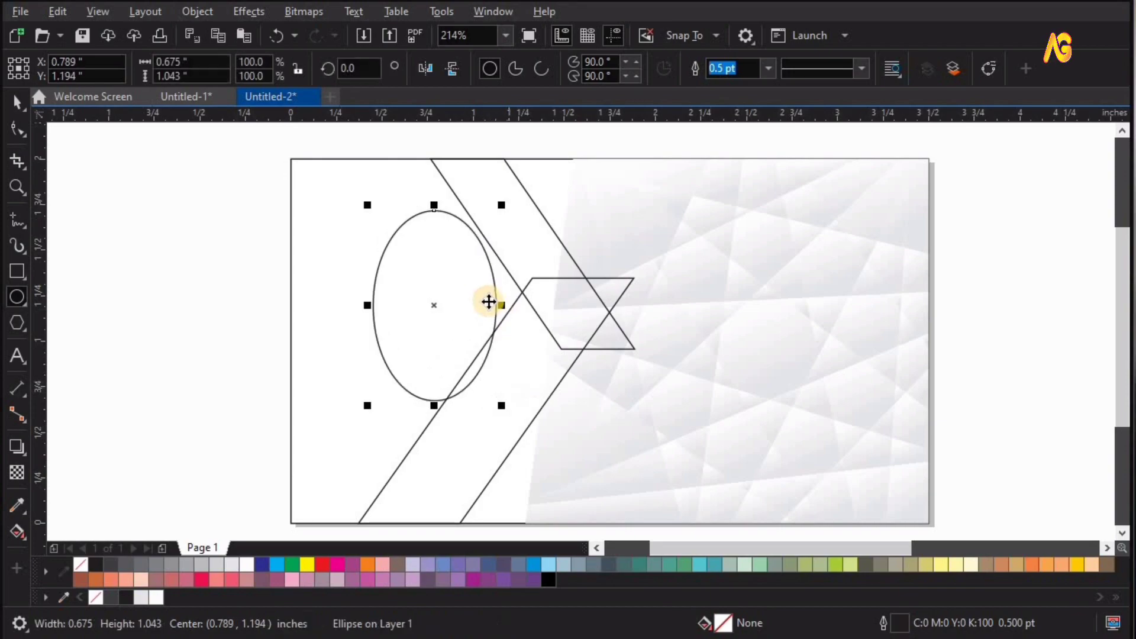
{"action": "left_click_drag", "start_coordinate": [517, 300], "coordinate": [524, 297]}
{"action": "left_click", "coordinate": [505, 253]}
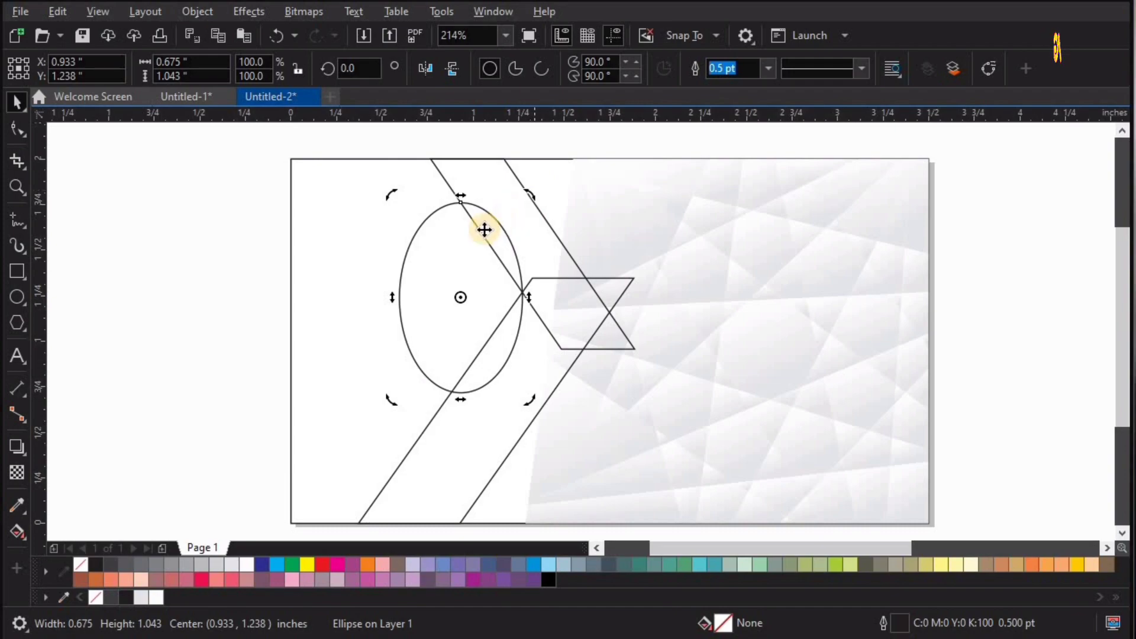
{"action": "left_click_drag", "start_coordinate": [521, 217], "coordinate": [409, 255]}
Step: Duplicate the ellipse onto the lower band and stretch the copy to about 0.856 inch high, touching the band's outer edge
{"action": "key", "text": "z"}
{"action": "left_click_drag", "start_coordinate": [321, 190], "coordinate": [686, 434]}
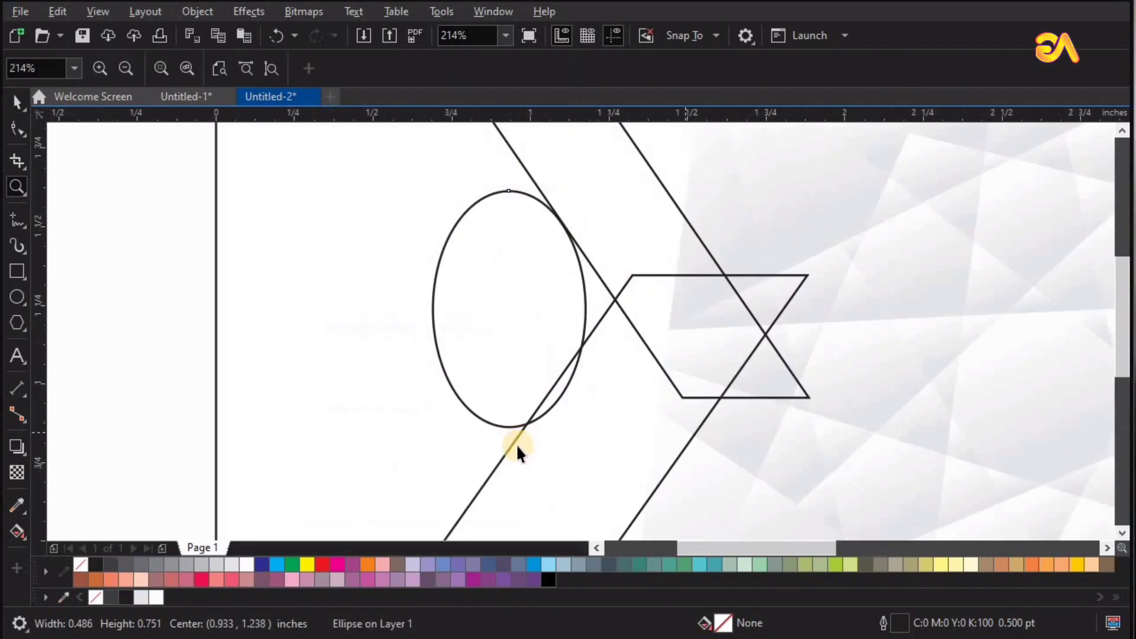
{"action": "mouse_move", "coordinate": [505, 421]}
{"action": "left_mouse_down"}
{"action": "mouse_move", "coordinate": [500, 398]}
{"action": "mouse_move", "coordinate": [561, 412]}
{"action": "left_mouse_up"}
{"action": "right_click", "coordinate": [562, 413]}
{"action": "key", "text": "F2"}
{"action": "mouse_move", "coordinate": [412, 238]}
{"action": "left_mouse_down"}
{"action": "mouse_move", "coordinate": [824, 598]}
{"action": "mouse_move", "coordinate": [717, 530]}
{"action": "left_mouse_up"}
{"action": "left_click_drag", "start_coordinate": [572, 485], "coordinate": [569, 481]}
{"action": "left_click_drag", "start_coordinate": [539, 421], "coordinate": [547, 464]}
{"action": "left_click_drag", "start_coordinate": [564, 358], "coordinate": [569, 335]}
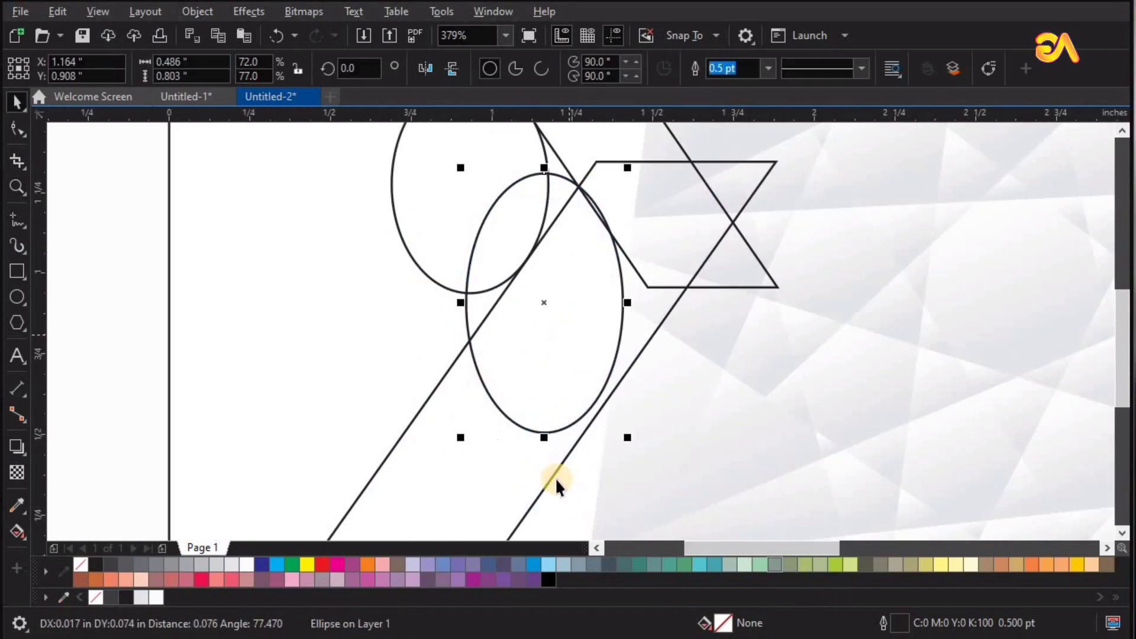
{"action": "left_click_drag", "start_coordinate": [545, 456], "coordinate": [544, 458]}
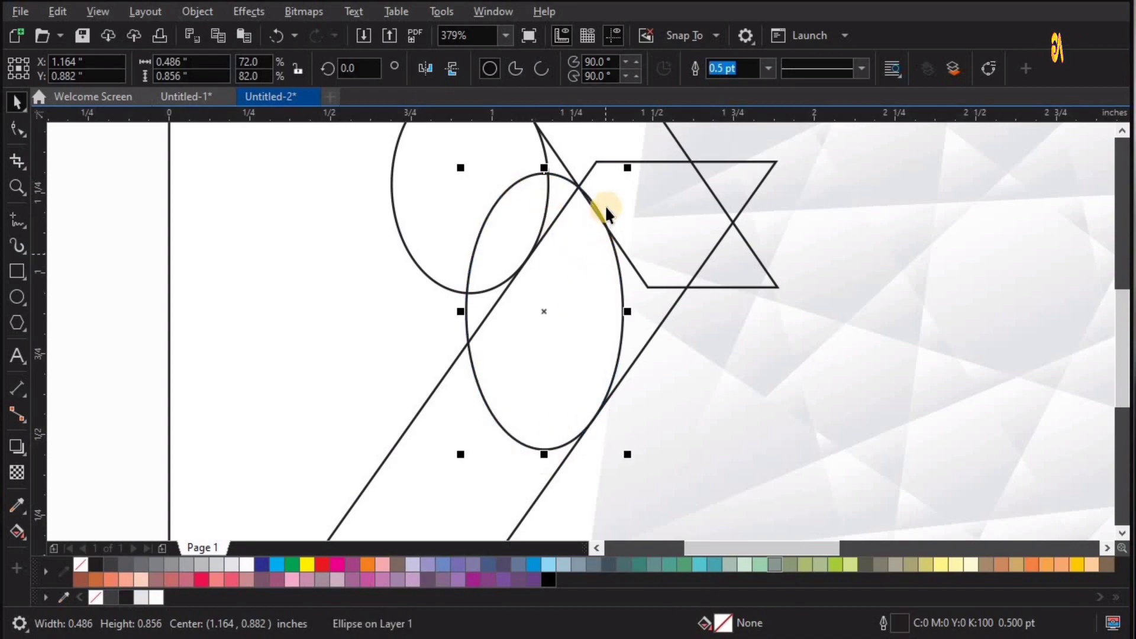
Step: Duplicate the lower ellipse up toward the bands' outer bend and stretch the copy to about 0.898 inch high
{"action": "key", "text": "F4"}
{"action": "key", "text": "z"}
{"action": "left_click_drag", "start_coordinate": [396, 195], "coordinate": [87, 502]}
{"action": "left_click", "coordinate": [478, 440]}
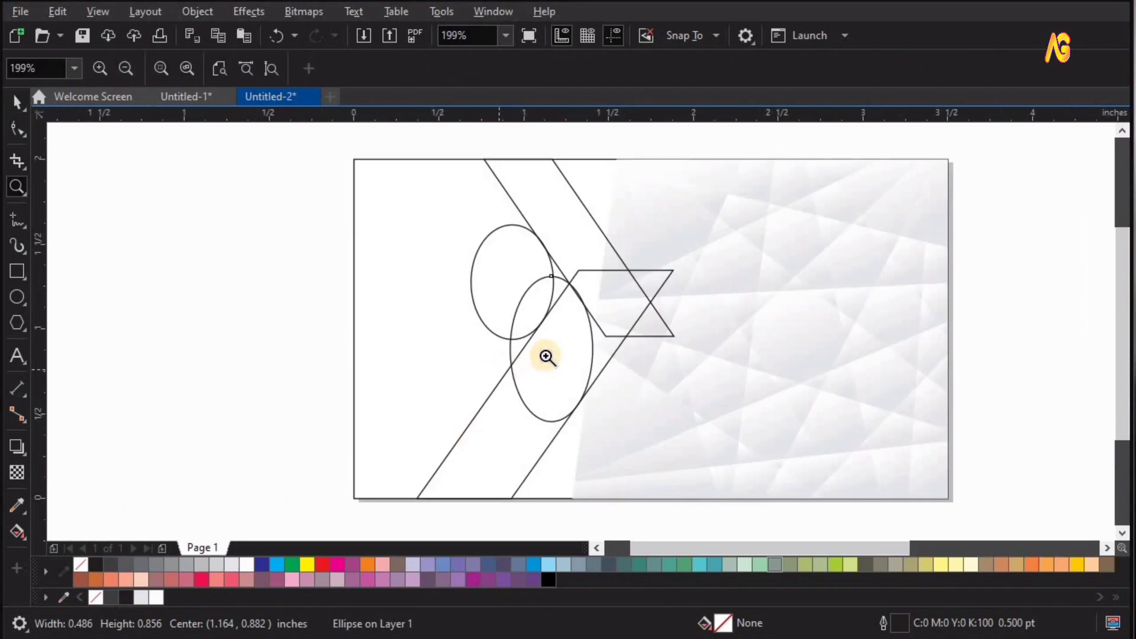
{"action": "key", "text": "space"}
{"action": "left_click_drag", "start_coordinate": [574, 331], "coordinate": [546, 245]}
{"action": "left_click_drag", "start_coordinate": [406, 166], "coordinate": [705, 454]}
{"action": "key", "text": "space"}
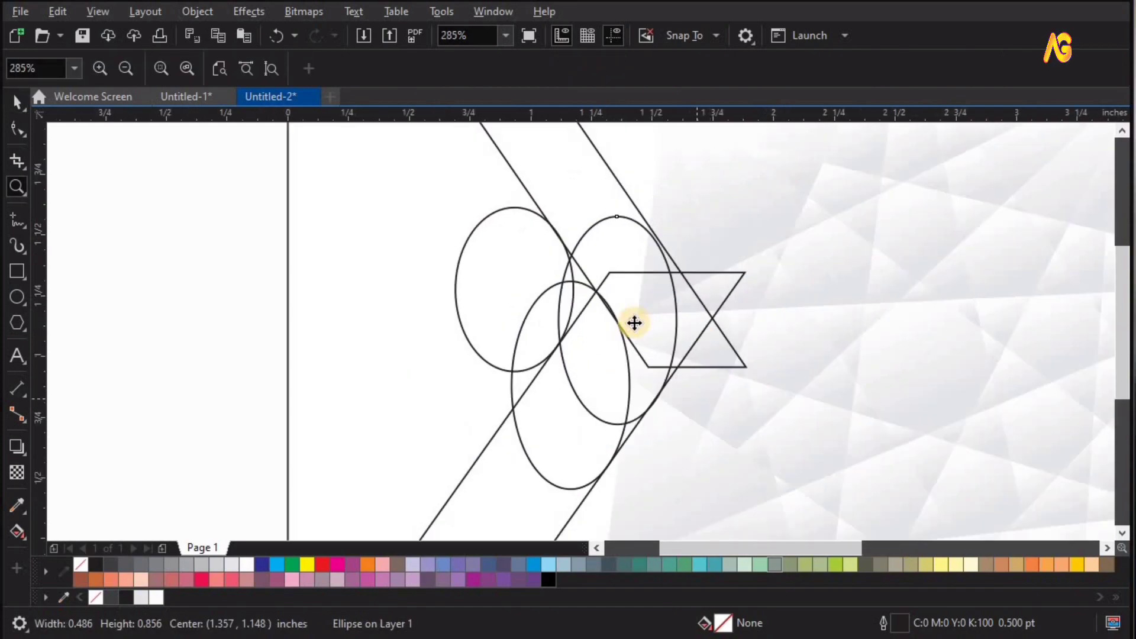
{"action": "left_click_drag", "start_coordinate": [636, 319], "coordinate": [659, 242]}
{"action": "mouse_move", "coordinate": [621, 422]}
{"action": "left_mouse_down"}
{"action": "mouse_move", "coordinate": [622, 436]}
{"action": "mouse_move", "coordinate": [669, 469]}
{"action": "mouse_move", "coordinate": [615, 427]}
{"action": "left_mouse_up"}
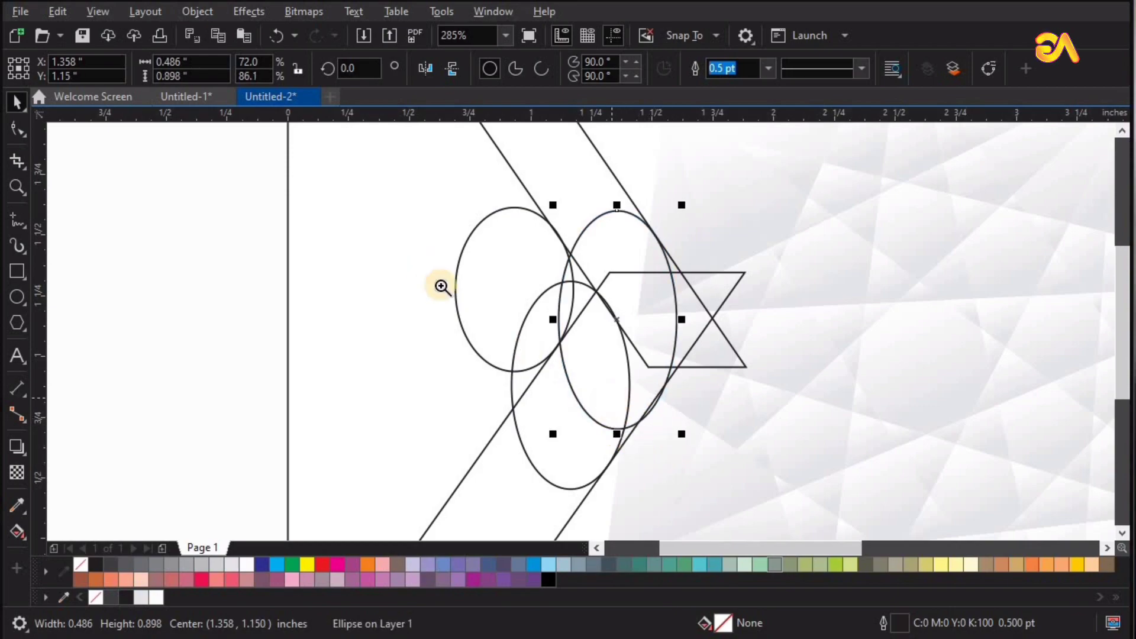
Step: Group the two bands and three ellipses and move the group off the card to the empty area on its left
{"action": "key", "text": "z"}
{"action": "left_click_drag", "start_coordinate": [761, 443], "coordinate": [762, 444]}
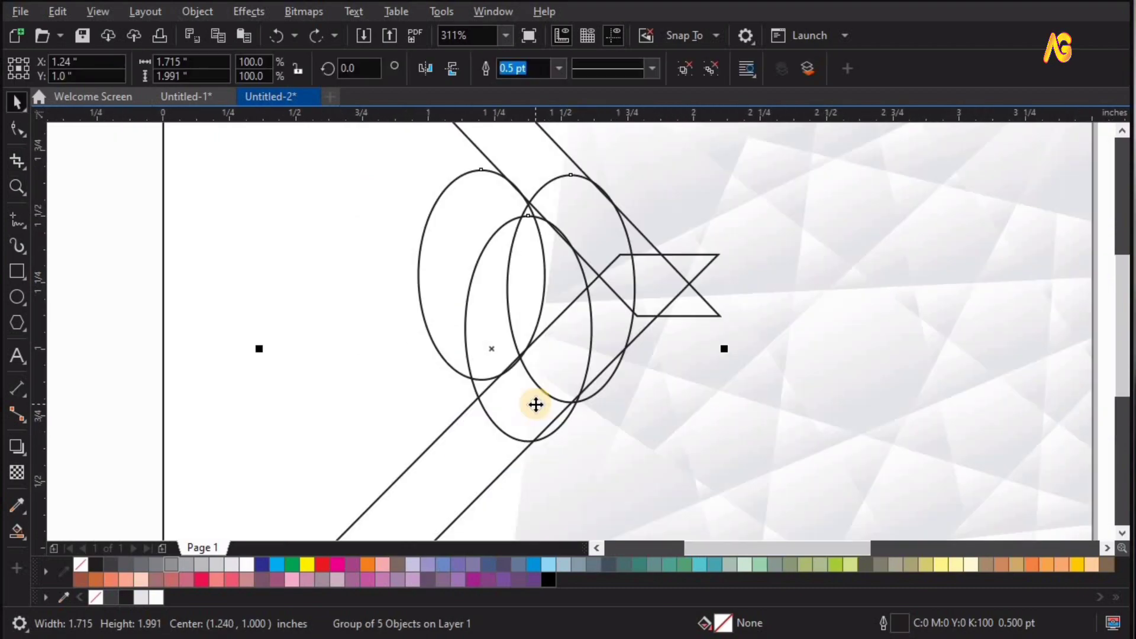
{"action": "scroll", "coordinate": [536, 403], "scroll_direction": "down", "scroll_amount": 1}
{"action": "key", "text": "z"}
{"action": "left_click_drag", "start_coordinate": [499, 352], "coordinate": [402, 355]}
{"action": "key", "text": "z"}
{"action": "key", "text": "shift+F2"}
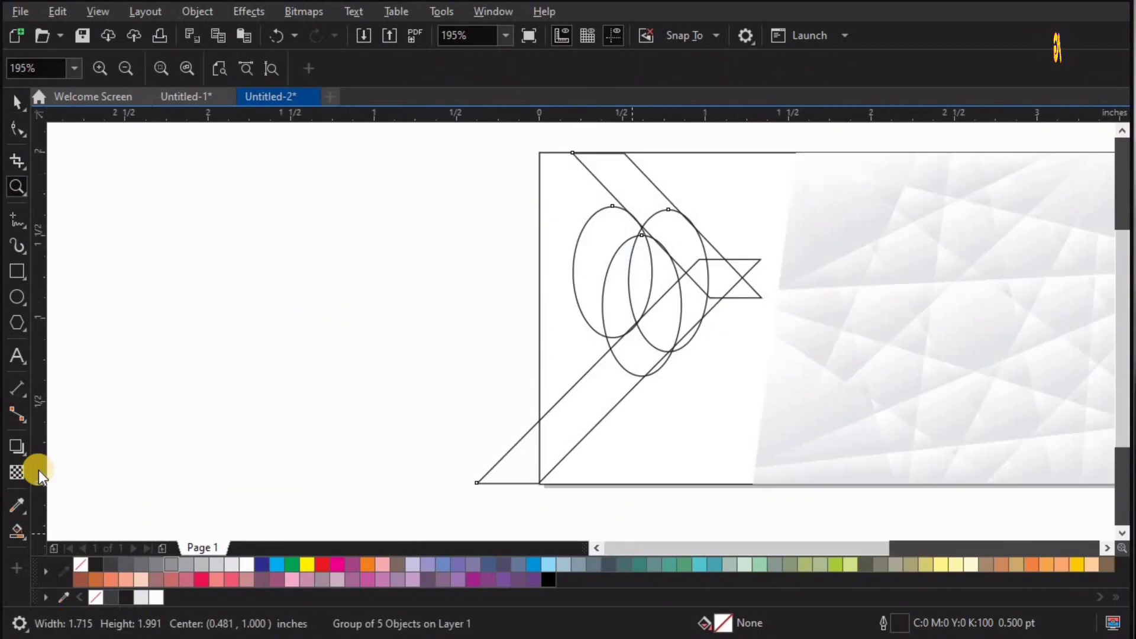
{"action": "left_click", "coordinate": [17, 530]}
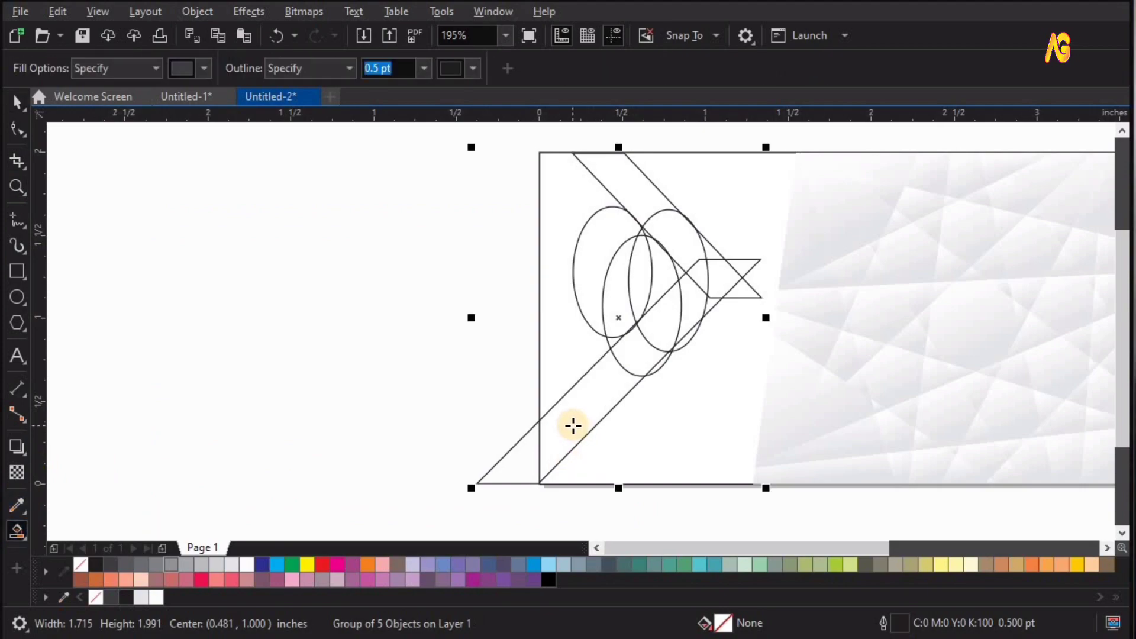
{"action": "key", "text": "space"}
{"action": "left_click_drag", "start_coordinate": [576, 417], "coordinate": [306, 413]}
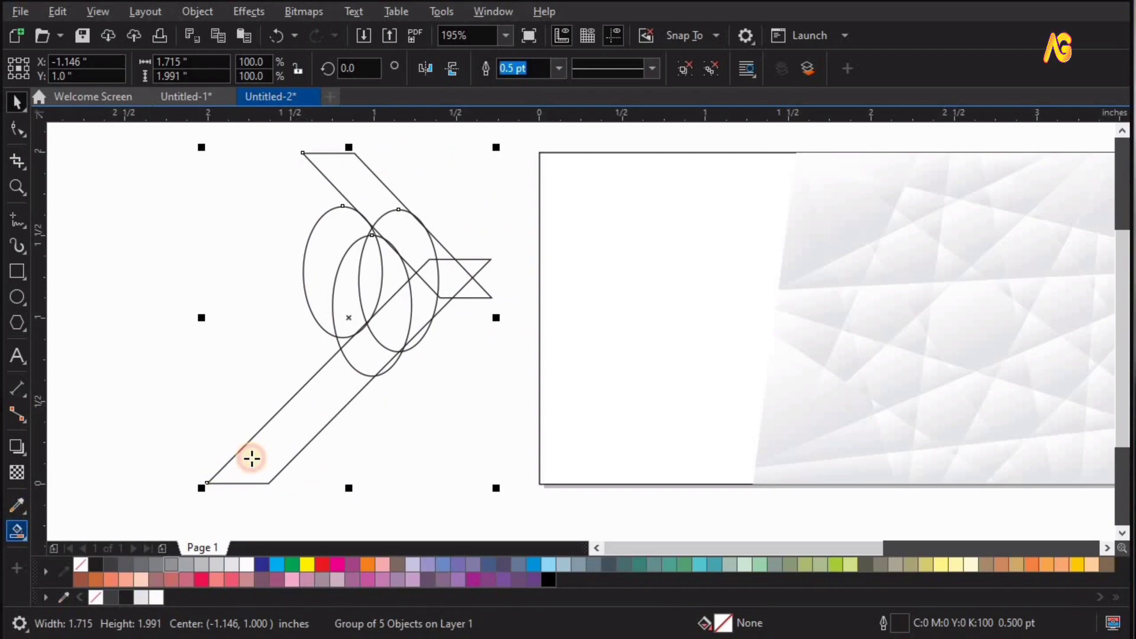
Step: Smart-fill the lower band, the inner bend and the small gap at its upper tip with 90% black and a 0.5 pt outline
{"action": "key", "text": "space"}
{"action": "left_click", "coordinate": [335, 385]}
{"action": "left_click", "coordinate": [391, 323]}
{"action": "left_click", "coordinate": [386, 288]}
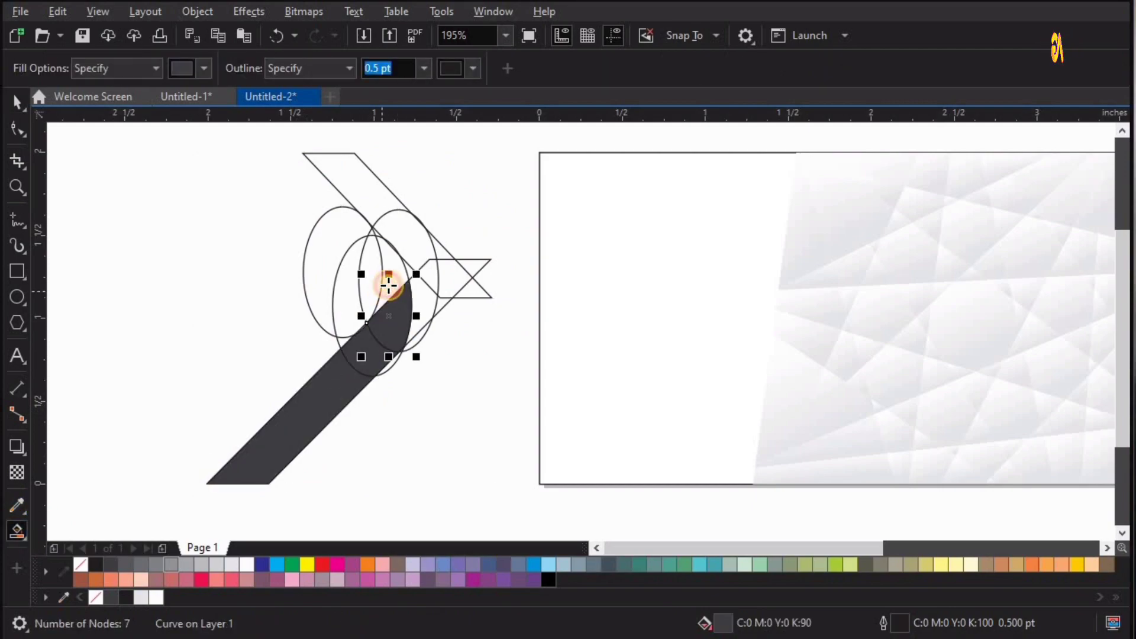
{"action": "key", "text": "F2"}
{"action": "left_click_drag", "start_coordinate": [344, 267], "coordinate": [454, 185]}
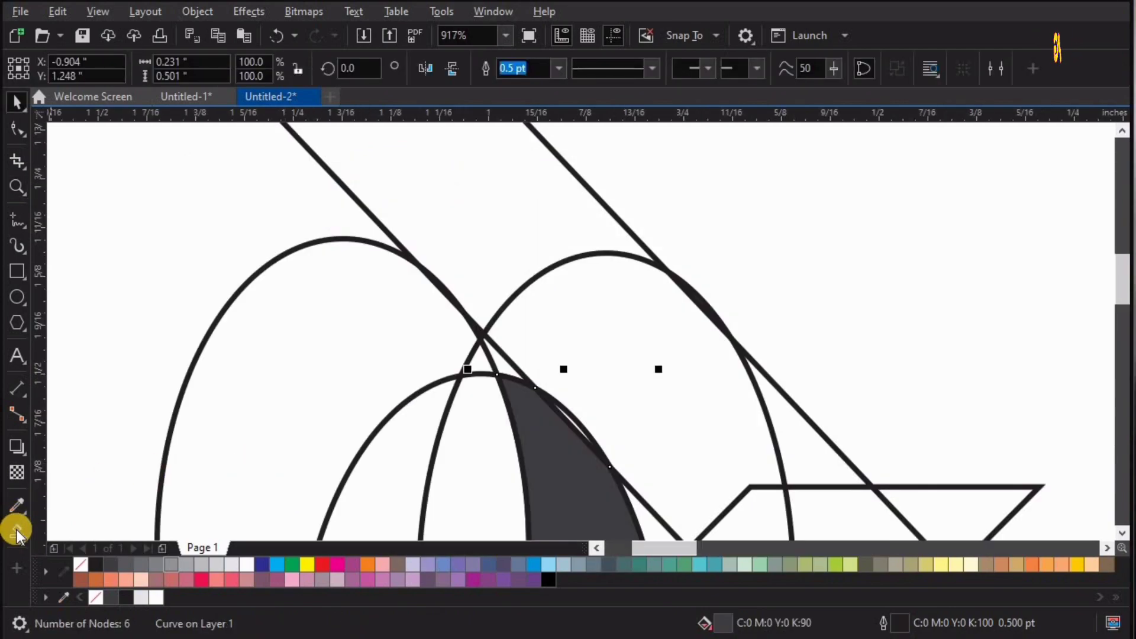
{"action": "left_click", "coordinate": [508, 361]}
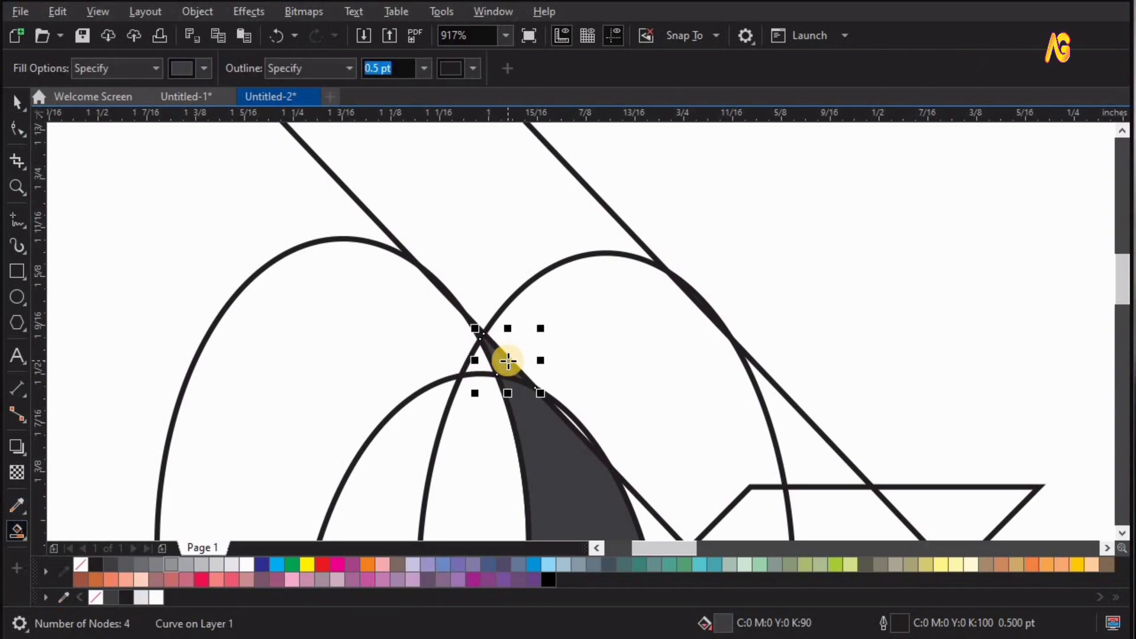
Step: Smart-fill the upper band, the outer bend and the thin sliver between them with the same 90% black
{"action": "scroll", "coordinate": [508, 361], "scroll_direction": "down", "scroll_amount": 3}
{"action": "left_click", "coordinate": [551, 409]}
{"action": "left_click", "coordinate": [556, 413]}
{"action": "left_click", "coordinate": [549, 414]}
{"action": "left_click", "coordinate": [544, 505]}
{"action": "key", "text": "z"}
{"action": "left_click_drag", "start_coordinate": [394, 290], "coordinate": [621, 489]}
{"action": "left_click_drag", "start_coordinate": [521, 236], "coordinate": [672, 381]}
{"action": "key", "text": "space"}
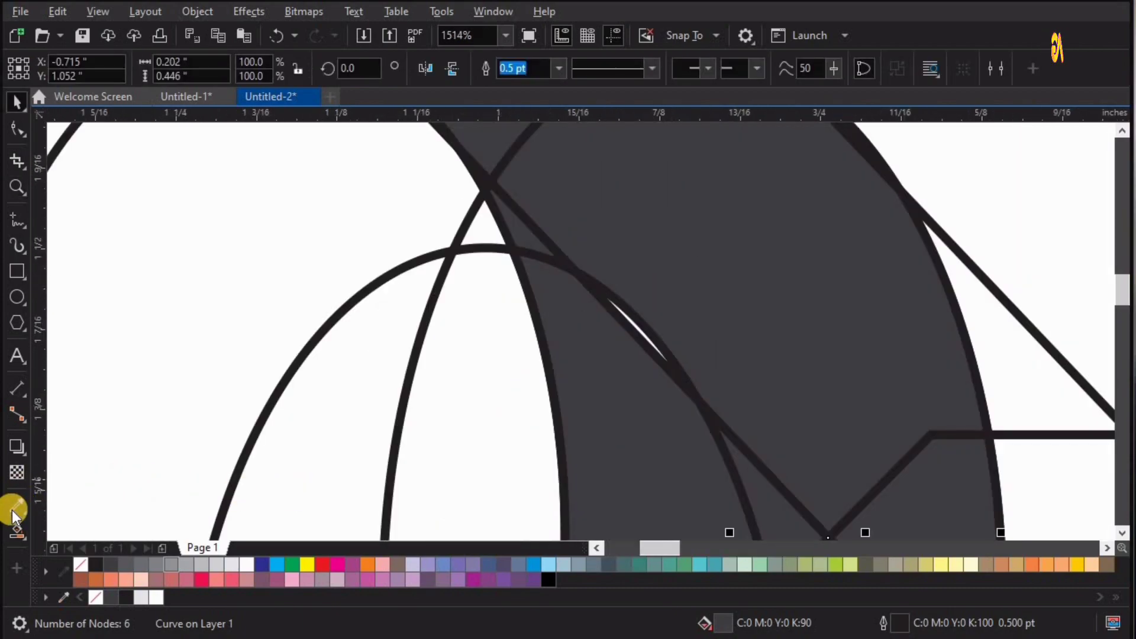
{"action": "left_click", "coordinate": [14, 530]}
{"action": "left_click", "coordinate": [649, 336]}
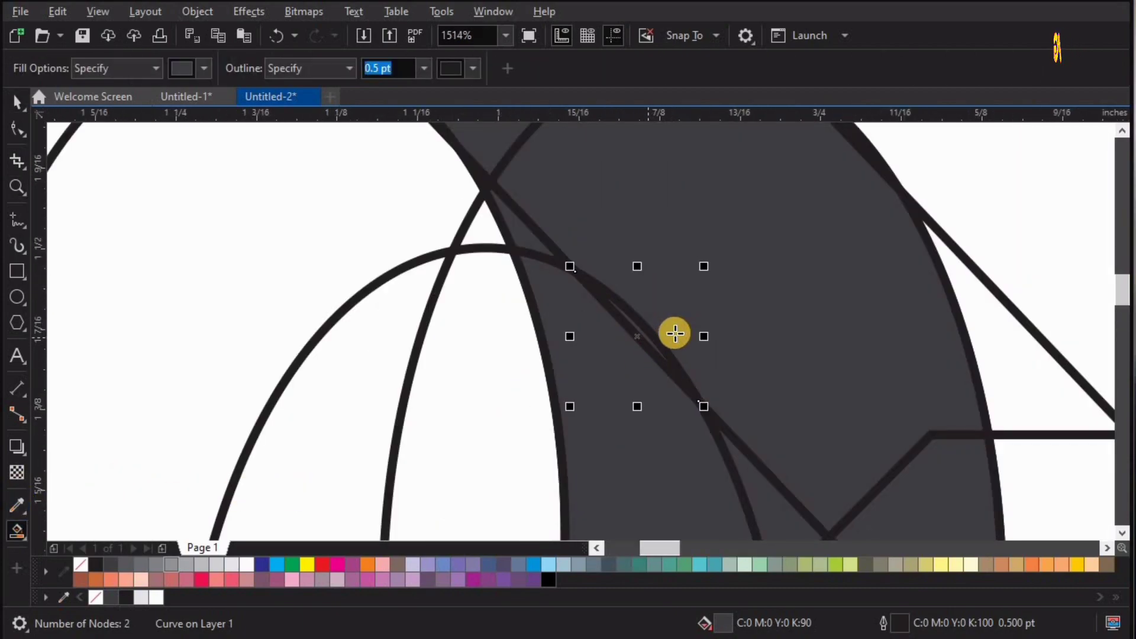
Step: Move the grouped construction outlines away from the filled chevron and delete them
{"action": "key", "text": "F4"}
{"action": "key", "text": "z"}
{"action": "left_click_drag", "start_coordinate": [320, 219], "coordinate": [54, 520]}
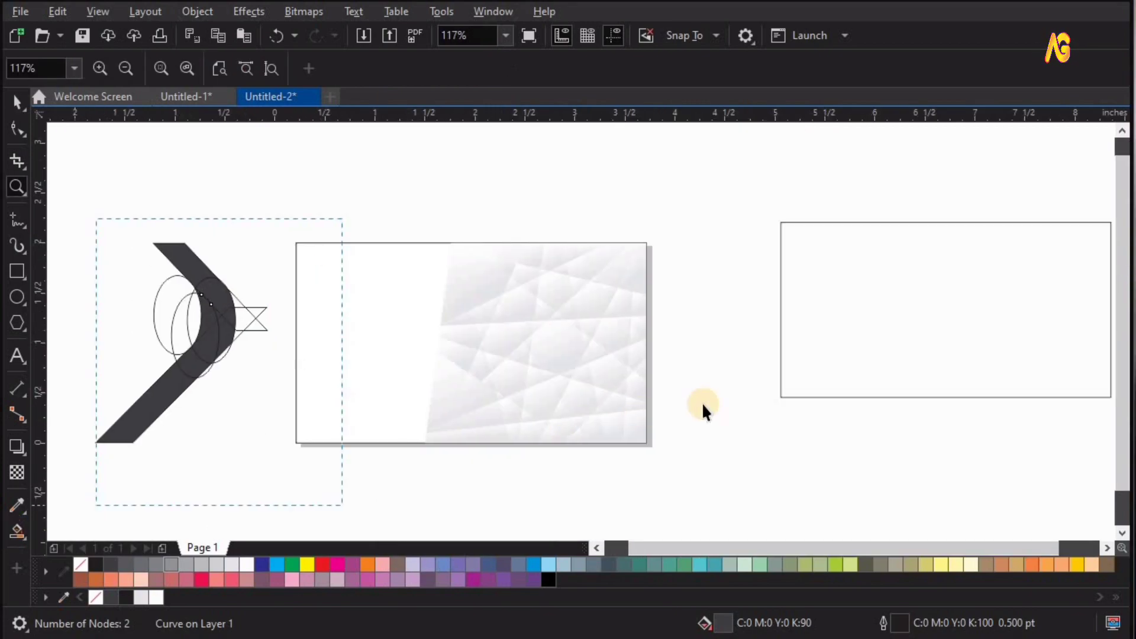
{"action": "key", "text": "space"}
{"action": "left_click_drag", "start_coordinate": [616, 255], "coordinate": [375, 264]}
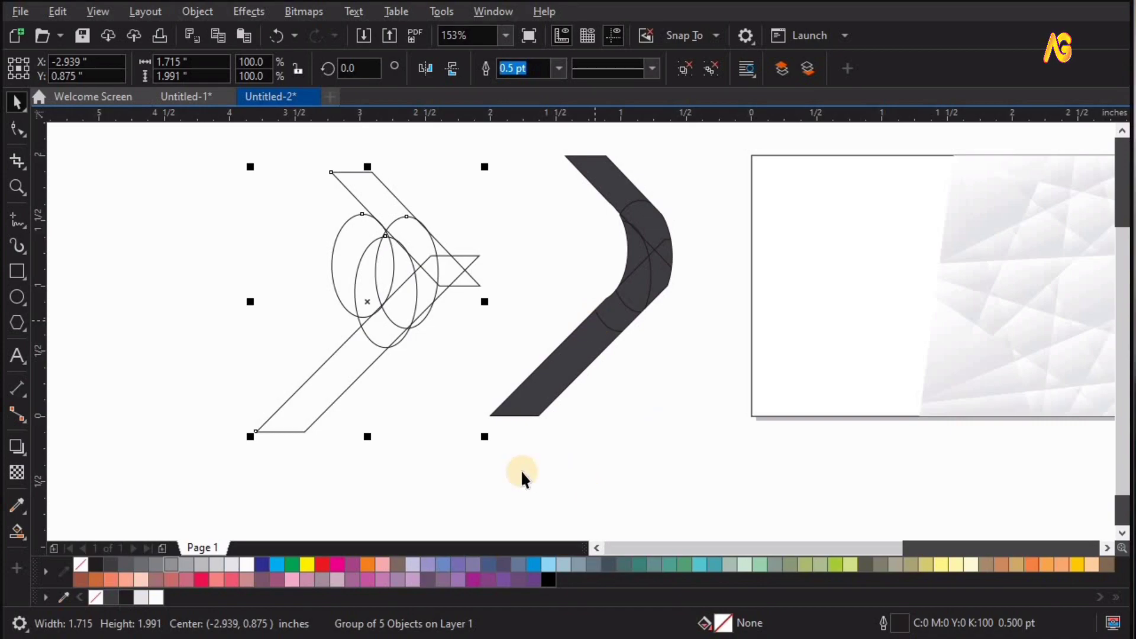
{"action": "key", "text": "Delete"}
Step: Weld the four filled pieces of the lower band and inner bend into one shape
{"action": "key", "text": "F2"}
{"action": "left_click_drag", "start_coordinate": [632, 134], "coordinate": [520, 472]}
{"action": "left_click", "coordinate": [552, 405]}
{"action": "left_click", "coordinate": [635, 350], "text": "shift"}
{"action": "left_click", "coordinate": [649, 287], "text": "shift"}
{"action": "left_click", "coordinate": [650, 264], "text": "shift"}
{"action": "left_click_drag", "start_coordinate": [646, 265], "coordinate": [487, 278]}
{"action": "key", "text": "ctrl+z"}
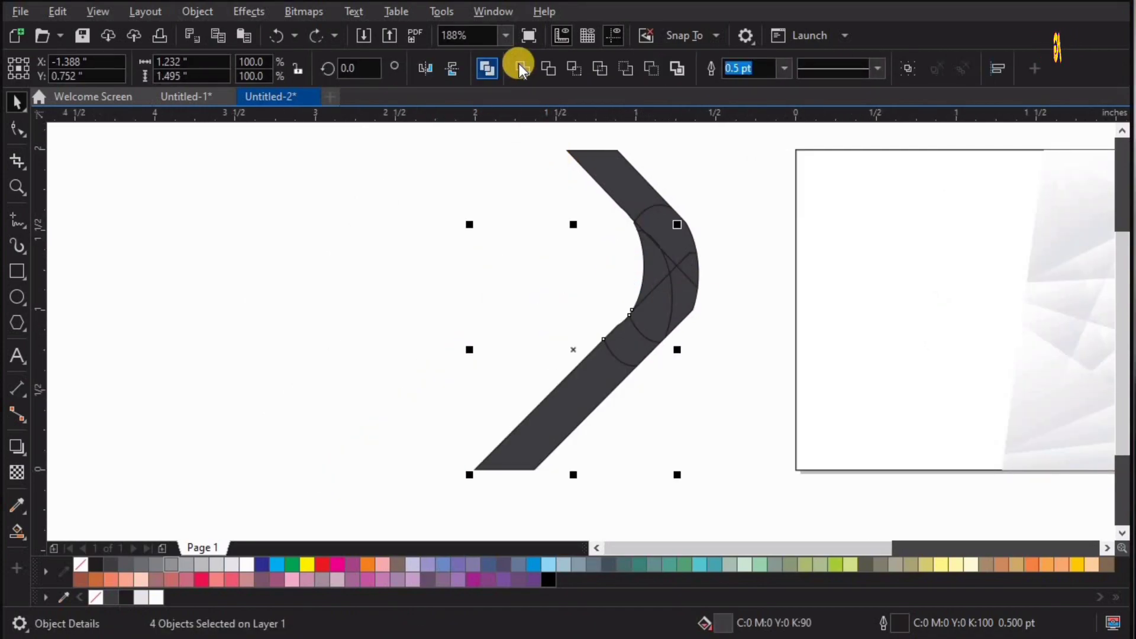
{"action": "left_click", "coordinate": [654, 318]}
Step: Merge the remaining filled pieces of the upper band and outer bend into a second shape
{"action": "left_click", "coordinate": [530, 376]}
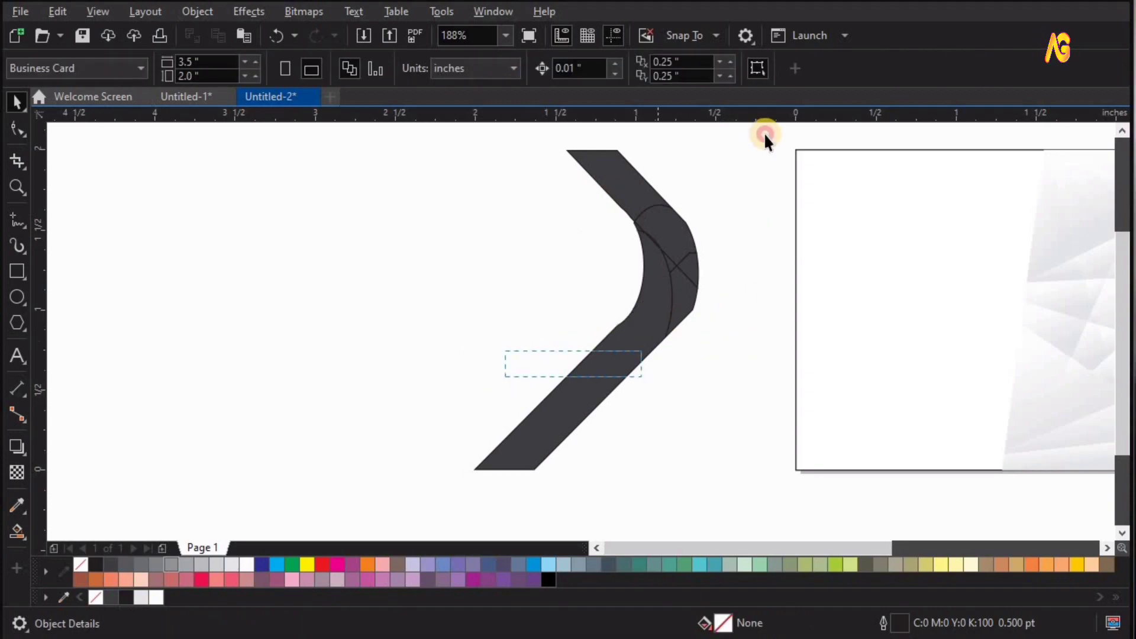
{"action": "left_click_drag", "start_coordinate": [739, 124], "coordinate": [740, 125]}
{"action": "key", "text": "ctrl+l"}
Step: Delete the surplus nodes around the lower shape's inner bend to smooth its curve
{"action": "key", "text": "F10"}
{"action": "left_click", "coordinate": [628, 375]}
{"action": "left_click_drag", "start_coordinate": [628, 374], "coordinate": [629, 374]}
{"action": "key", "text": "Delete"}
{"action": "left_click_drag", "start_coordinate": [586, 322], "coordinate": [643, 362]}
{"action": "key", "text": "Delete"}
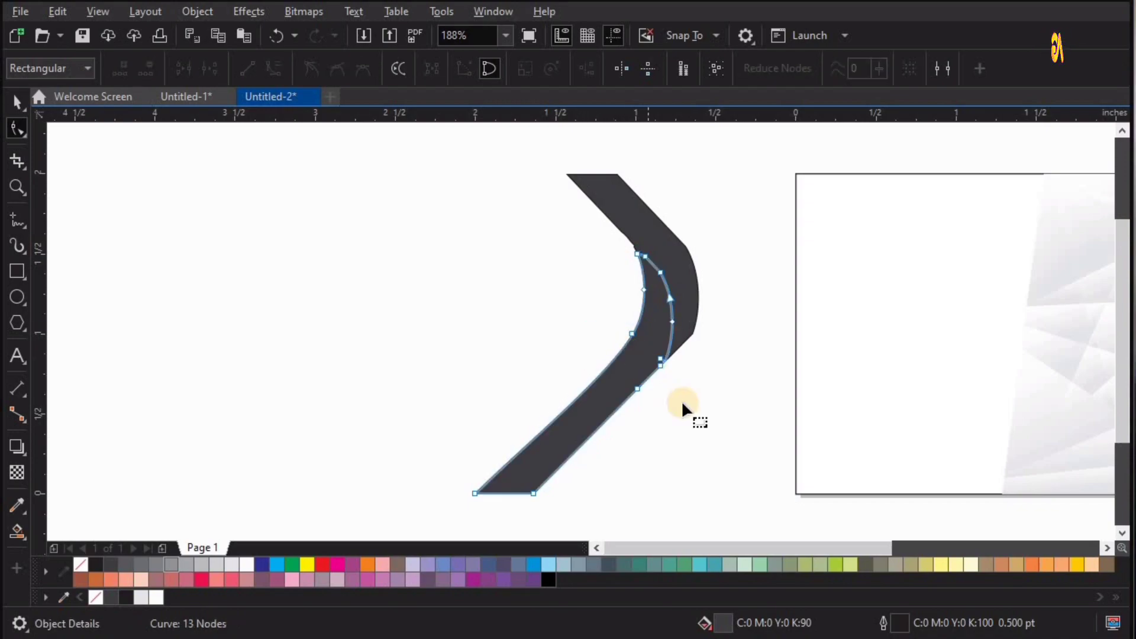
Step: Give the lower ribbon shape a linear gradient from red at its foot to crimson at the inner bend
{"action": "key", "text": "space"}
{"action": "left_click", "coordinate": [614, 425]}
{"action": "left_click", "coordinate": [632, 379]}
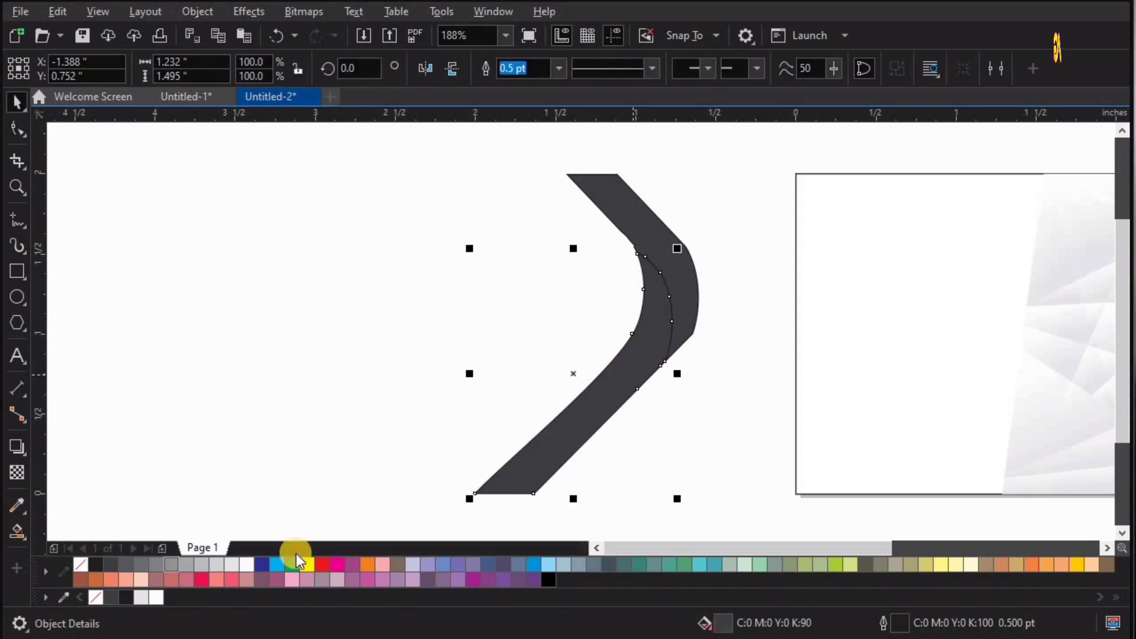
{"action": "left_click", "coordinate": [23, 541]}
{"action": "left_click", "coordinate": [77, 534]}
{"action": "left_click_drag", "start_coordinate": [671, 318], "coordinate": [671, 309]}
{"action": "left_click", "coordinate": [280, 564]}
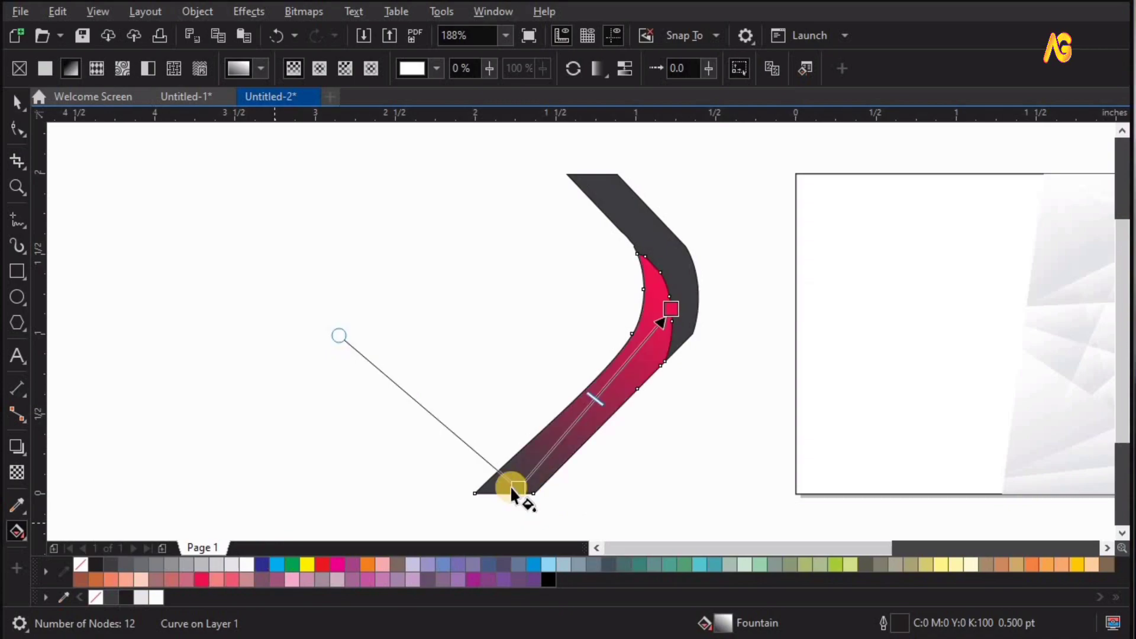
{"action": "left_click", "coordinate": [321, 563]}
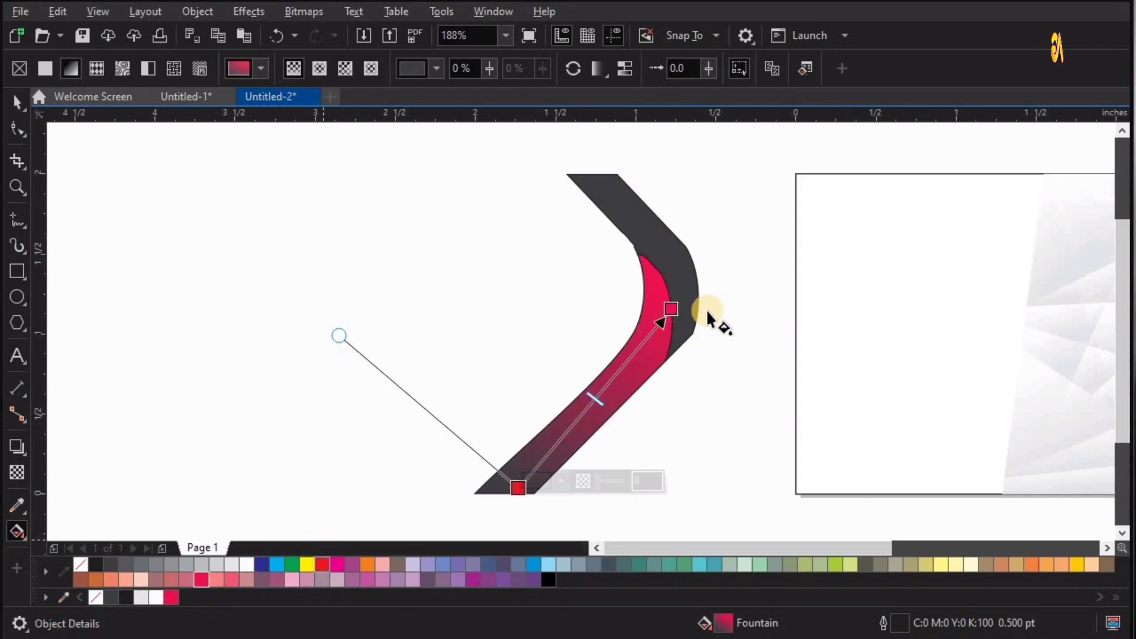
Step: Apply a linear gradient to the upper ribbon shape, from crimson at its top end to red at the outer bend
{"action": "left_click", "coordinate": [617, 204]}
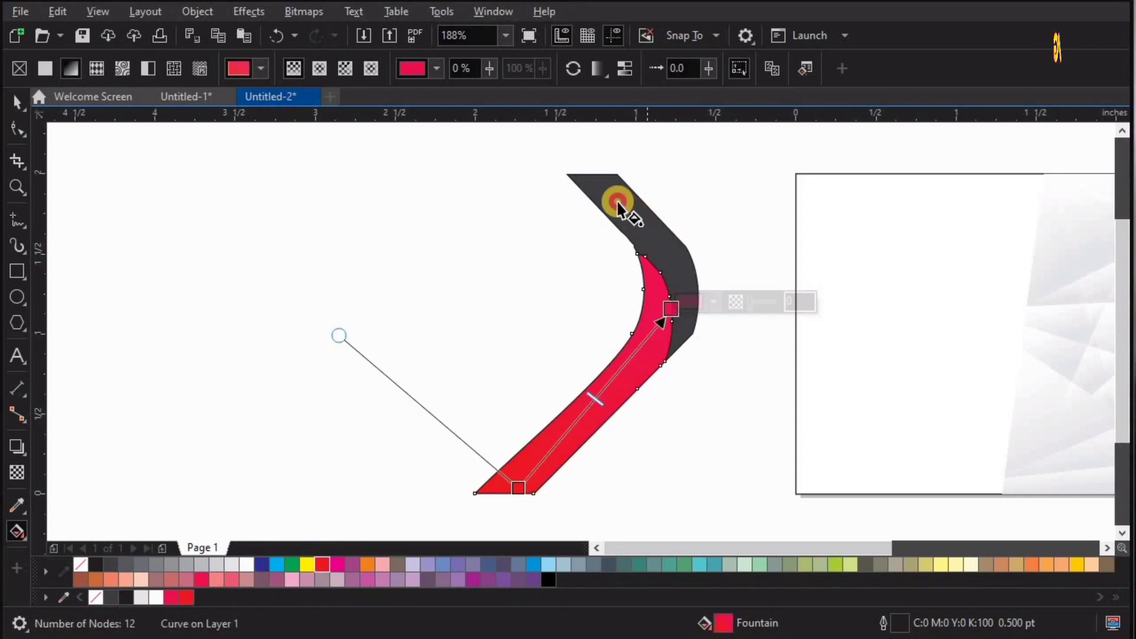
{"action": "key", "text": "space"}
{"action": "left_click", "coordinate": [19, 538]}
{"action": "left_click_drag", "start_coordinate": [601, 185], "coordinate": [688, 321]}
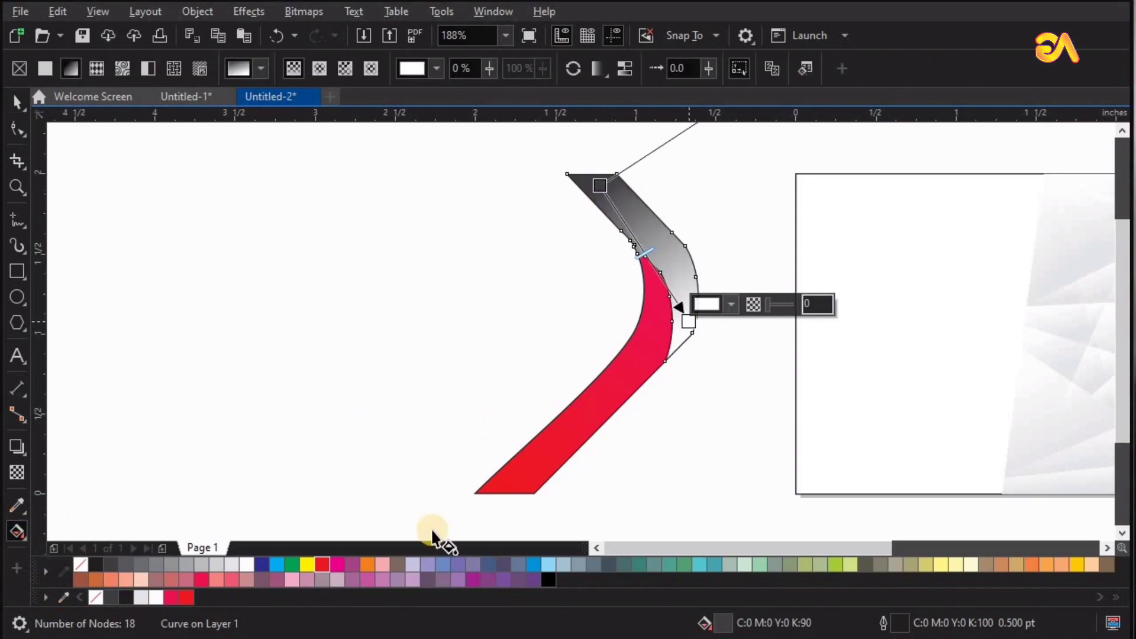
{"action": "left_click", "coordinate": [602, 182]}
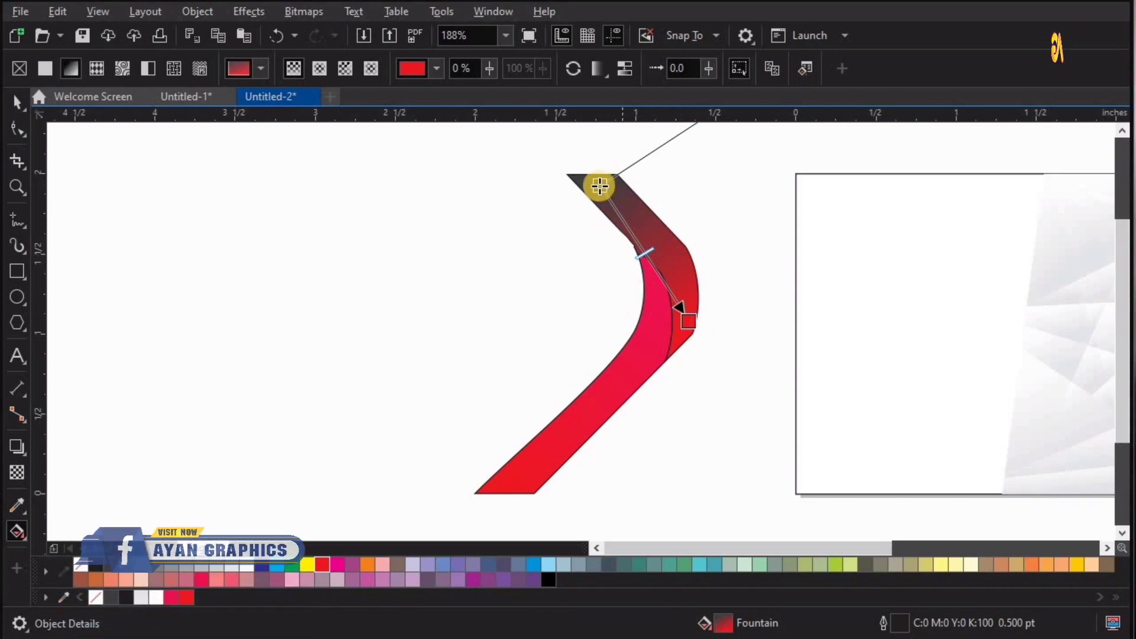
{"action": "left_click", "coordinate": [599, 185]}
Step: Darken the upper shape's gradient end color at the outer bend to a deep red
{"action": "left_click", "coordinate": [699, 322]}
{"action": "left_click", "coordinate": [690, 318]}
{"action": "left_click", "coordinate": [690, 319]}
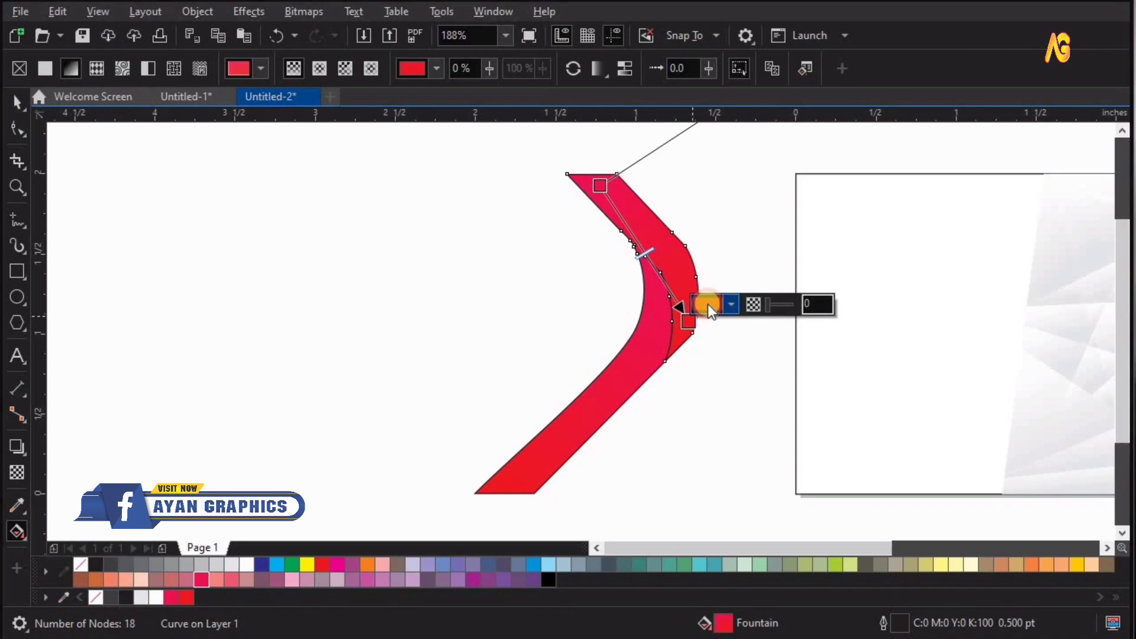
{"action": "left_click", "coordinate": [709, 304]}
{"action": "left_click", "coordinate": [711, 342]}
{"action": "left_click", "coordinate": [798, 413]}
{"action": "left_click", "coordinate": [789, 229]}
Step: Remove the outlines from both ribbon shapes
{"action": "left_click", "coordinate": [651, 352]}
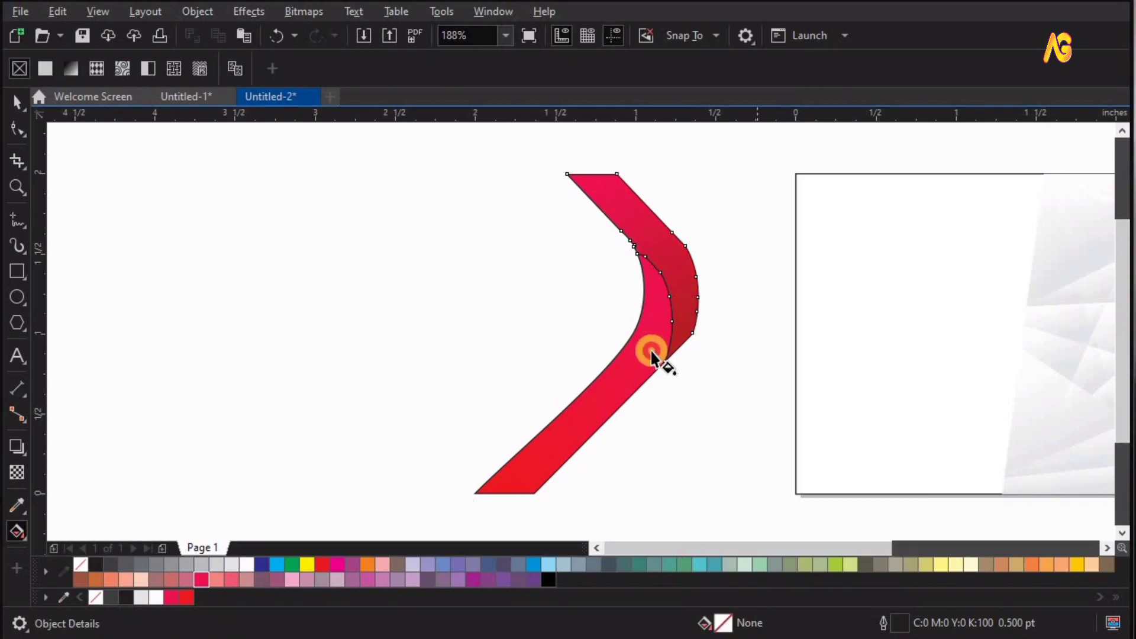
{"action": "key", "text": "space"}
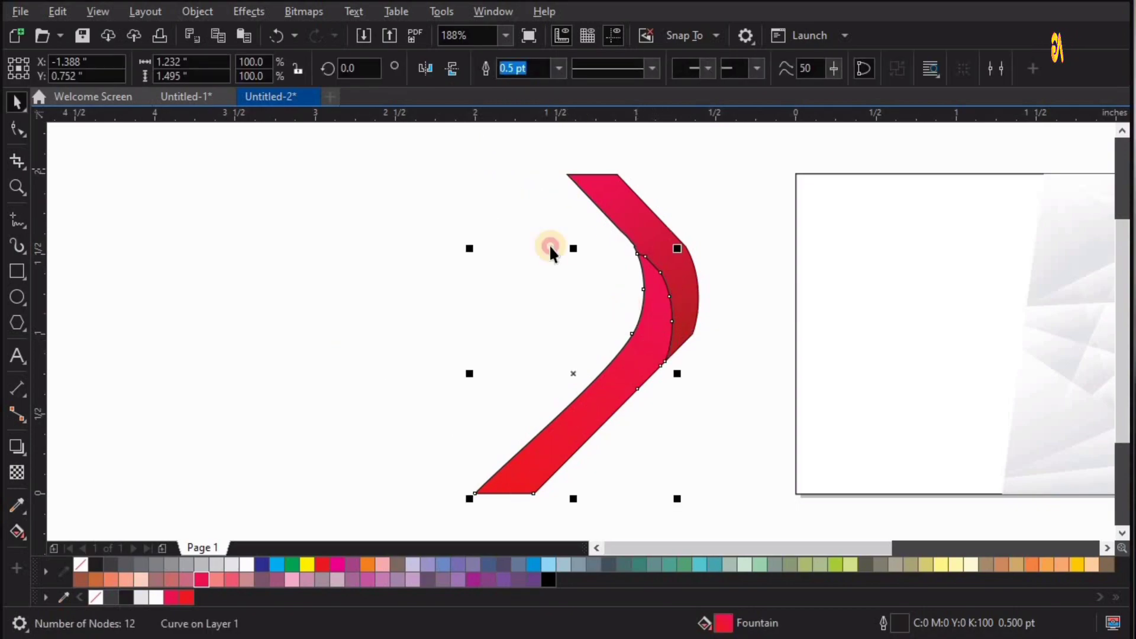
{"action": "left_click_drag", "start_coordinate": [719, 517], "coordinate": [718, 515]}
{"action": "right_click", "coordinate": [83, 563]}
{"action": "left_click", "coordinate": [695, 454]}
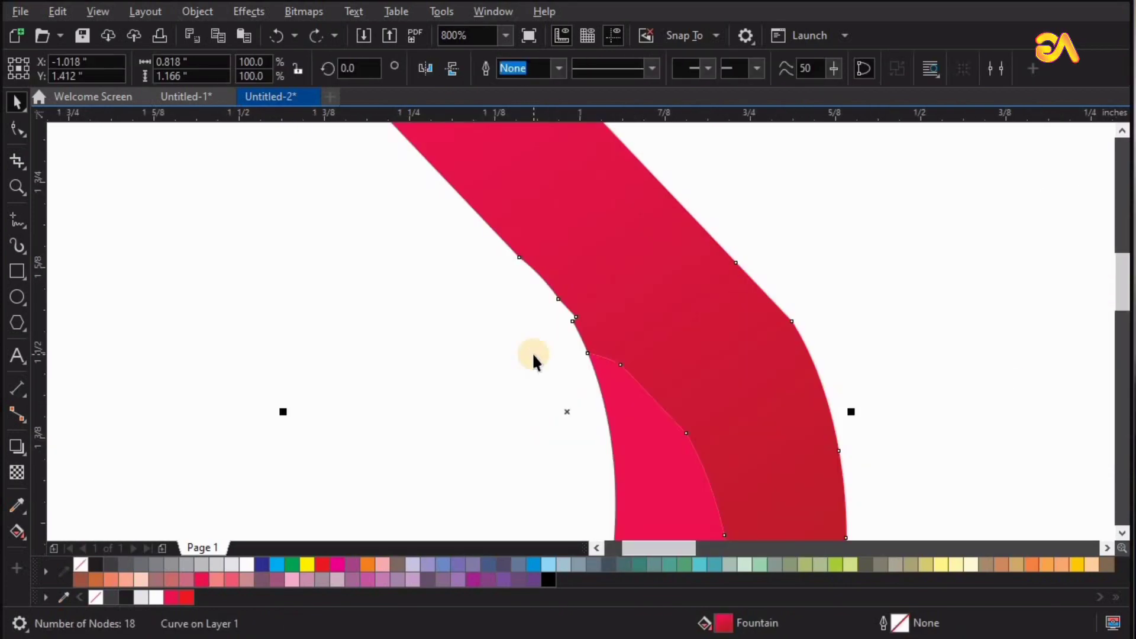
Step: Replace the drawn ribbon with the grouped two-piece version that has darker crimson gradients, beside the card
{"action": "key", "text": "F4"}
{"action": "left_click_drag", "start_coordinate": [273, 190], "coordinate": [134, 475]}
{"action": "key", "text": "Delete"}
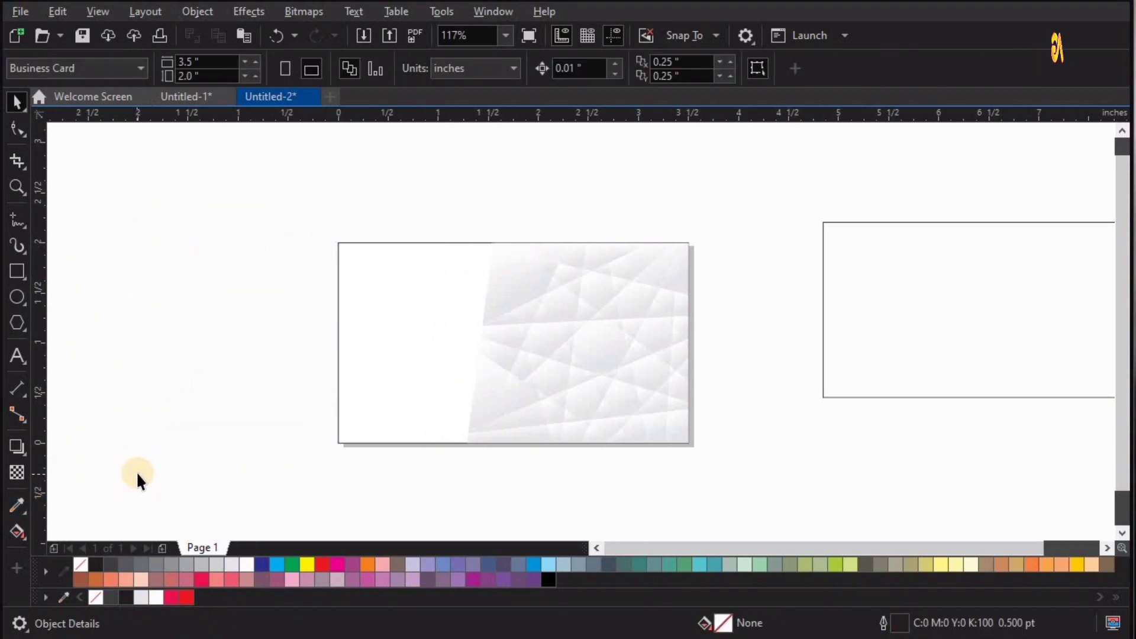
{"action": "key", "text": "ctrl+z"}
{"action": "key", "text": "F4"}
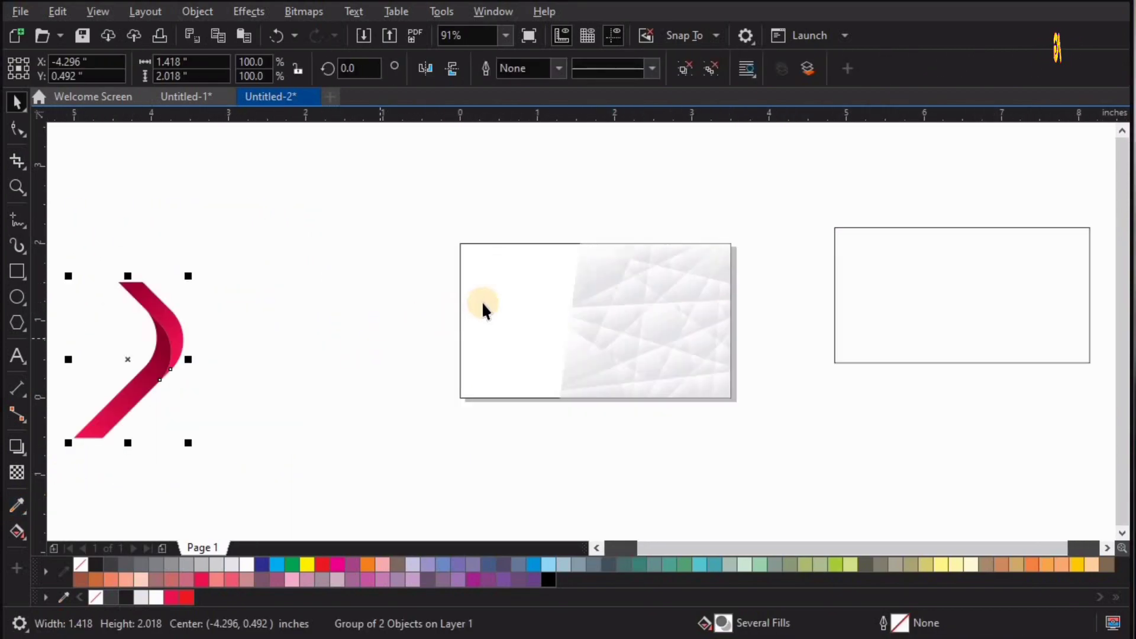
Step: Move the grouped ribbon onto the left half of the card, vertically centered at Y 1.0 inch
{"action": "left_click", "coordinate": [484, 303]}
{"action": "left_click", "coordinate": [167, 301]}
{"action": "left_click_drag", "start_coordinate": [294, 300], "coordinate": [535, 261]}
{"action": "key", "text": "z"}
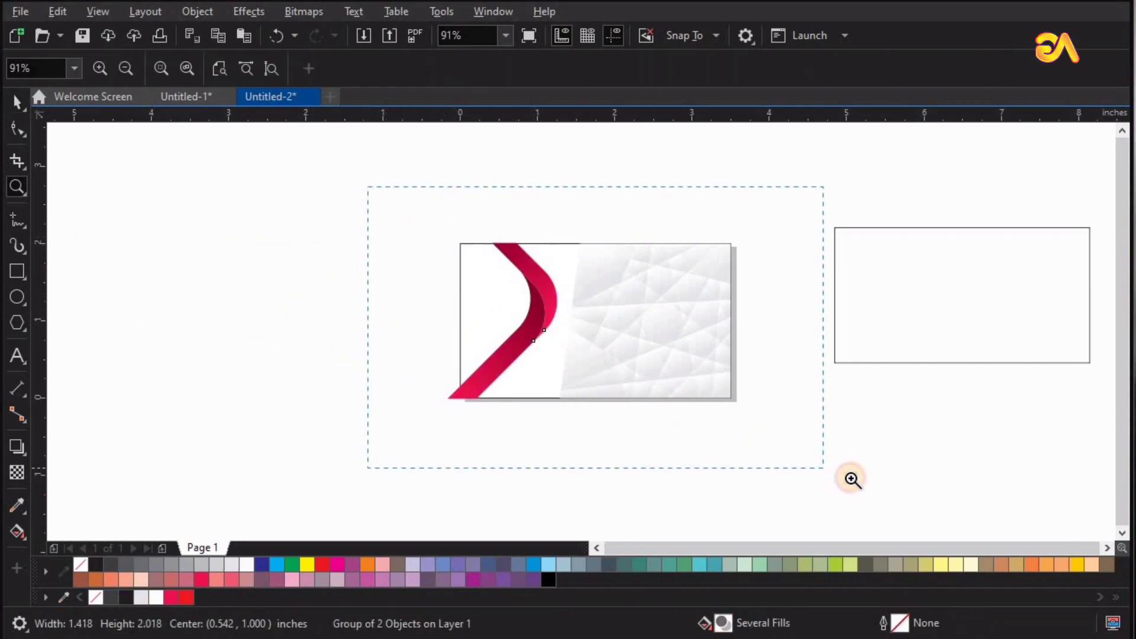
{"action": "left_click", "coordinate": [679, 332]}
Step: Shift the ribbon right to about X 1.006 inches and the faceted background to about X 3.026 inches
{"action": "key", "text": "space"}
{"action": "left_click_drag", "start_coordinate": [453, 343], "coordinate": [730, 392]}
{"action": "left_click", "coordinate": [428, 376]}
{"action": "left_click", "coordinate": [619, 391]}
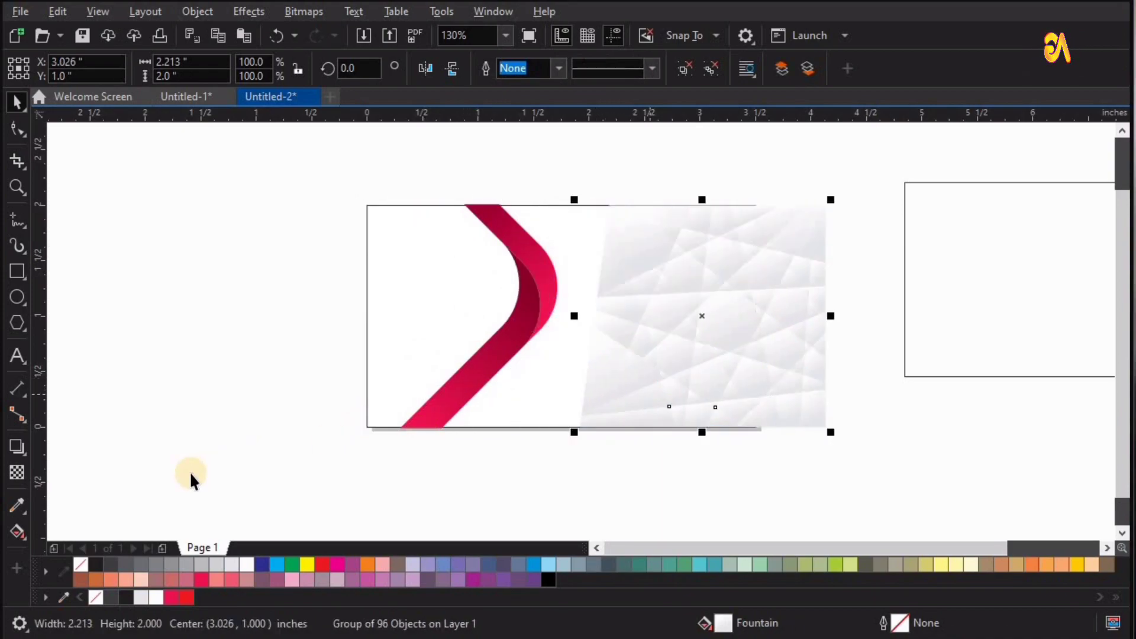
{"action": "left_click", "coordinate": [23, 539]}
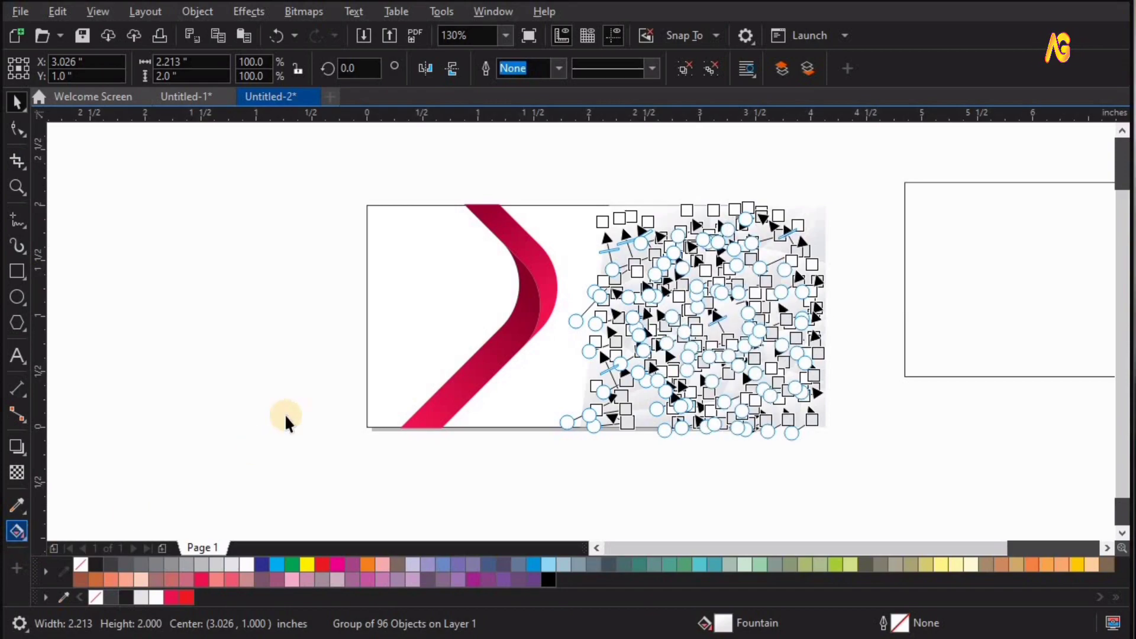
{"action": "key", "text": "space"}
{"action": "left_click", "coordinate": [239, 394]}
Step: Create a filled shape of the card area enclosed by the left edge and the ribbon with Smart Fill
{"action": "left_click", "coordinate": [402, 323]}
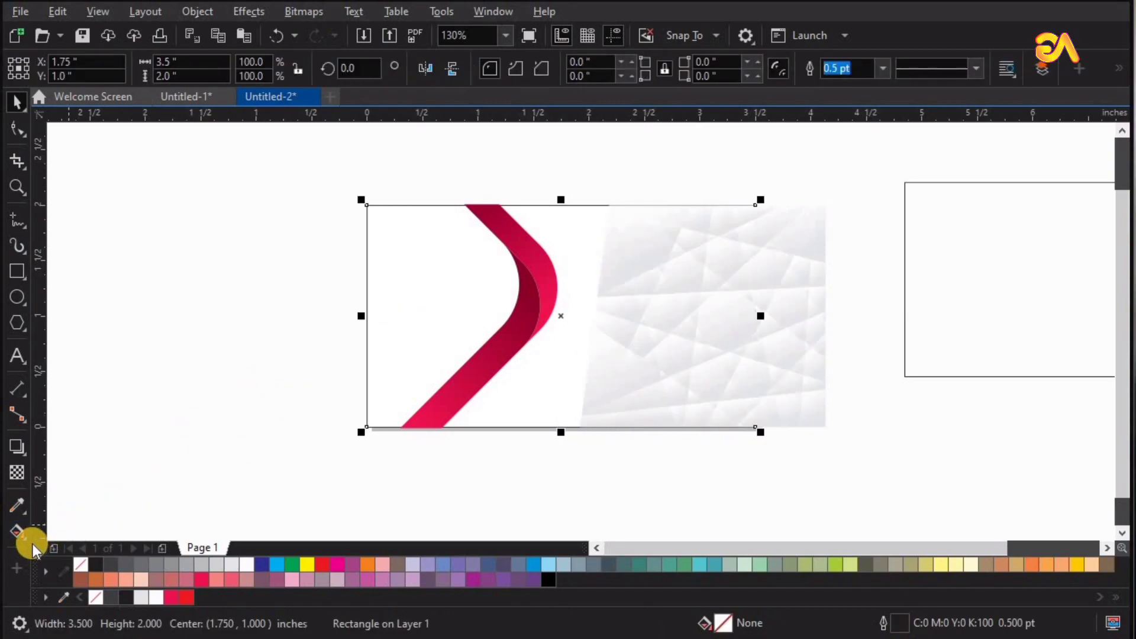
{"action": "left_click", "coordinate": [26, 541]}
{"action": "left_click", "coordinate": [67, 545]}
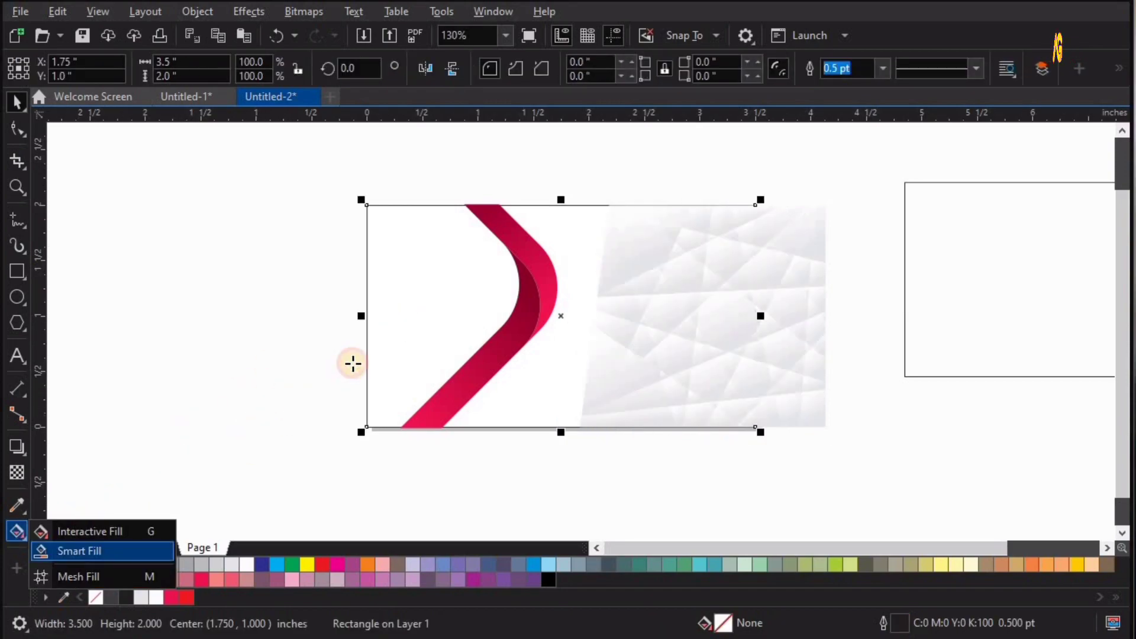
{"action": "left_click", "coordinate": [429, 305]}
{"action": "key", "text": "z"}
{"action": "left_click_drag", "start_coordinate": [312, 170], "coordinate": [787, 522]}
{"action": "key", "text": "space"}
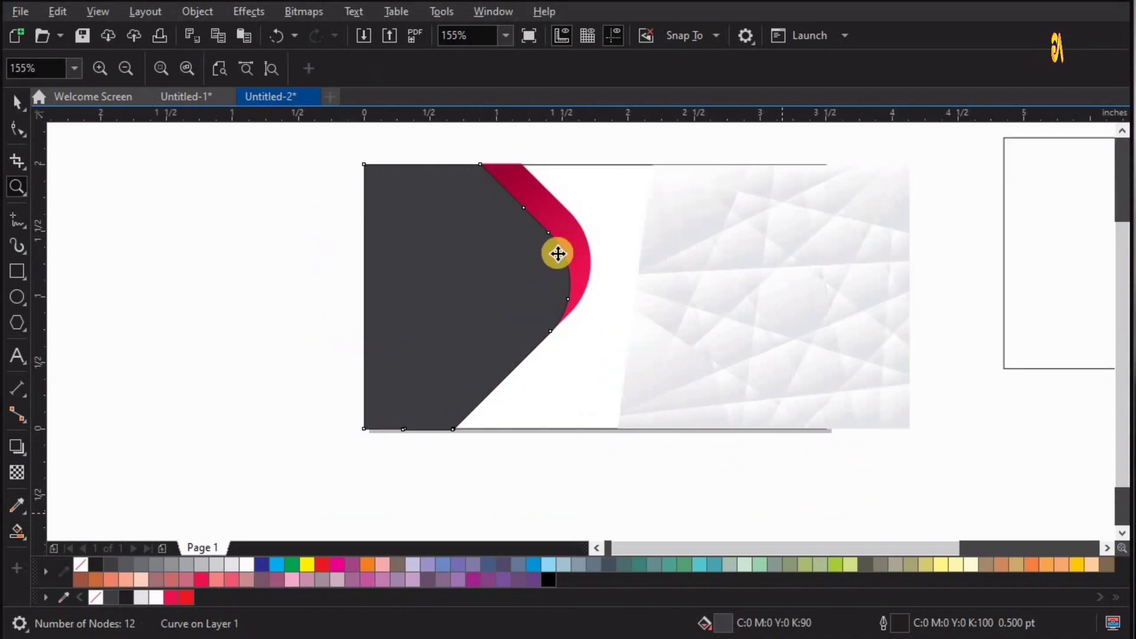
Step: Bring the ribbon group in front of the dark filled area
{"action": "left_click", "coordinate": [568, 226]}
{"action": "right_click", "coordinate": [570, 231]}
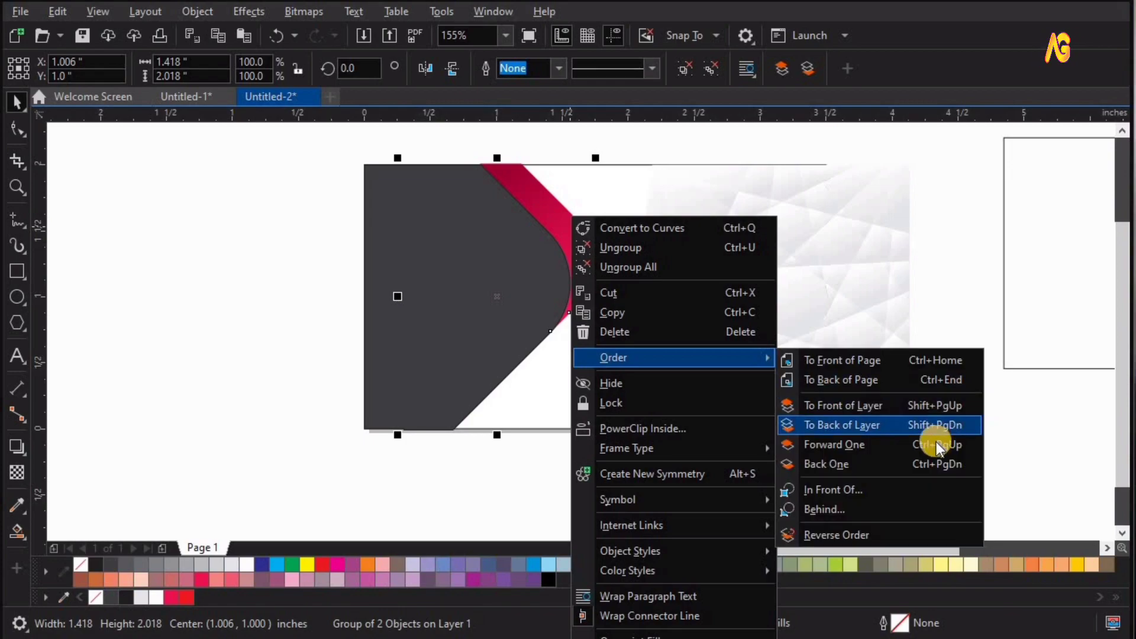
{"action": "left_click", "coordinate": [935, 443]}
Step: Fill the area beside the ribbon with pale cream, C0 M0 Y20 K0
{"action": "left_click", "coordinate": [417, 318]}
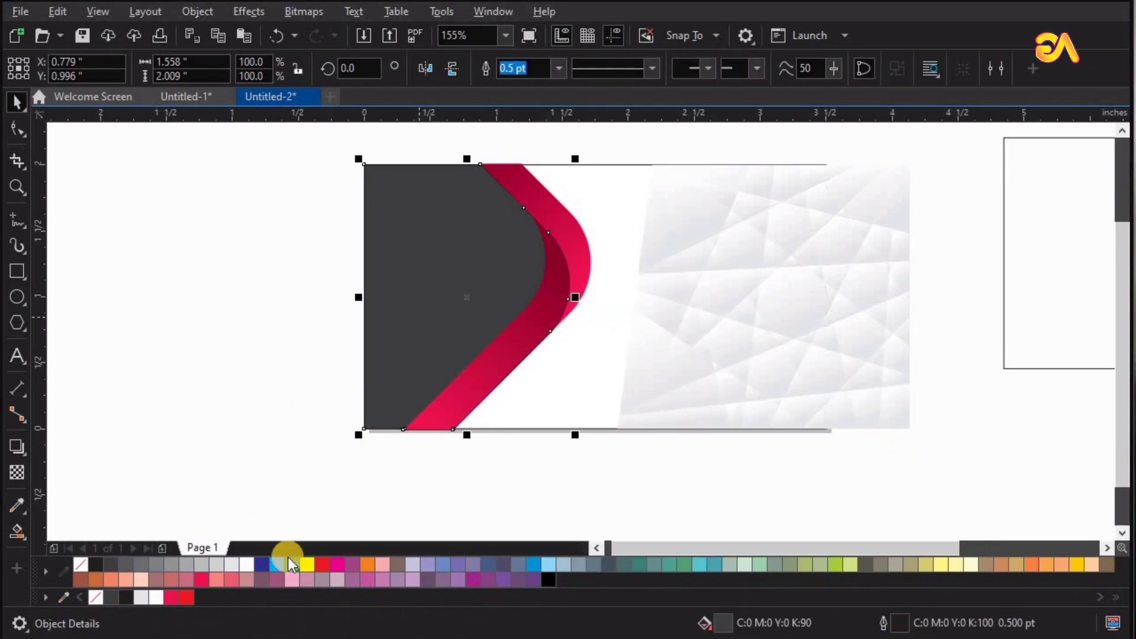
{"action": "left_click", "coordinate": [966, 566]}
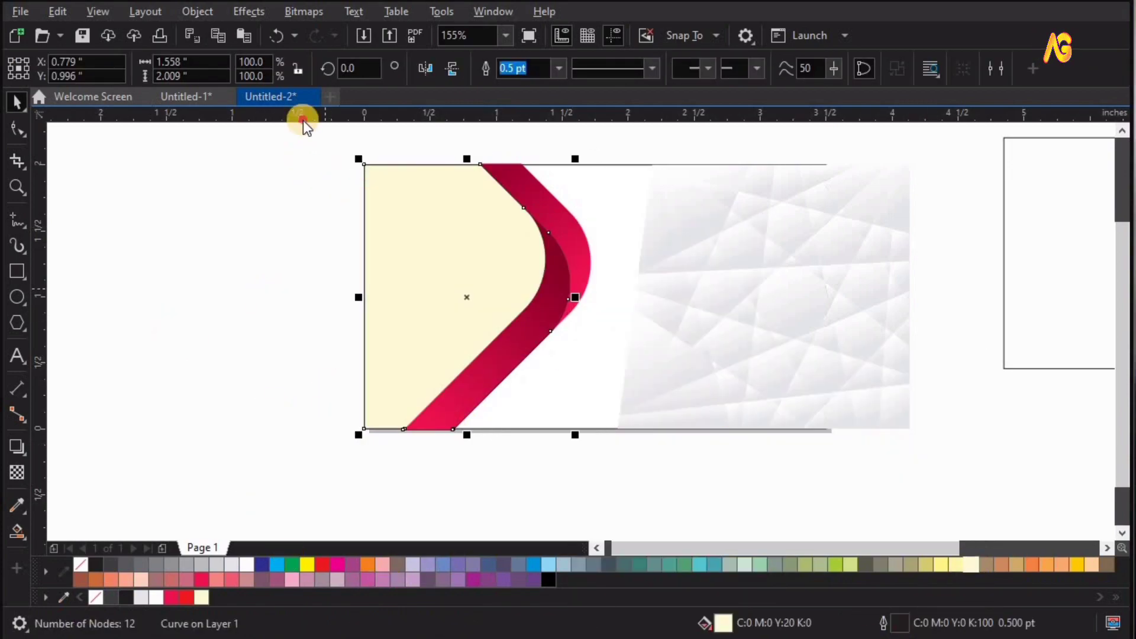
{"action": "left_click_drag", "start_coordinate": [633, 459], "coordinate": [633, 459]}
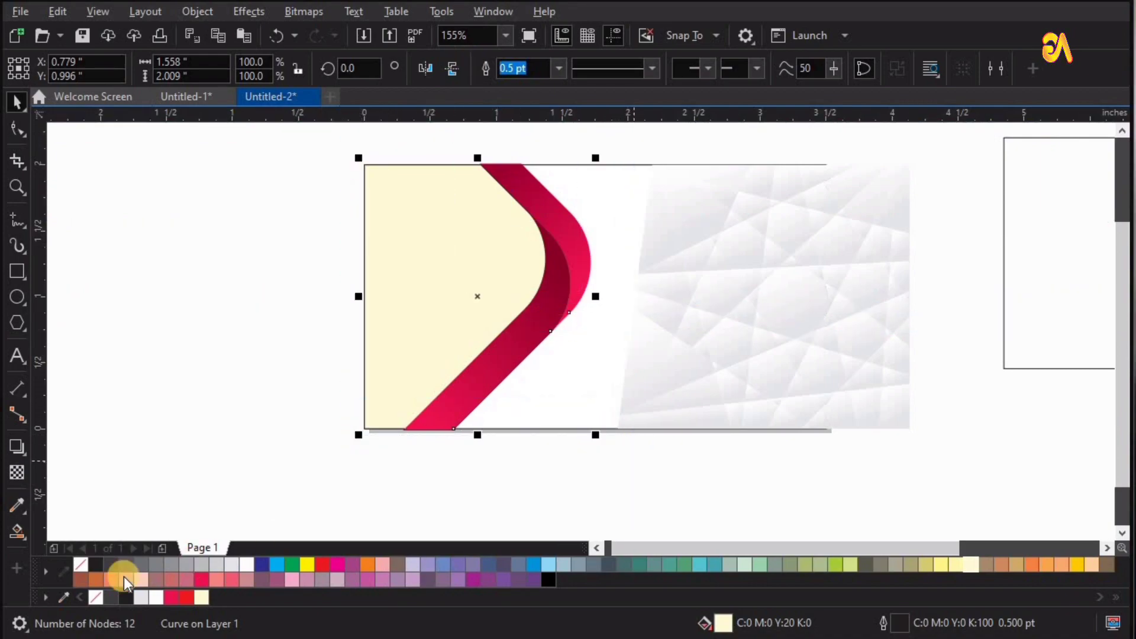
Step: Align the faceted background to the right edge of the card rectangle
{"action": "left_click", "coordinate": [733, 365]}
{"action": "left_click", "coordinate": [594, 387], "text": "shift"}
{"action": "key", "text": "r"}
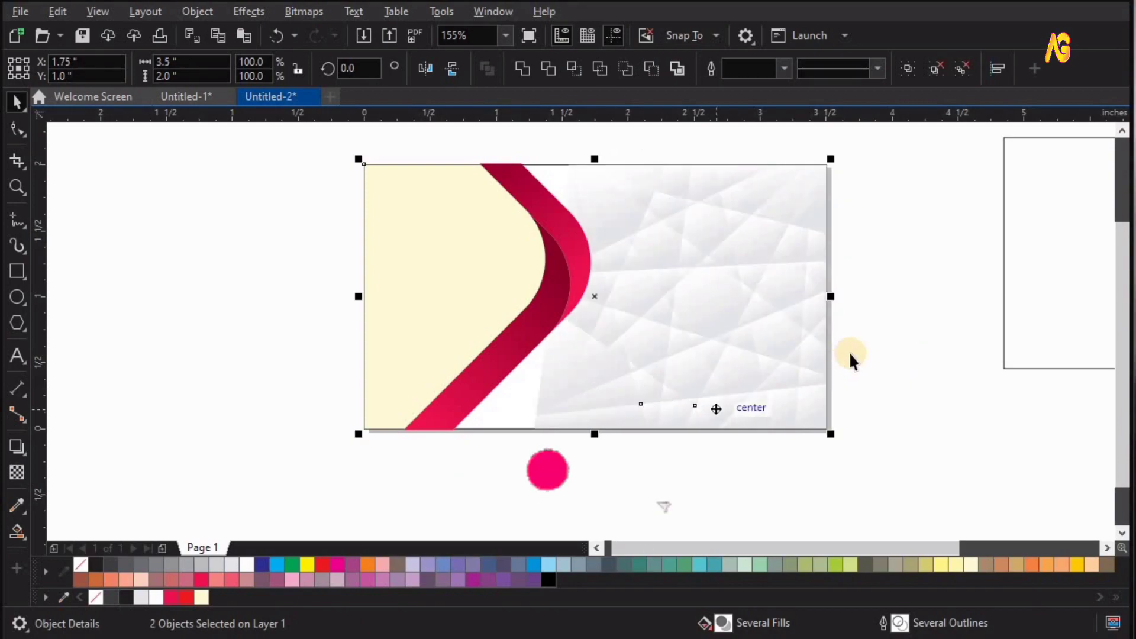
Step: Stretch the faceted background leftward to about 2.992 inches wide so it fills the space behind the ribbon
{"action": "left_click", "coordinate": [732, 359]}
{"action": "key", "text": "F2"}
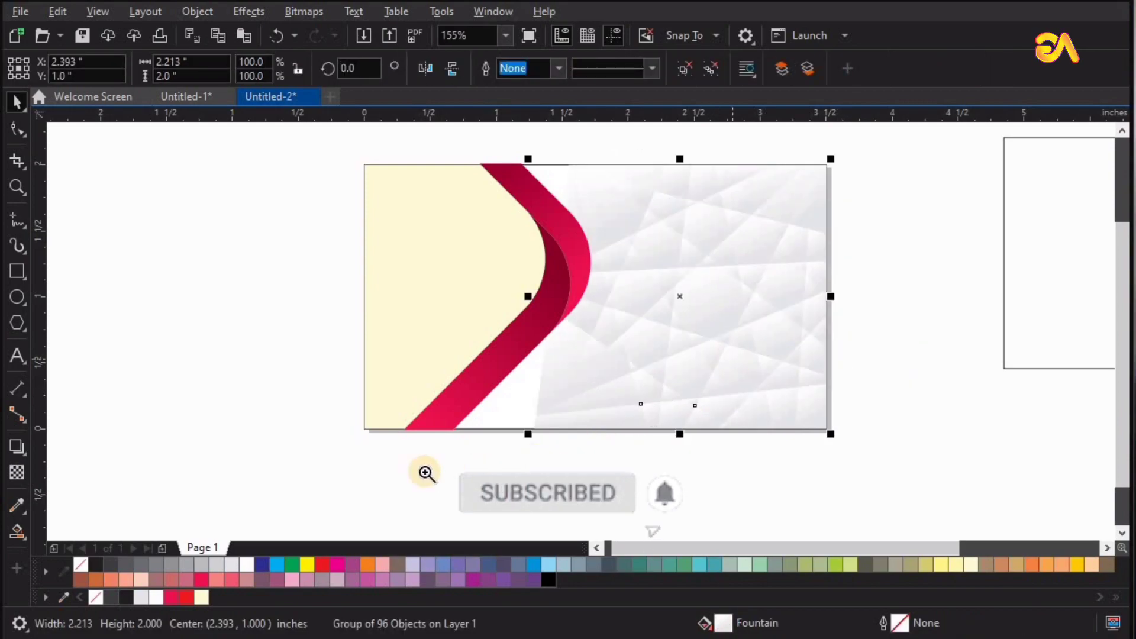
{"action": "left_click_drag", "start_coordinate": [356, 465], "coordinate": [959, 97]}
{"action": "key", "text": "space"}
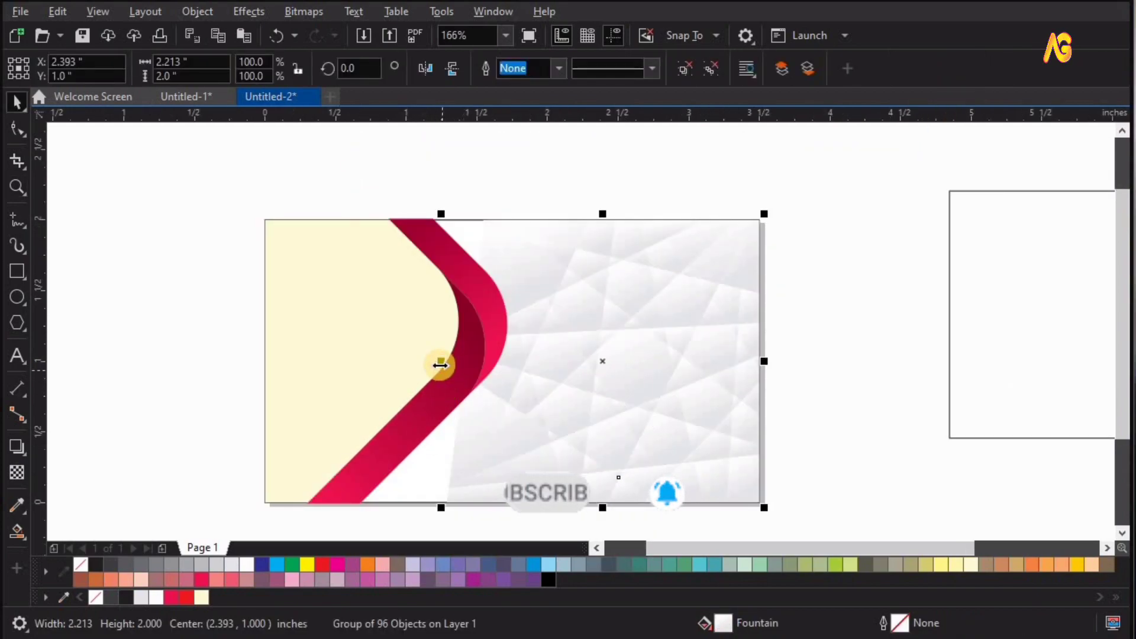
{"action": "left_click", "coordinate": [329, 375]}
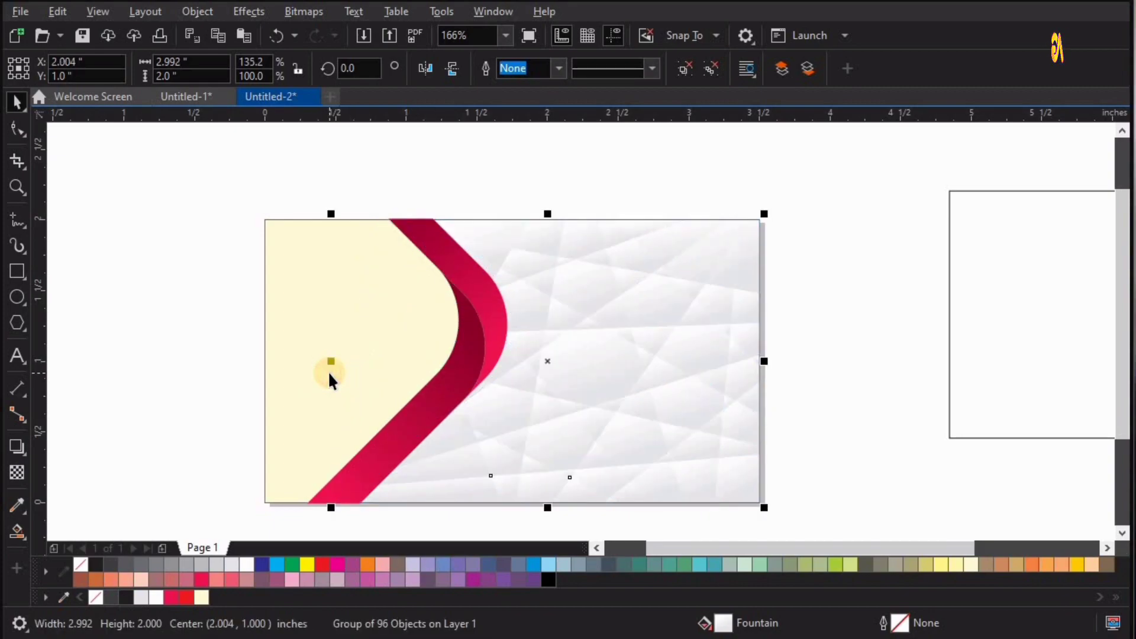
Step: Group the four card artwork objects and center the separate 3.3 by 1.75 inch rectangle on the card
{"action": "left_click", "coordinate": [1045, 307]}
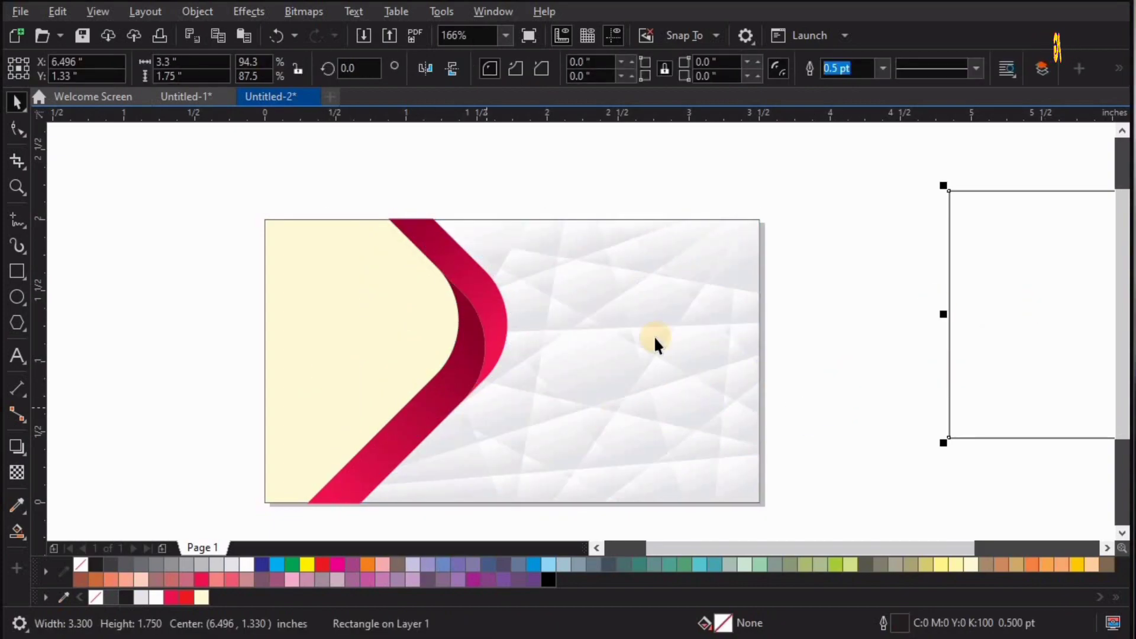
{"action": "left_click", "coordinate": [697, 323]}
{"action": "left_click", "coordinate": [959, 242]}
{"action": "left_click", "coordinate": [758, 219], "text": "shift"}
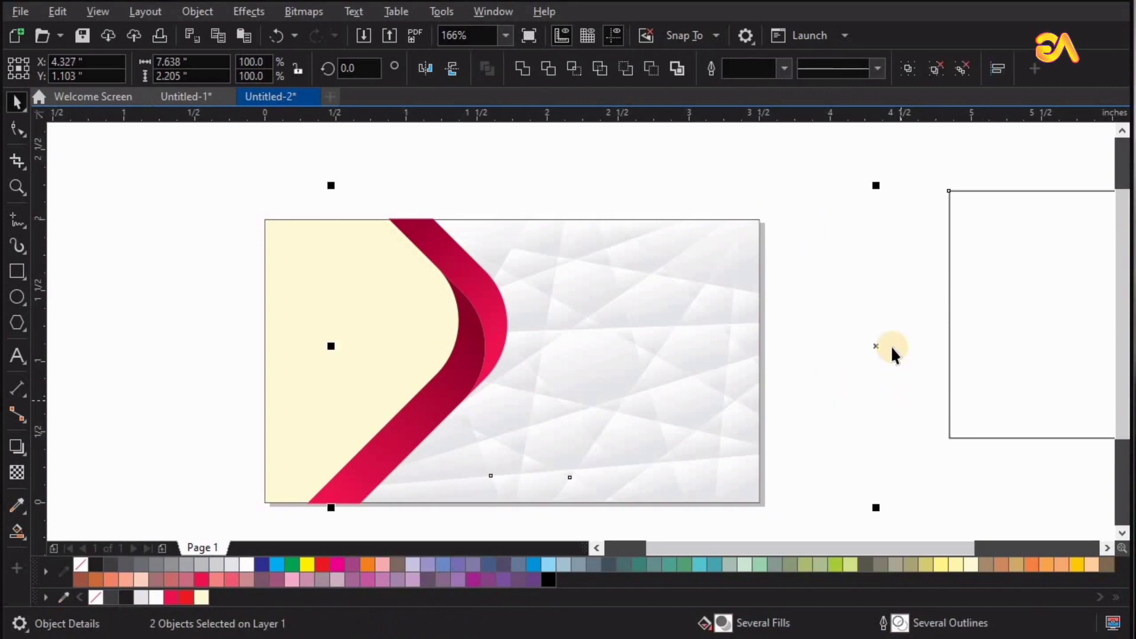
{"action": "left_click", "coordinate": [799, 390]}
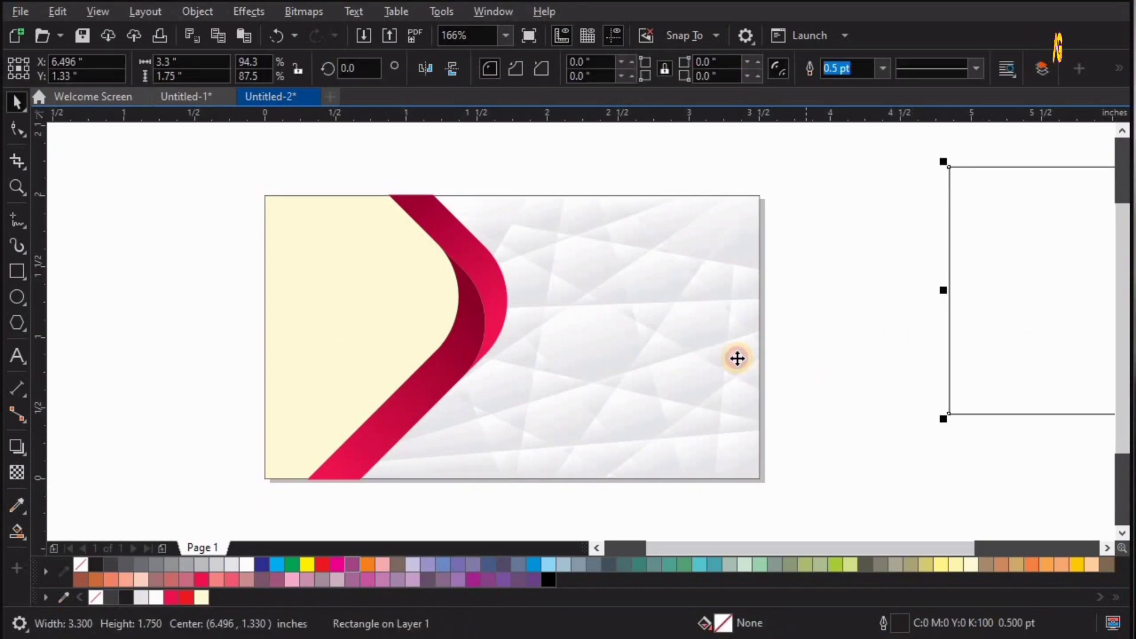
{"action": "left_click", "coordinate": [737, 358], "text": "shift"}
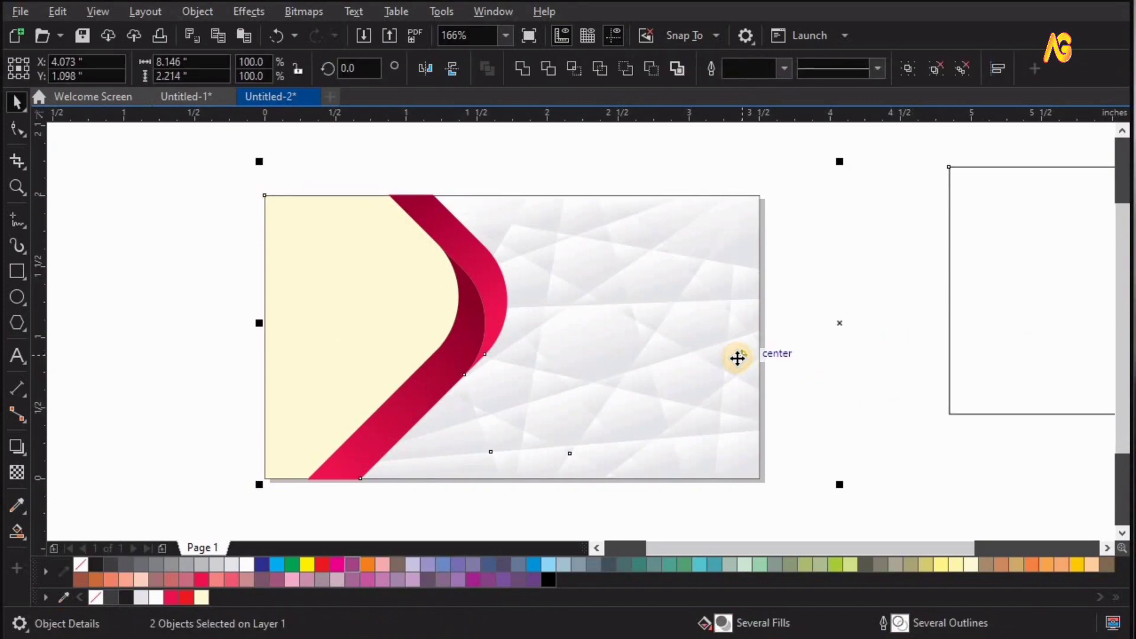
{"action": "key", "text": "c"}
{"action": "key", "text": "e"}
{"action": "key", "text": "Escape"}
Step: Send the grouped card artwork to the back of the layer, behind the inner margin rectangle
{"action": "left_click", "coordinate": [691, 326]}
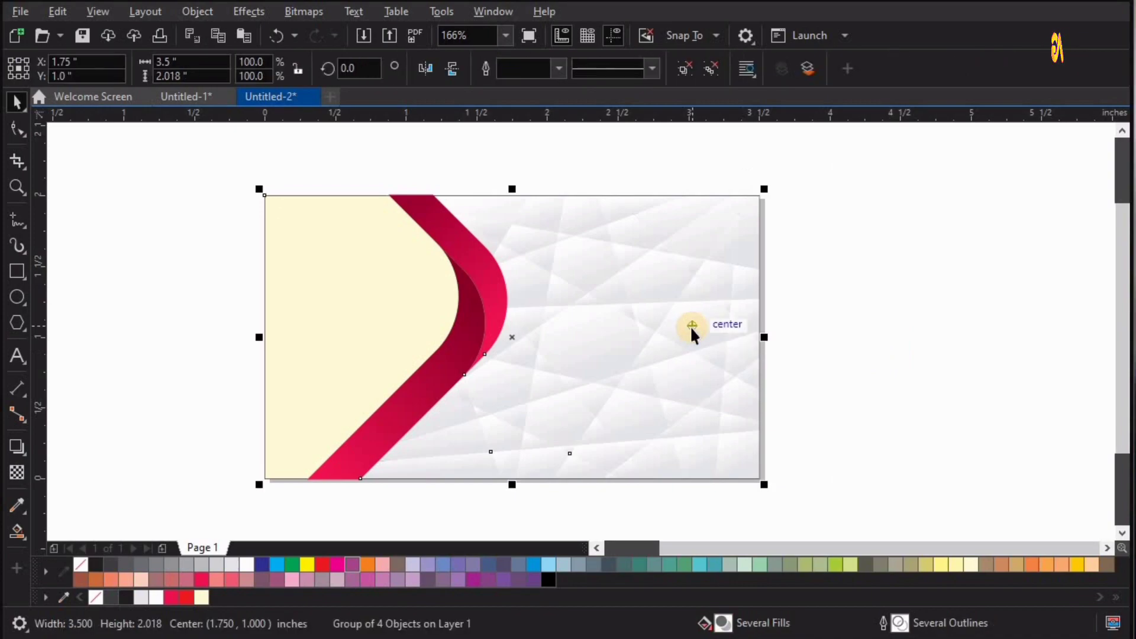
{"action": "key", "text": "shift+Page_Down"}
{"action": "left_click", "coordinate": [793, 297]}
Step: Draw a thin horizontal rectangle about 2.78 by 0.2 inches across the card's lower part, extending past the right edge
{"action": "key", "text": "F4"}
{"action": "left_click", "coordinate": [968, 287]}
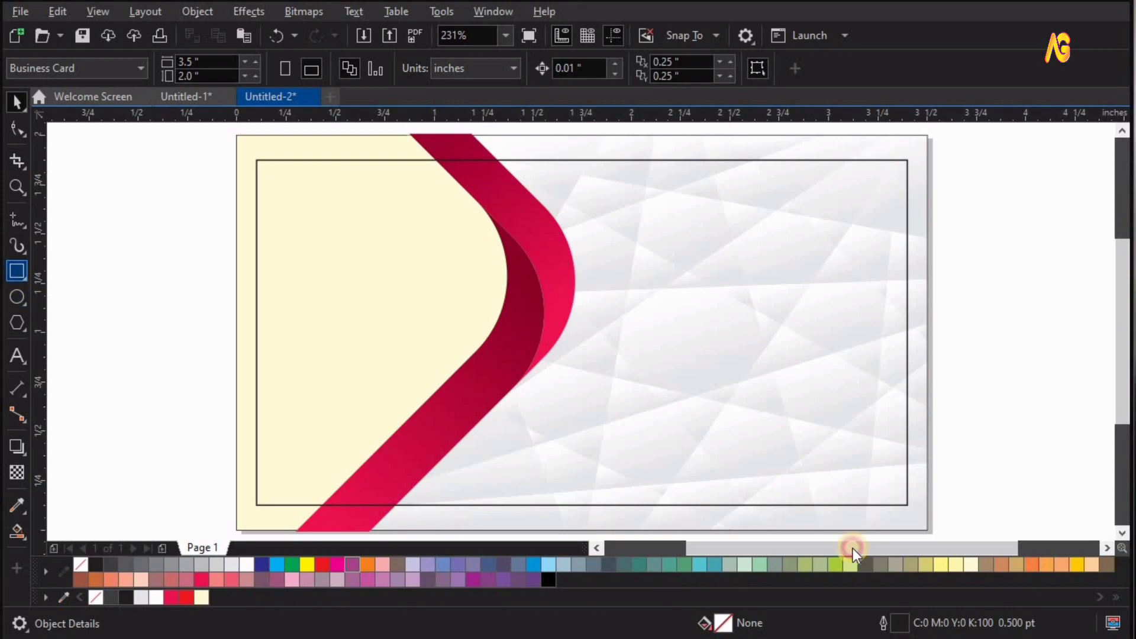
{"action": "left_click_drag", "start_coordinate": [943, 451], "coordinate": [141, 476]}
Step: Fill the thin bar with the dark crimson sampled from the ribbon's inner bend, C0 M100 Y60 K50, and remove its outline
{"action": "left_click", "coordinate": [16, 505]}
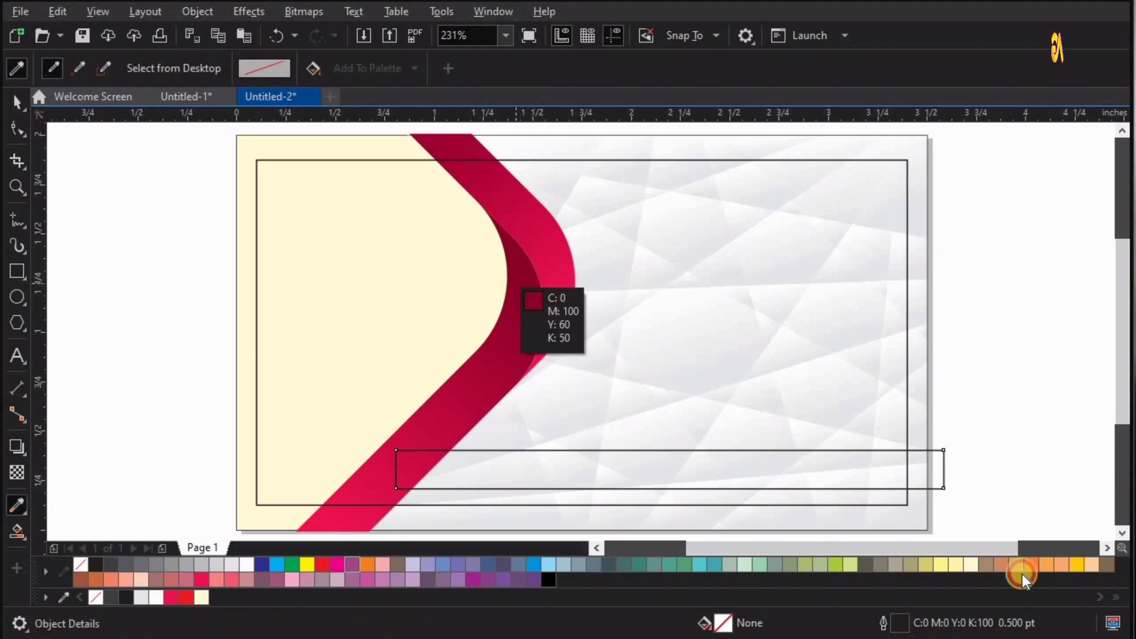
{"action": "left_click", "coordinate": [516, 283]}
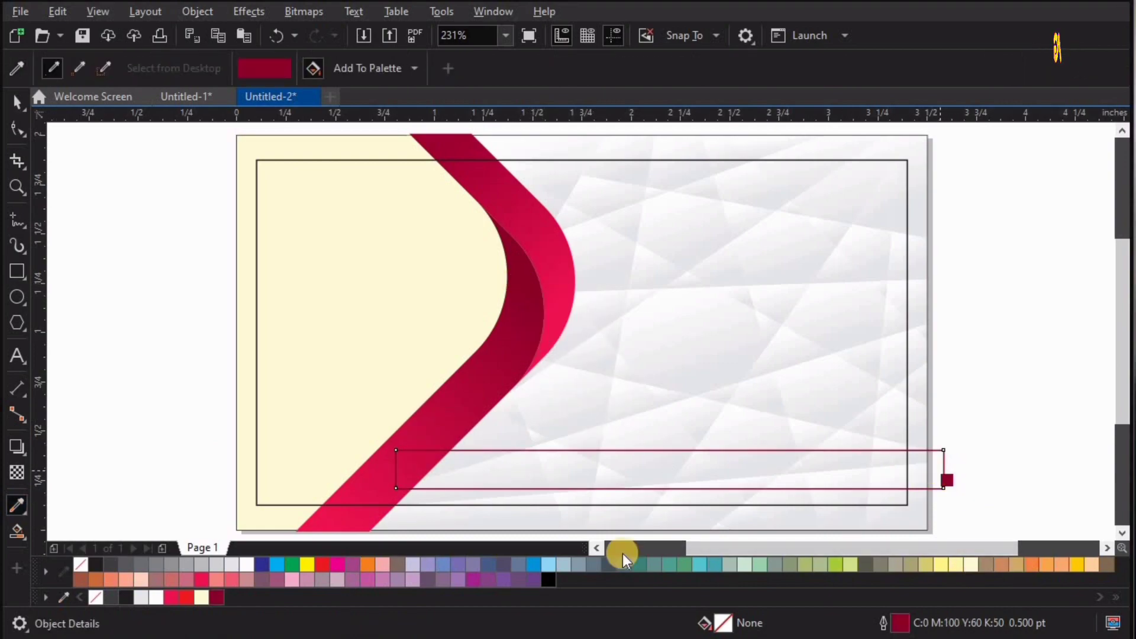
{"action": "key", "text": "space"}
{"action": "left_click", "coordinate": [218, 598]}
{"action": "right_click", "coordinate": [80, 564]}
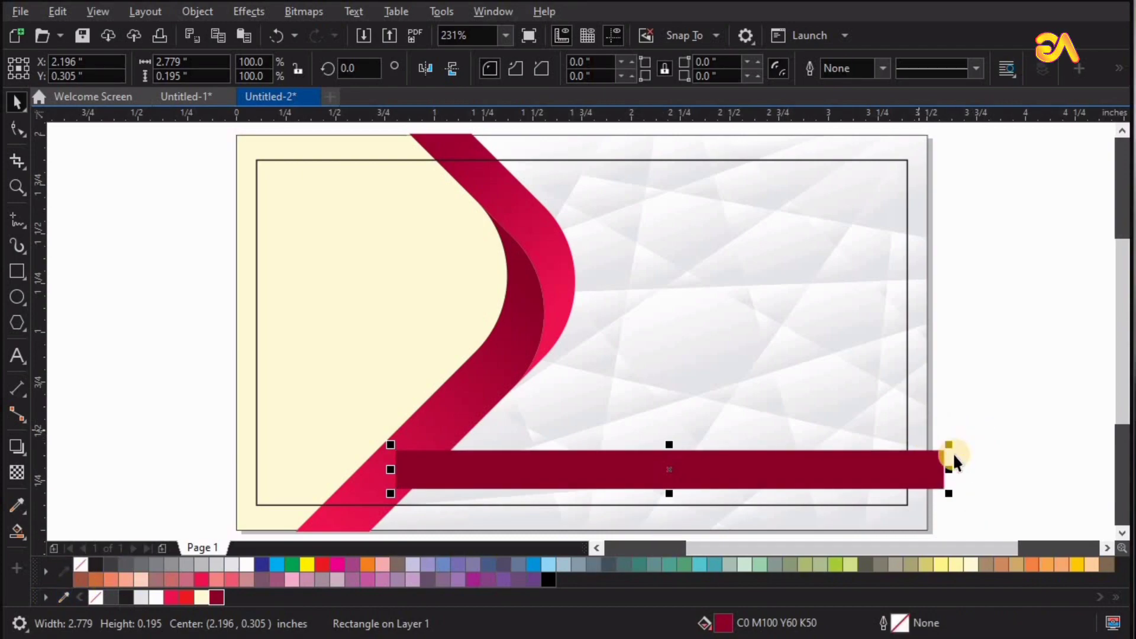
Step: Move the 3.3 by 1.75 inch inner margin rectangle off the card, into the empty space on its right
{"action": "left_click", "coordinate": [494, 378]}
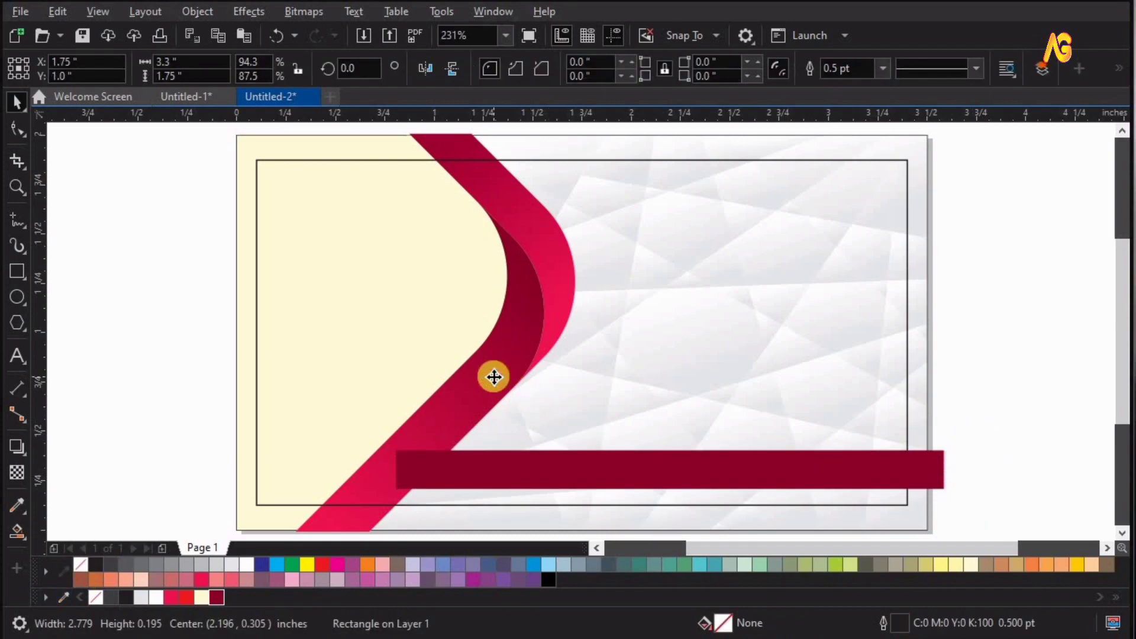
{"action": "scroll", "coordinate": [217, 130], "scroll_direction": "down", "scroll_amount": 2}
{"action": "key", "text": "F2"}
{"action": "left_click_drag", "start_coordinate": [130, 418], "coordinate": [760, 66]}
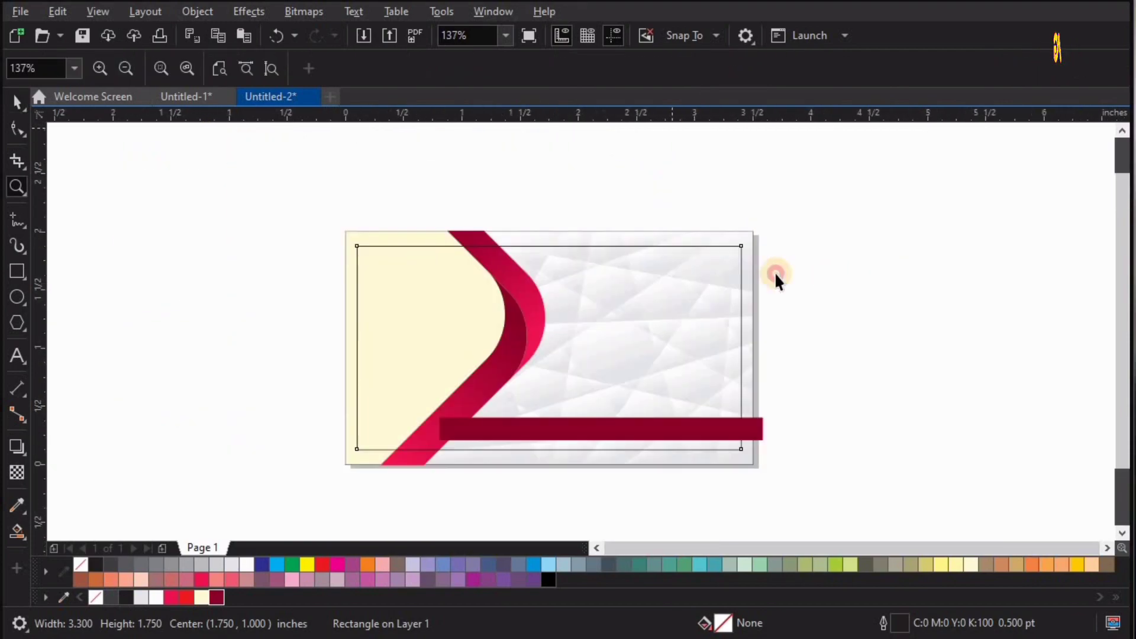
{"action": "key", "text": "space"}
{"action": "left_click", "coordinate": [775, 271]}
{"action": "left_click_drag", "start_coordinate": [730, 245], "coordinate": [1013, 127]}
{"action": "left_click_drag", "start_coordinate": [765, 260], "coordinate": [976, 229]}
Step: Place the dark crimson bar behind the ribbon and cream area, and shift it so its right end meets the card's right edge
{"action": "left_click_drag", "start_coordinate": [591, 205], "coordinate": [233, 556]}
{"action": "left_click", "coordinate": [533, 307]}
{"action": "key", "text": "z"}
{"action": "left_click_drag", "start_coordinate": [333, 491], "coordinate": [863, 275]}
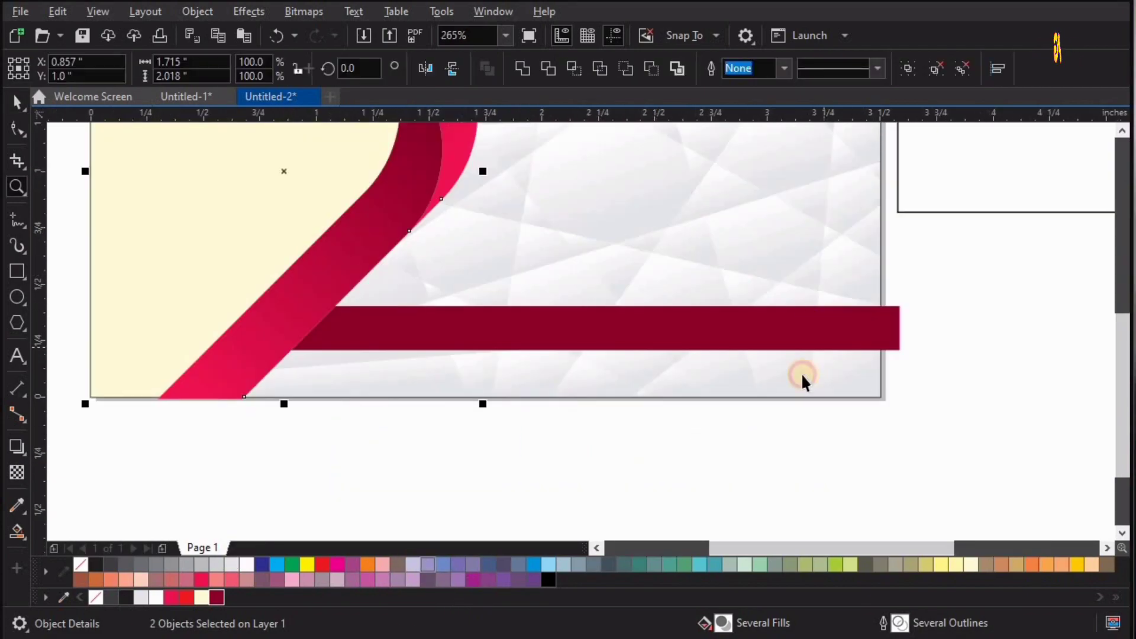
{"action": "left_click", "coordinate": [805, 348]}
{"action": "key", "text": "F4"}
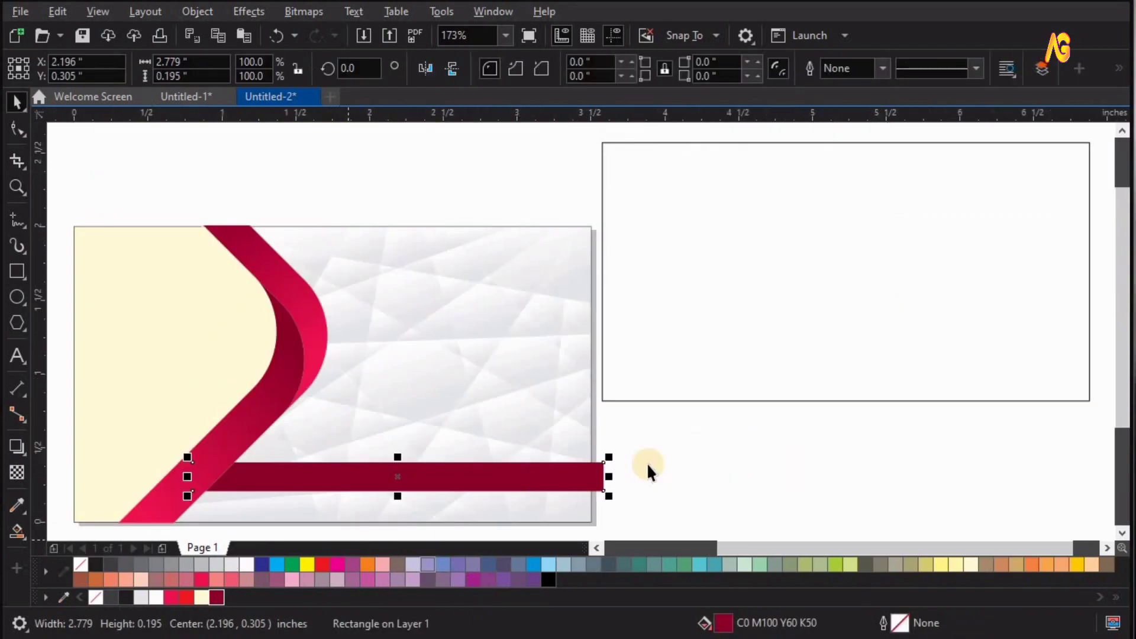
{"action": "left_click", "coordinate": [654, 460]}
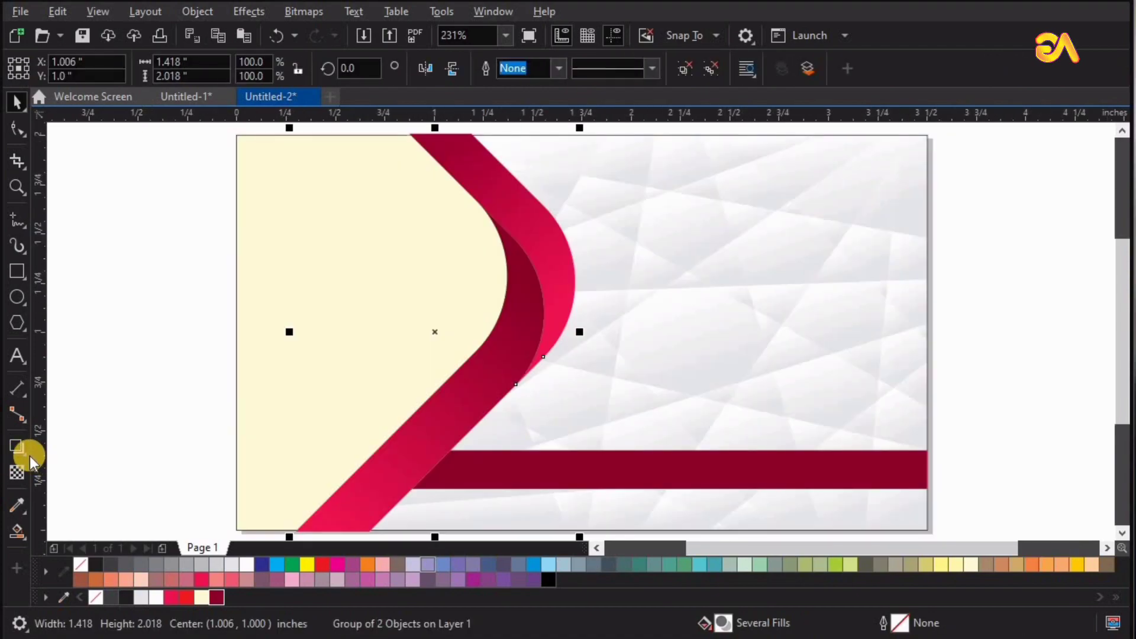
Step: Add a drop shadow to the chevron ribbon group, offset about 0.066 by -0.045 inches
{"action": "left_click", "coordinate": [27, 456]}
{"action": "left_click", "coordinate": [77, 446]}
{"action": "left_click_drag", "start_coordinate": [456, 459], "coordinate": [457, 458]}
{"action": "key", "text": "ctrl+z"}
{"action": "left_click_drag", "start_coordinate": [526, 400], "coordinate": [587, 437]}
Step: Break the drop shadow apart from the chevron ribbon so it becomes a separate object in the same place
{"action": "key", "text": "space"}
{"action": "left_click", "coordinate": [190, 12]}
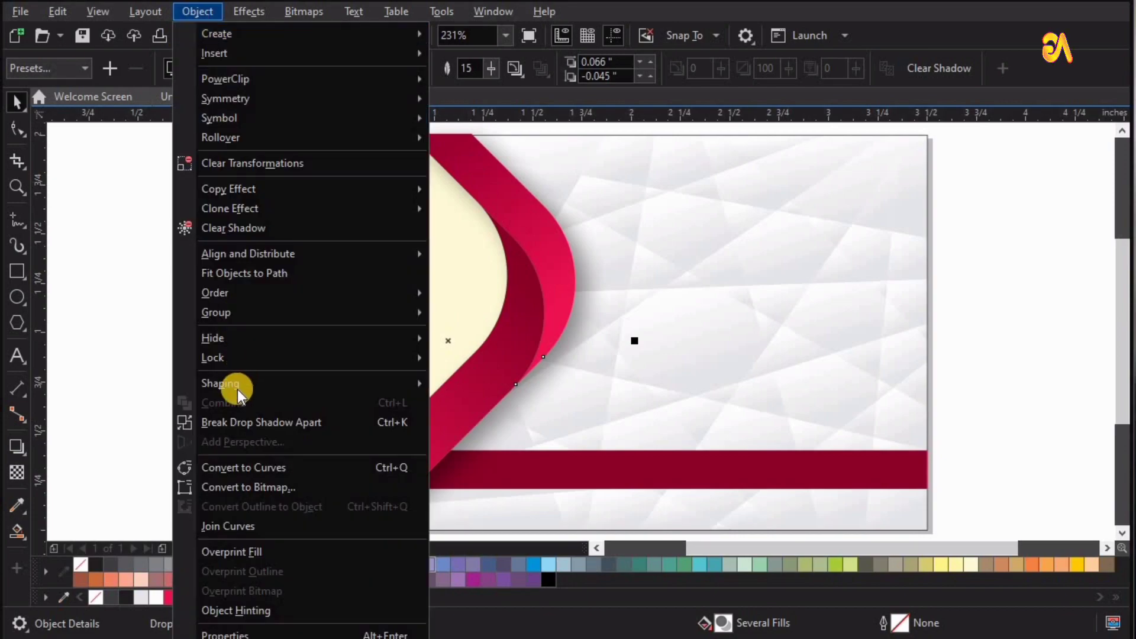
{"action": "left_click", "coordinate": [230, 422]}
{"action": "left_click", "coordinate": [1054, 465]}
{"action": "left_click_drag", "start_coordinate": [577, 369], "coordinate": [613, 374]}
{"action": "key", "text": "ctrl+z"}
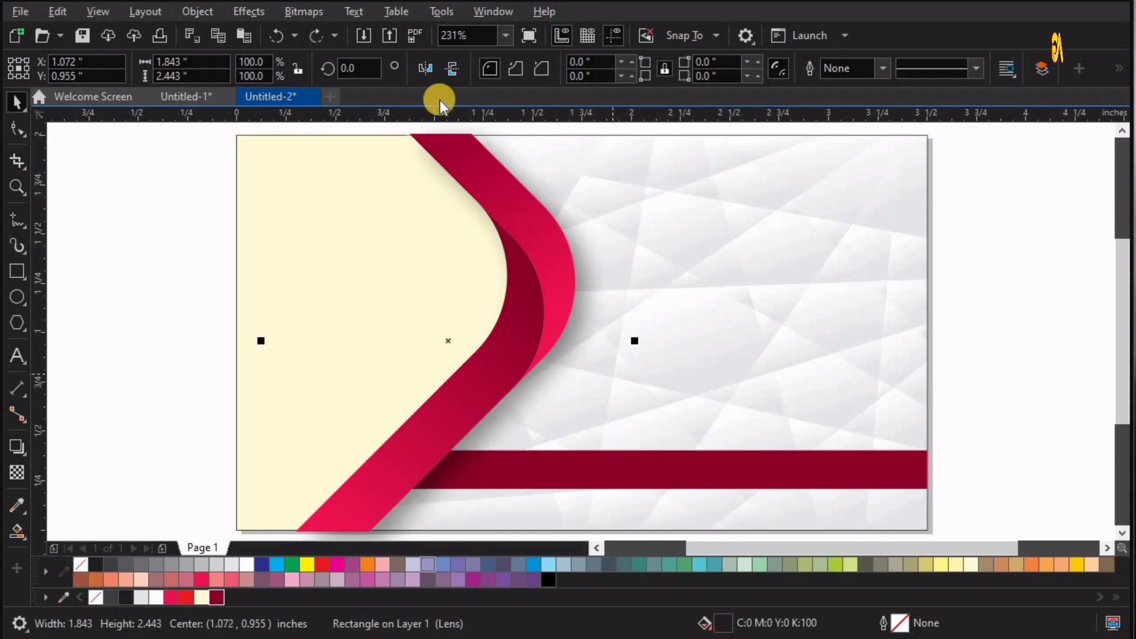
Step: PowerClip the separated shadow inside the dark crimson bar
{"action": "left_click", "coordinate": [207, 12]}
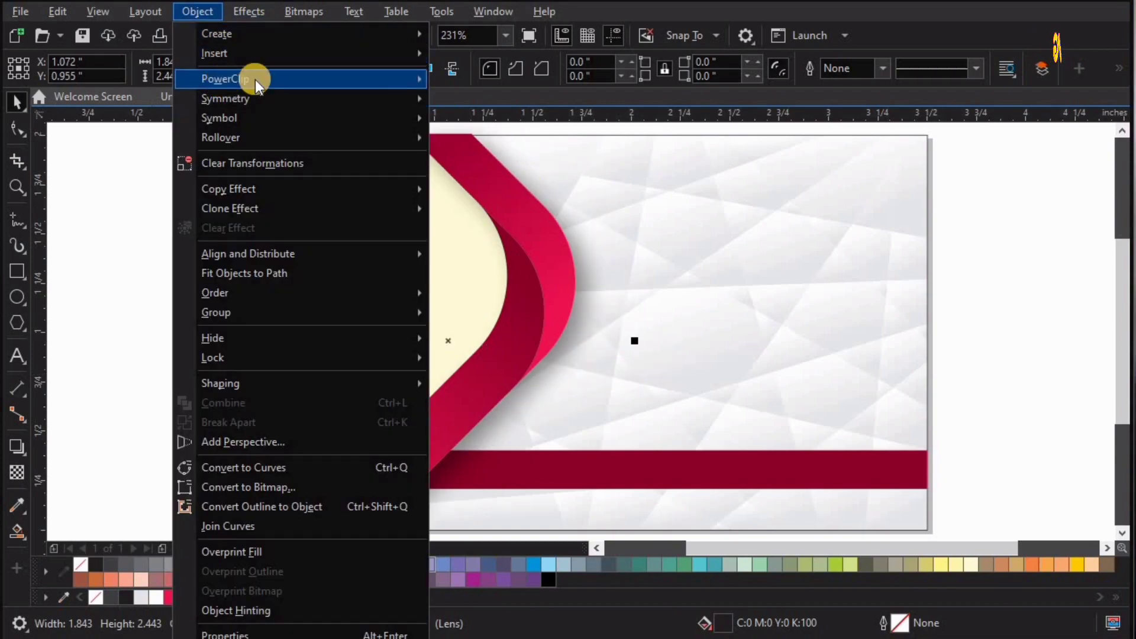
{"action": "mouse_move", "coordinate": [254, 81]}
{"action": "left_click", "coordinate": [479, 80]}
{"action": "left_click", "coordinate": [728, 459]}
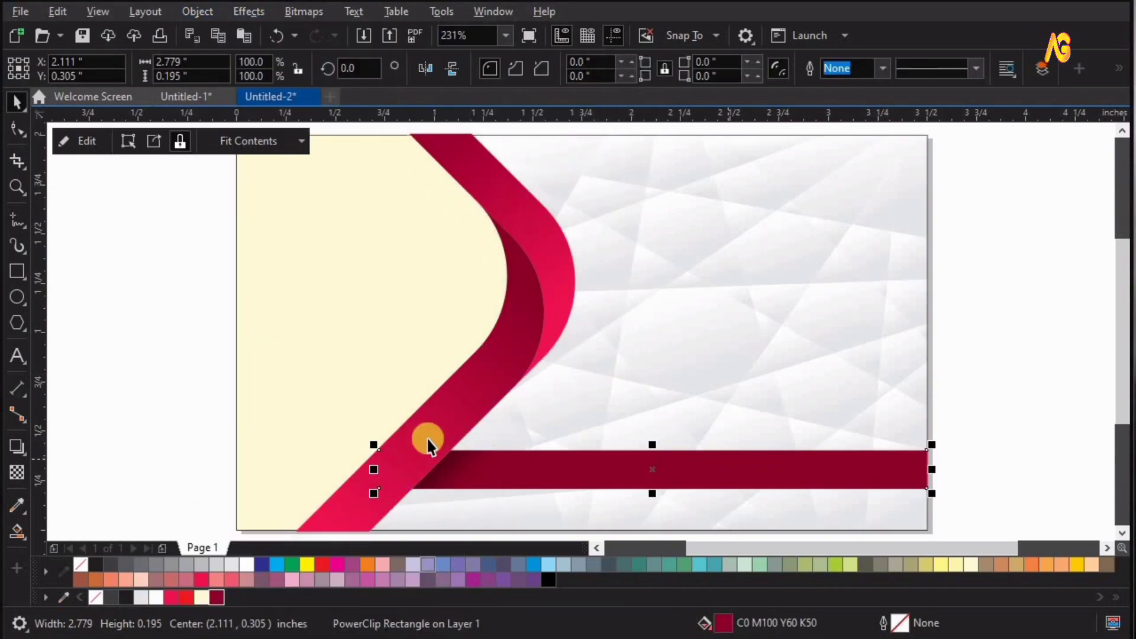
{"action": "left_click", "coordinate": [996, 425]}
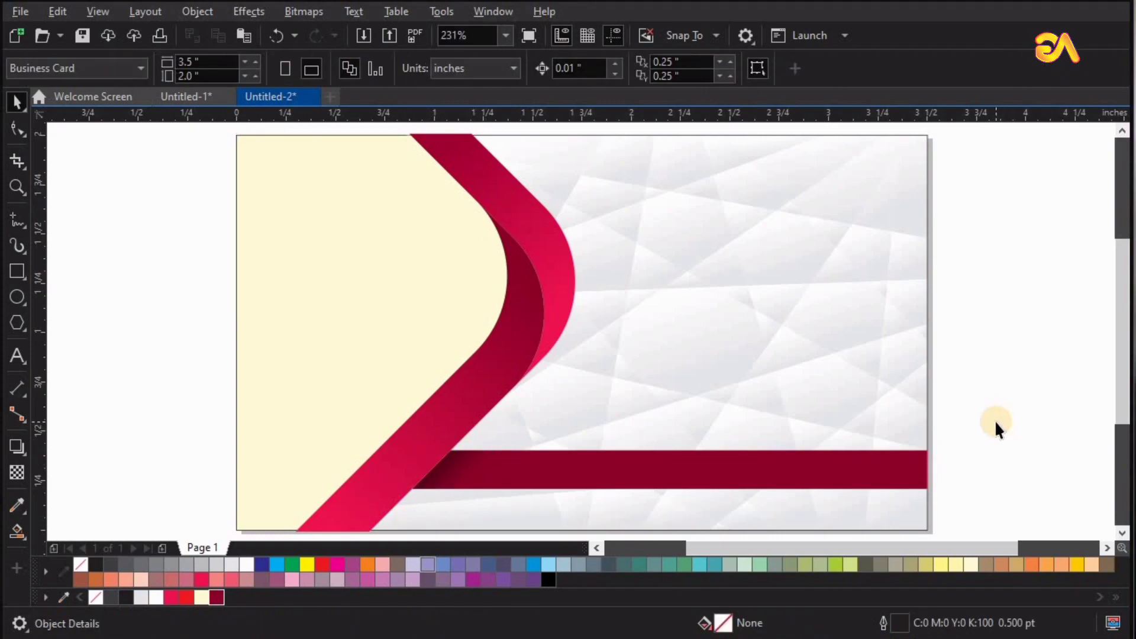
Step: Duplicate the reference card's textured side panel into the empty space right of the new card
{"action": "key", "text": "F4"}
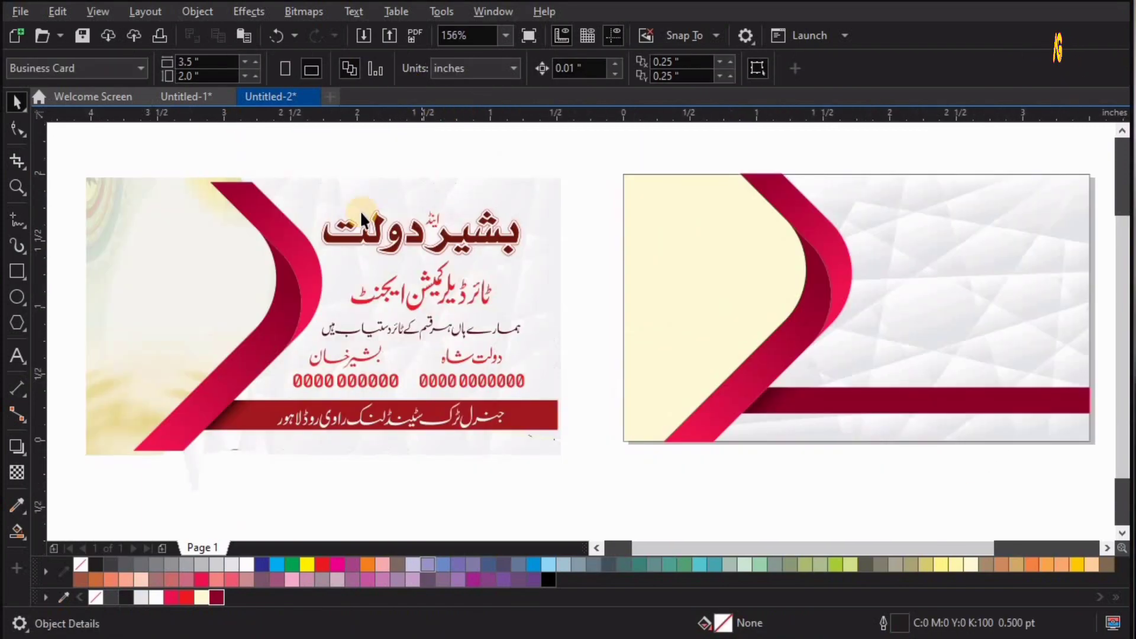
{"action": "left_click", "coordinate": [147, 276]}
{"action": "scroll", "coordinate": [155, 276], "scroll_direction": "down", "scroll_amount": 2}
{"action": "left_click_drag", "start_coordinate": [136, 267], "coordinate": [881, 293]}
{"action": "right_click", "coordinate": [880, 293]}
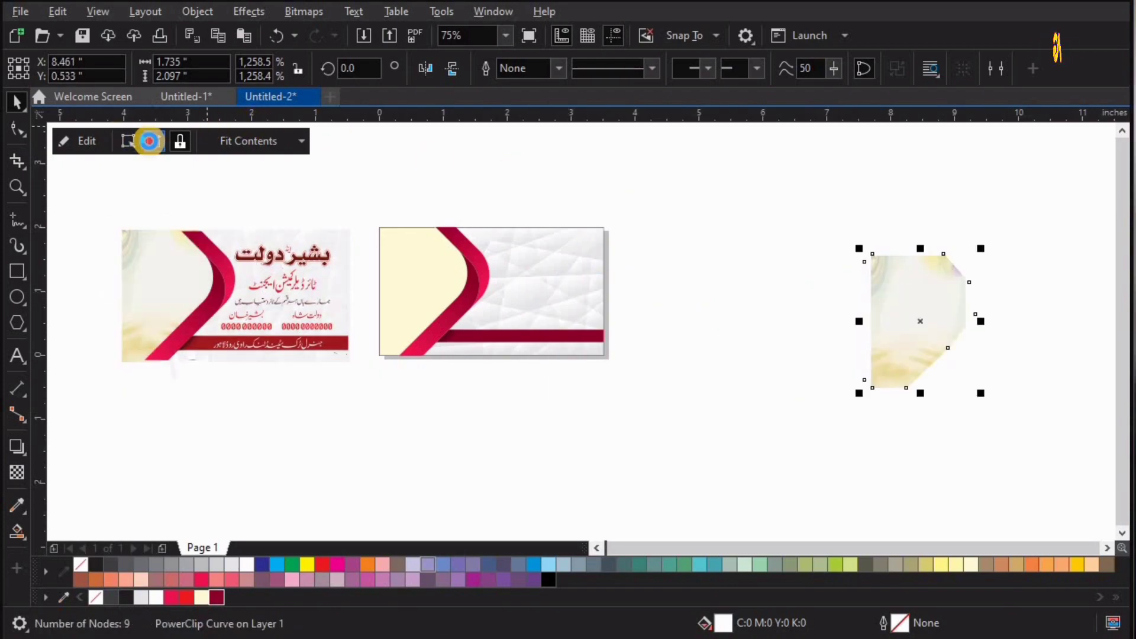
Step: Extract the bitmap from the duplicated panel and place it over the new card's cream side area
{"action": "left_click_drag", "start_coordinate": [923, 325], "coordinate": [438, 257]}
{"action": "key", "text": "z"}
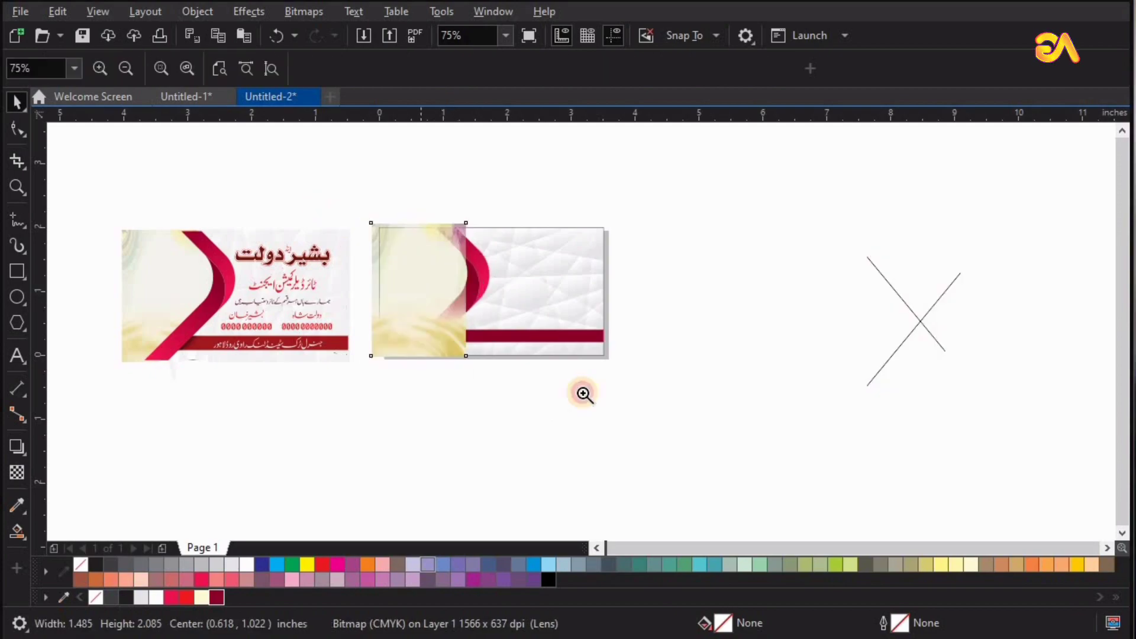
{"action": "left_click_drag", "start_coordinate": [318, 202], "coordinate": [609, 409]}
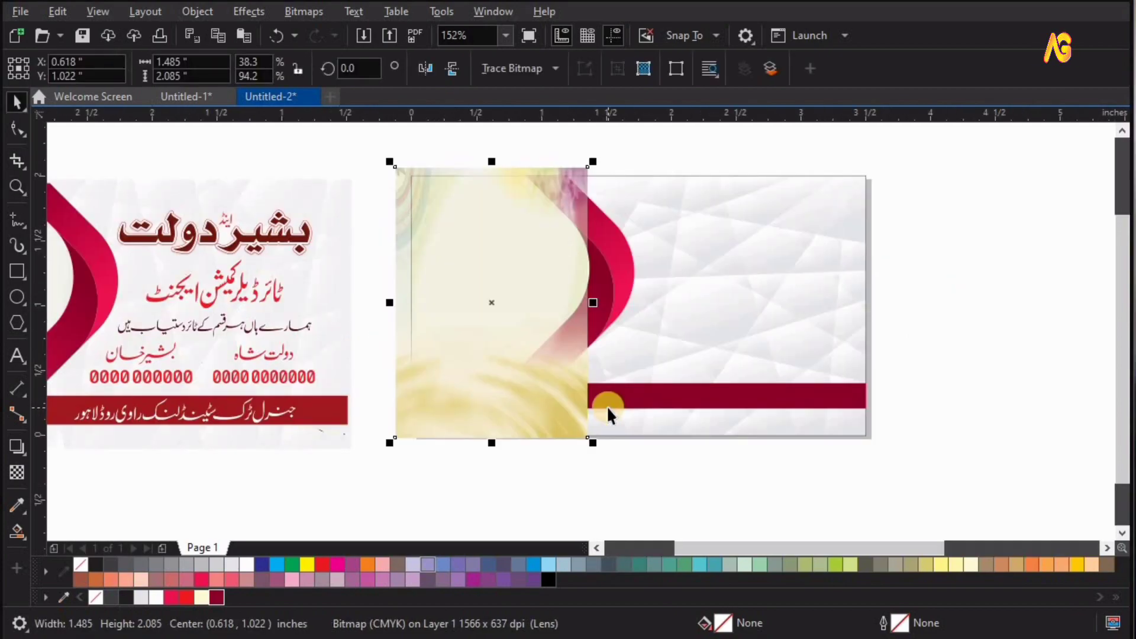
Step: Send the textured bitmap to the back and PowerClip it inside the cream side area
{"action": "key", "text": "shift+Page_Down"}
{"action": "left_click", "coordinate": [200, 13]}
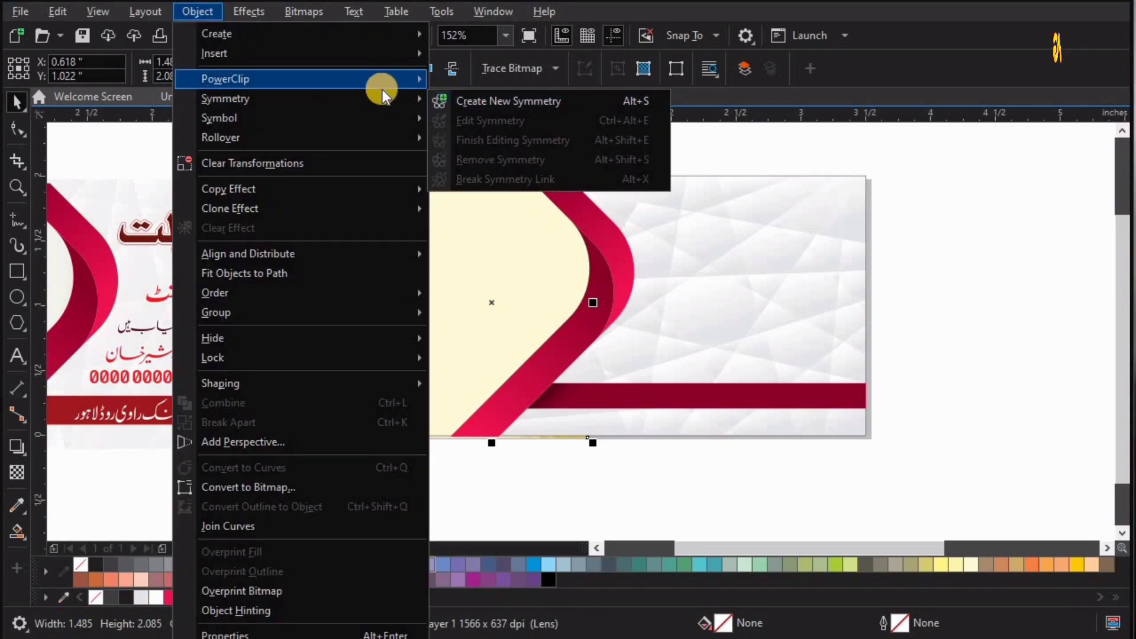
{"action": "mouse_move", "coordinate": [279, 78]}
{"action": "left_click", "coordinate": [456, 82]}
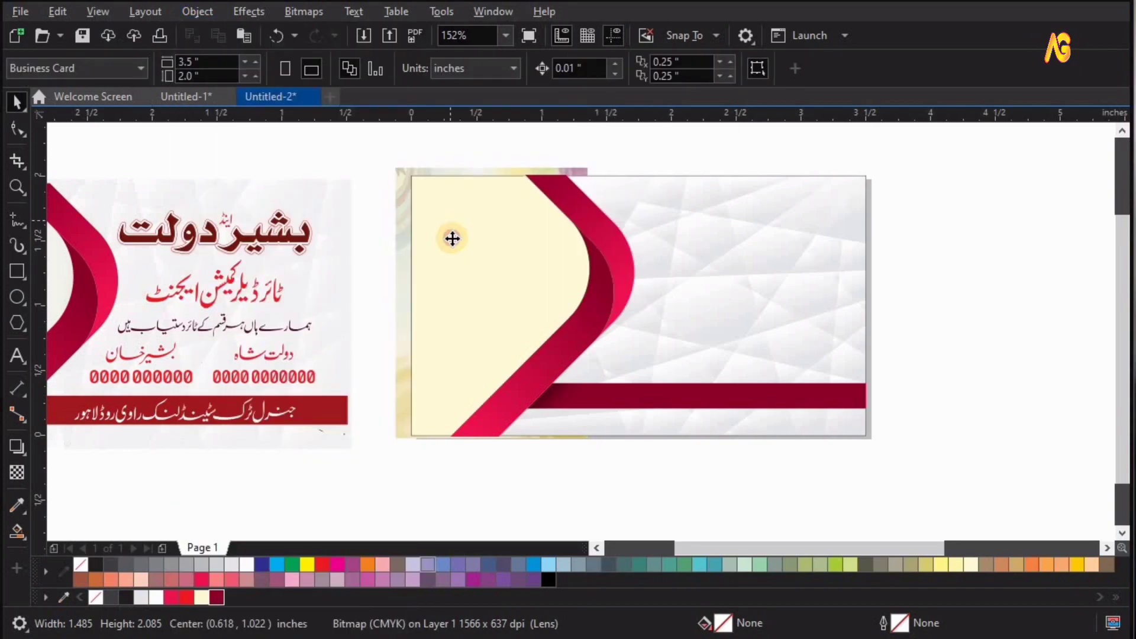
{"action": "left_click", "coordinate": [451, 254]}
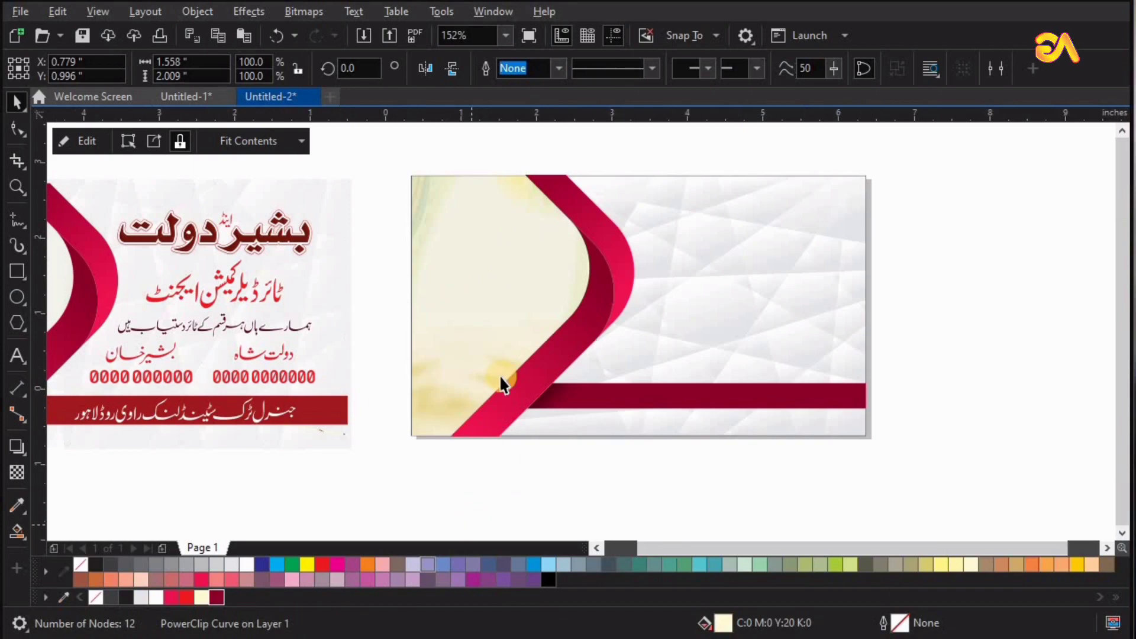
Step: Delete the leftover empty clipping frame to the right of the card
{"action": "scroll", "coordinate": [499, 385], "scroll_direction": "down", "scroll_amount": 2}
{"action": "left_click", "coordinate": [1024, 344]}
{"action": "key", "text": "Delete"}
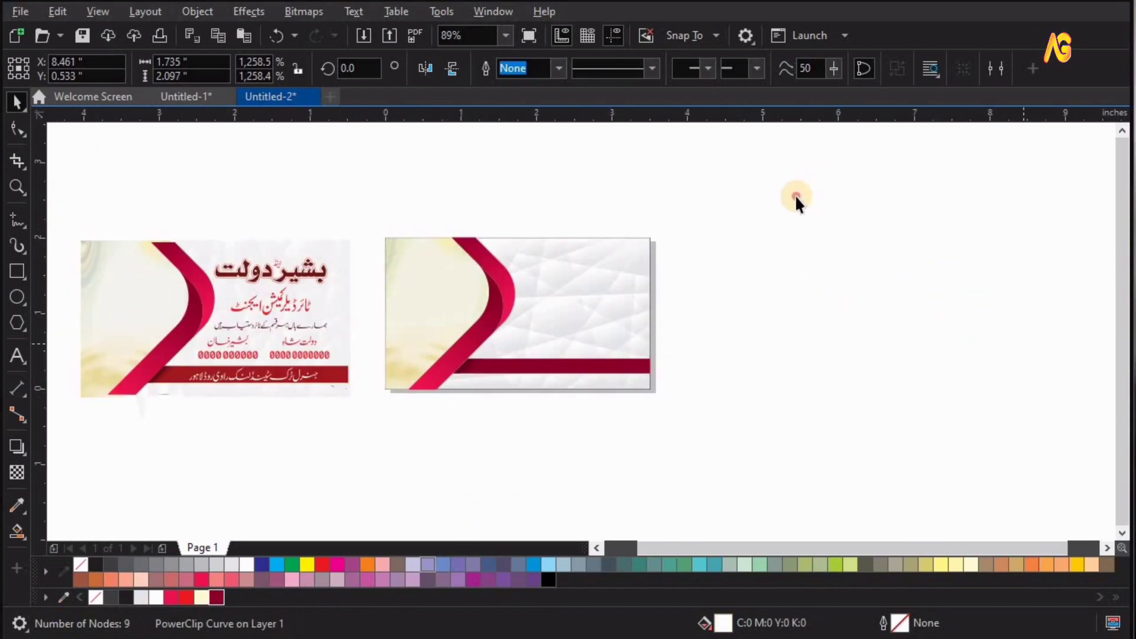
Step: Select all the recreated artwork on the business card page and delete it
{"action": "left_click", "coordinate": [380, 426]}
{"action": "left_click_drag", "start_coordinate": [378, 424], "coordinate": [373, 427]}
{"action": "key", "text": "Delete"}
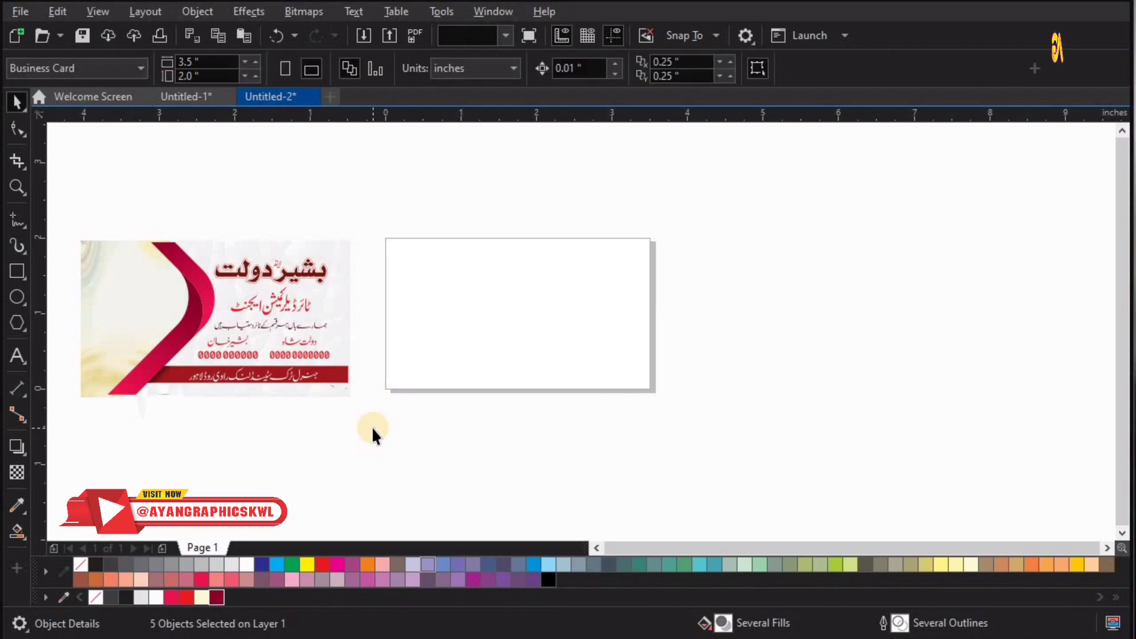
Step: Switch to InPage and set the kashida option of the Urdu names line to K-None
{"action": "key", "text": "F4"}
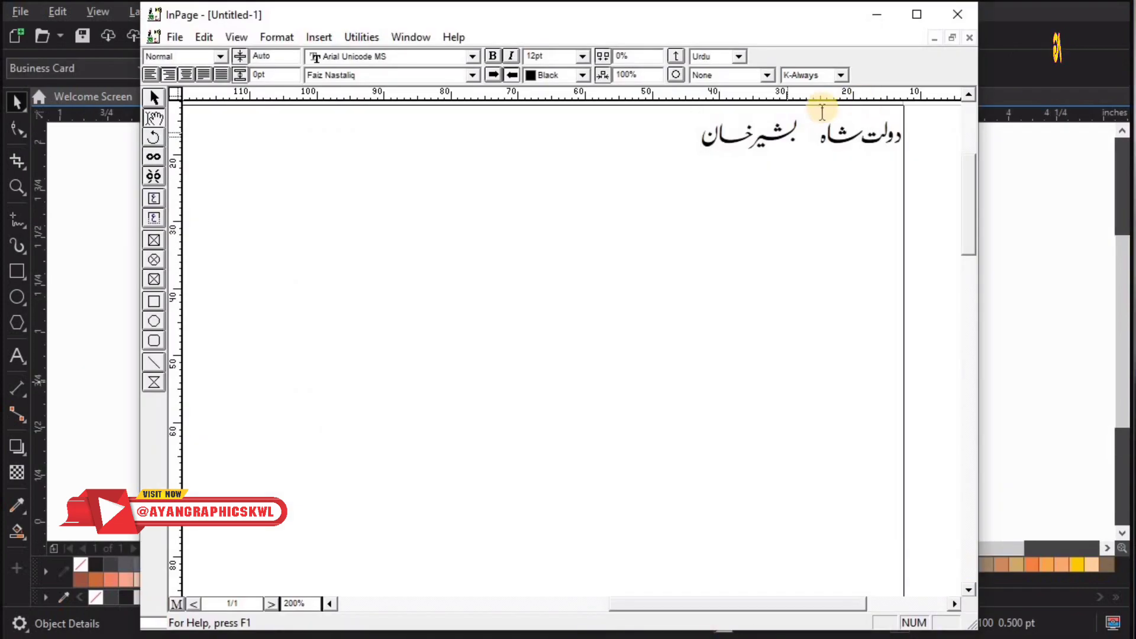
{"action": "left_click_drag", "start_coordinate": [833, 147], "coordinate": [692, 101]}
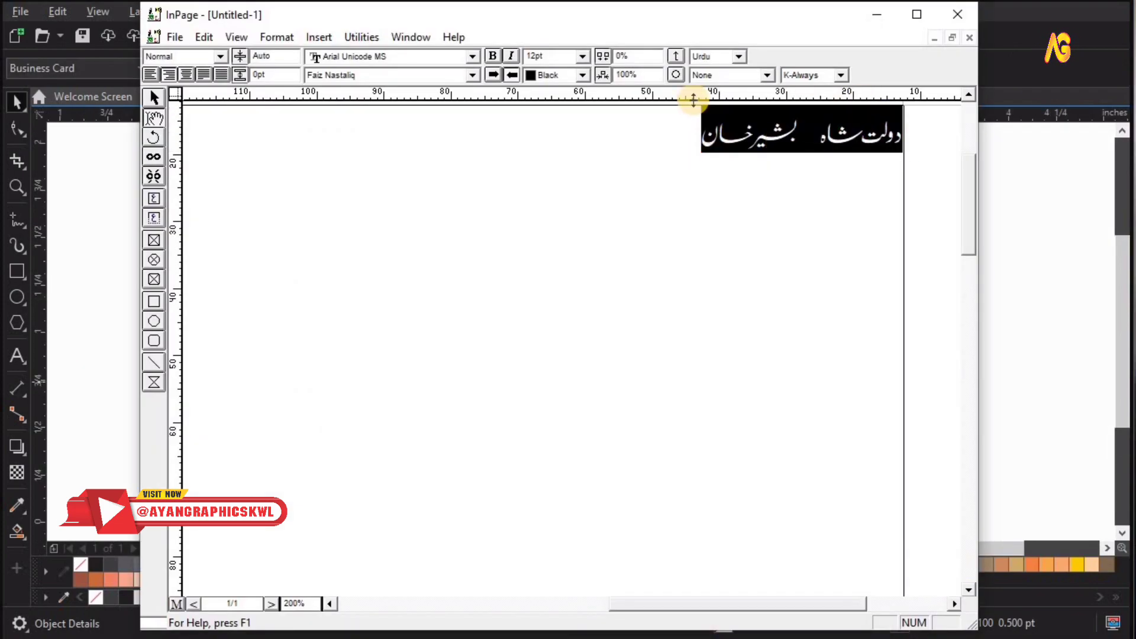
{"action": "left_click", "coordinate": [841, 75]}
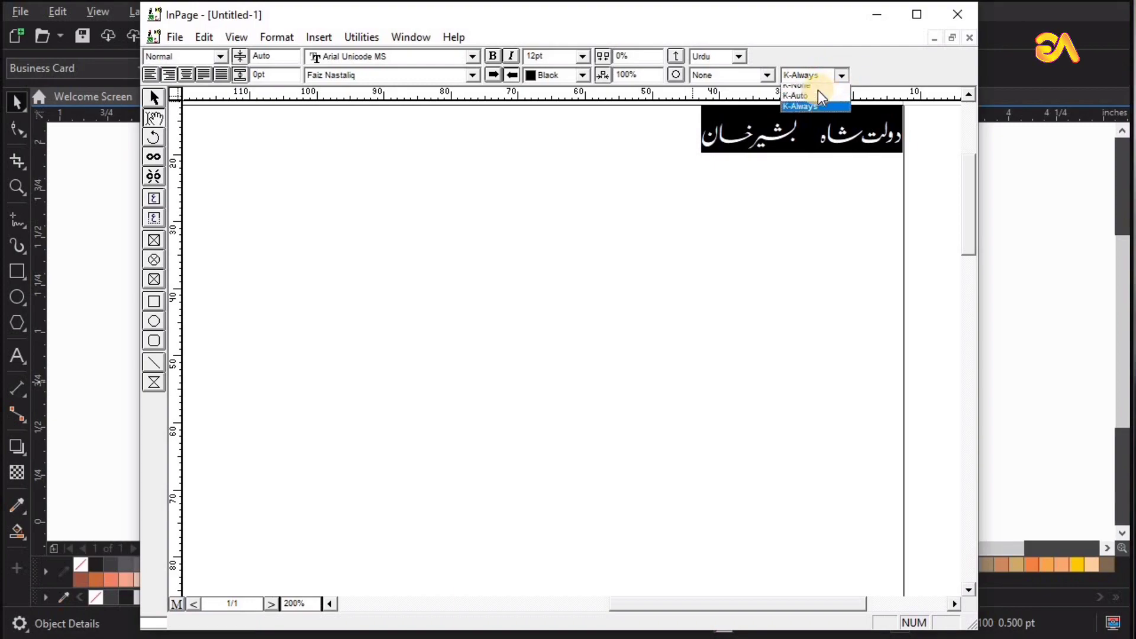
{"action": "left_click", "coordinate": [798, 94]}
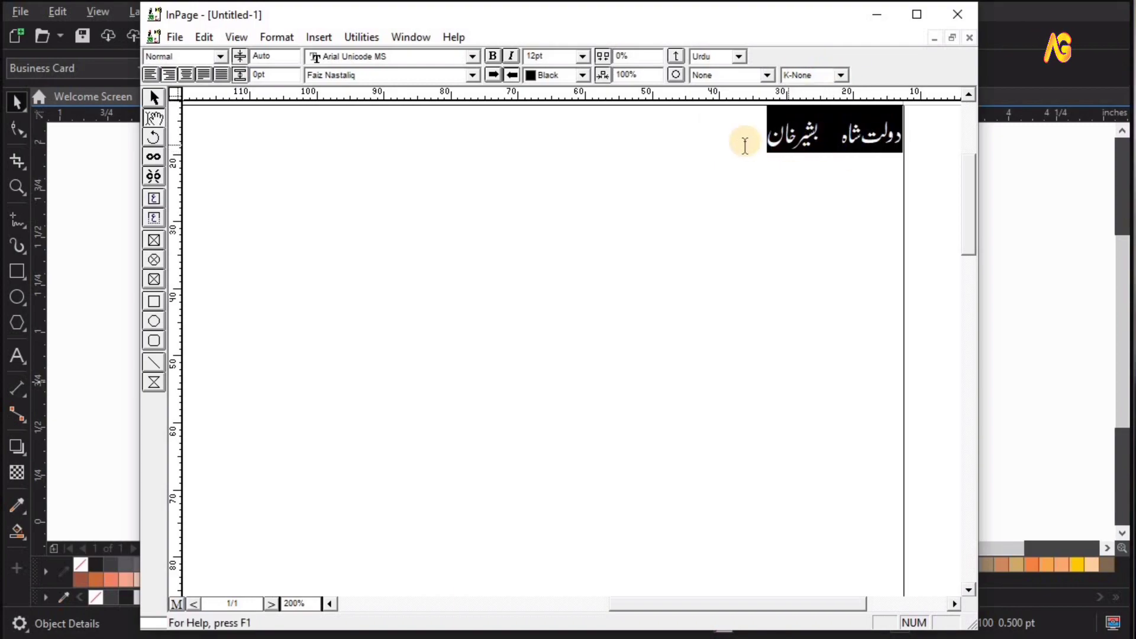
Step: Set the font of the selected Urdu names line to Wajid
{"action": "left_click", "coordinate": [473, 78]}
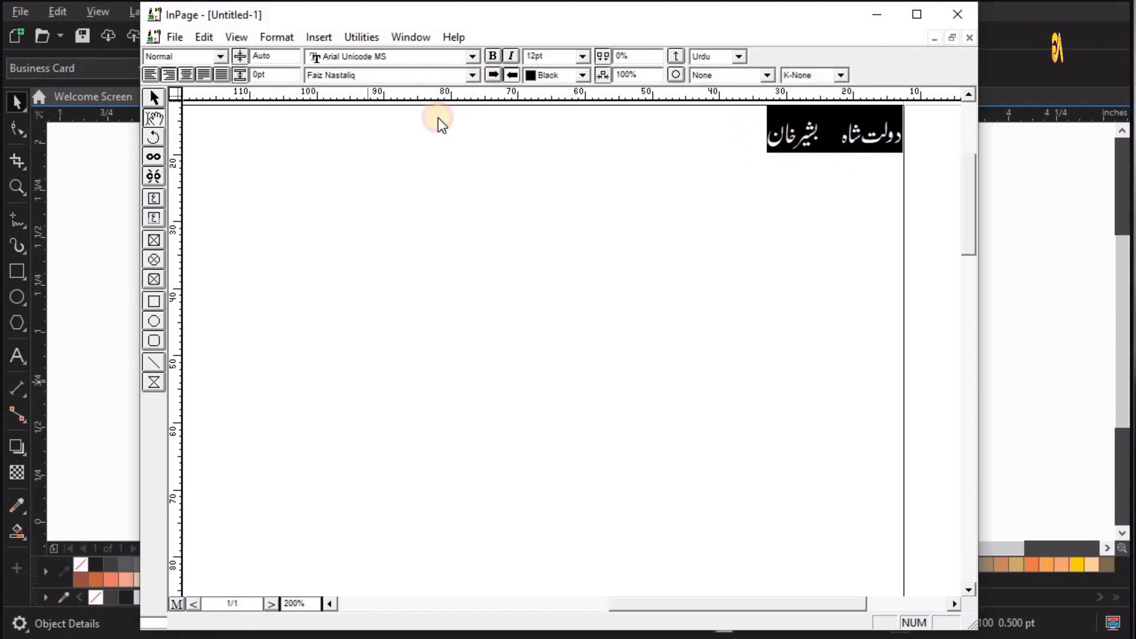
{"action": "scroll", "coordinate": [631, 114], "scroll_direction": "down", "scroll_amount": 1}
{"action": "scroll", "coordinate": [651, 113], "scroll_direction": "up", "scroll_amount": 10}
{"action": "left_click_drag", "start_coordinate": [651, 114], "coordinate": [660, 155]}
{"action": "scroll", "coordinate": [330, 114], "scroll_direction": "up", "scroll_amount": 3}
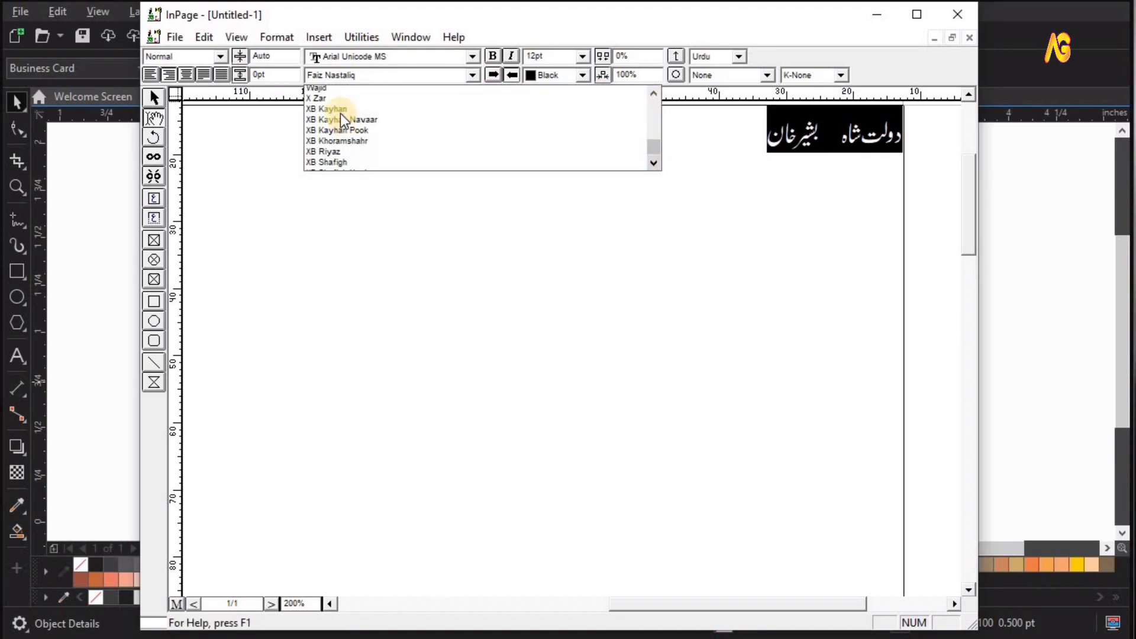
{"action": "left_click", "coordinate": [330, 112]}
{"action": "left_click", "coordinate": [731, 148]}
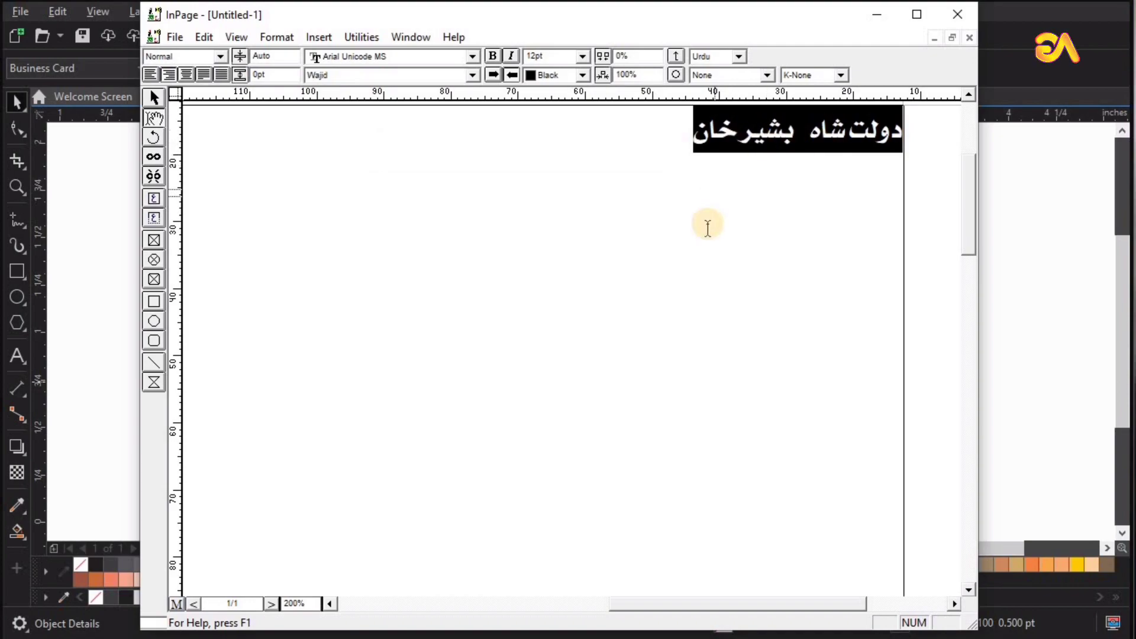
Step: Select the text frame containing the Urdu names and copy it
{"action": "left_click", "coordinate": [235, 168]}
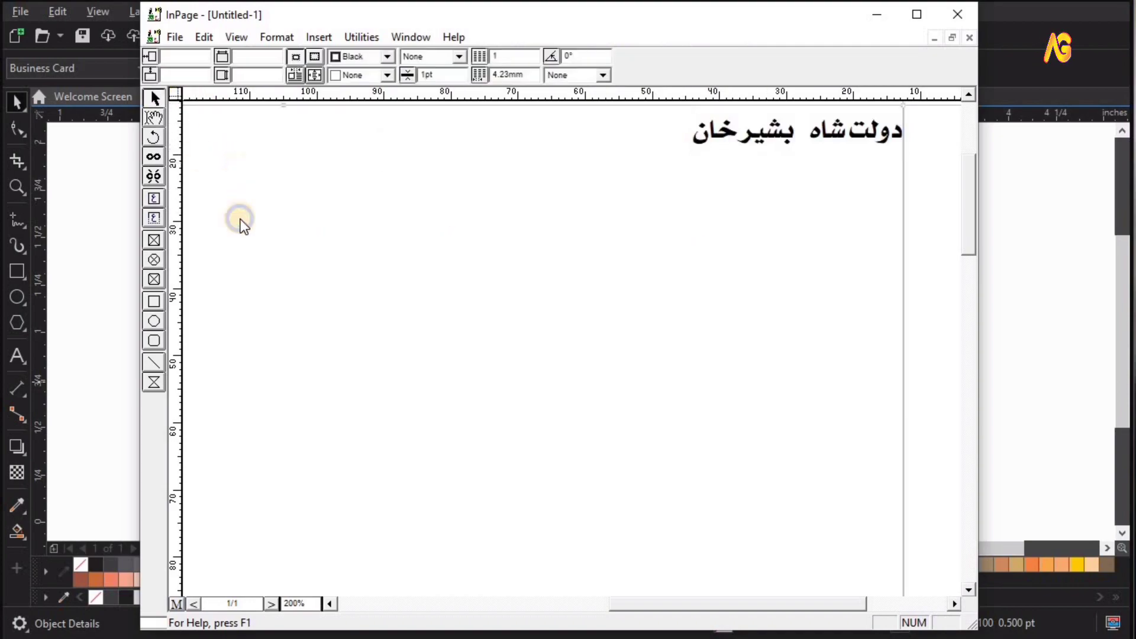
{"action": "right_click", "coordinate": [237, 168]}
{"action": "left_click", "coordinate": [302, 239]}
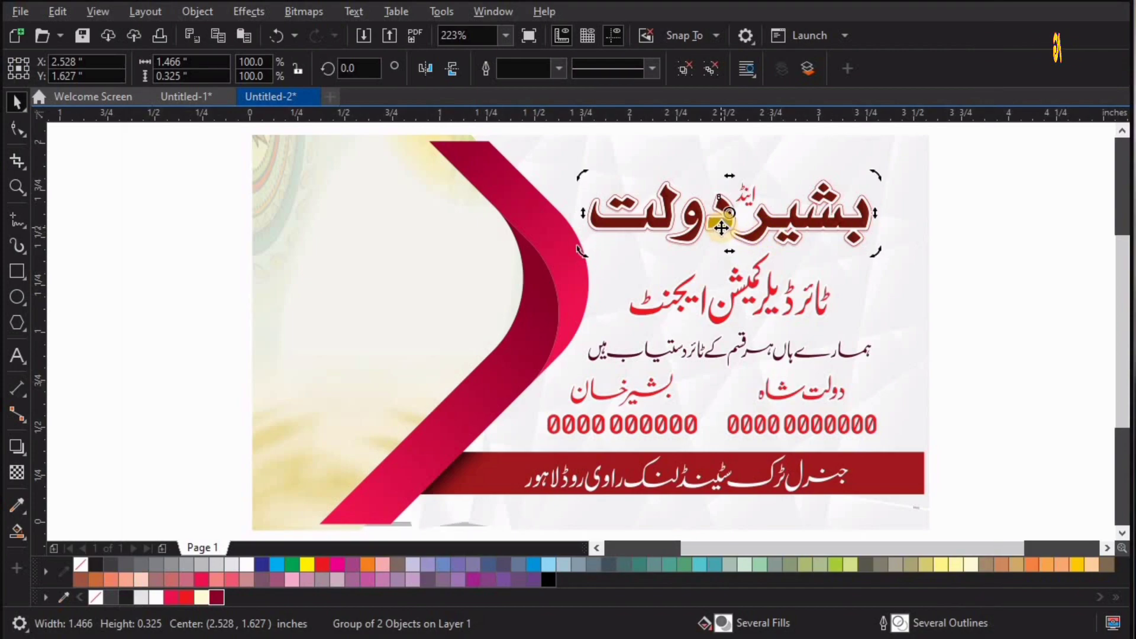
Step: Switch to CorelDRAW and duplicate the card's outlined Urdu title group into the empty space right of the card
{"action": "scroll", "coordinate": [720, 225], "scroll_direction": "down", "scroll_amount": 3}
{"action": "key", "text": "space"}
{"action": "left_click_drag", "start_coordinate": [773, 223], "coordinate": [967, 230]}
{"action": "right_click", "coordinate": [967, 230]}
{"action": "key", "text": "space"}
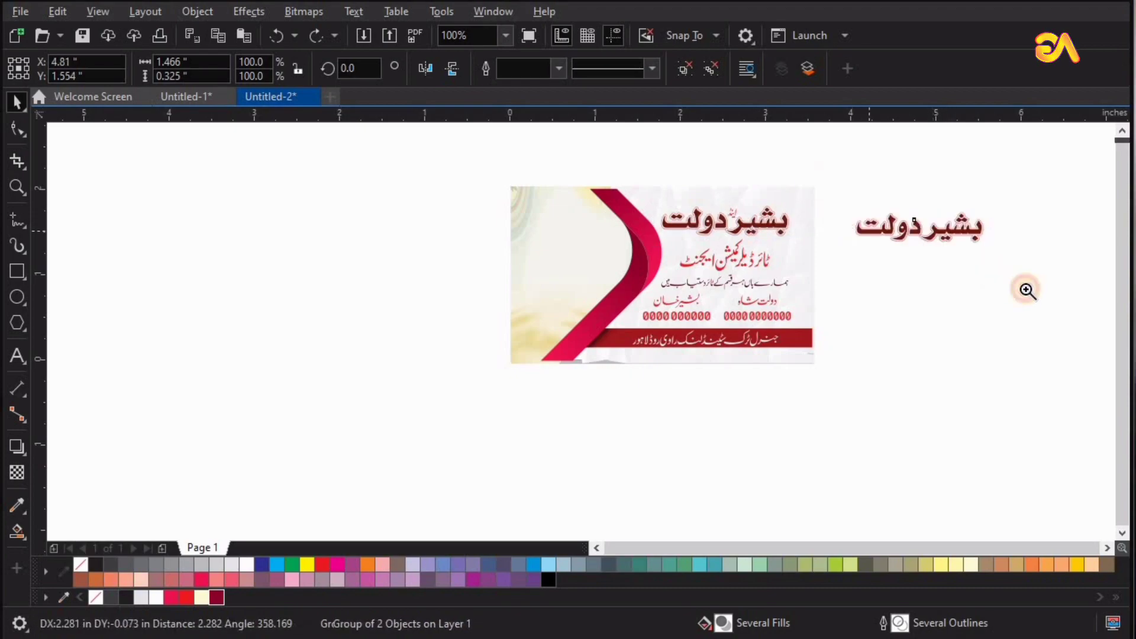
Step: Ungroup the duplicated title and move its dark red bevelled lettering down and away from the lettering behind it
{"action": "left_click_drag", "start_coordinate": [1026, 289], "coordinate": [819, 184]}
{"action": "key", "text": "space"}
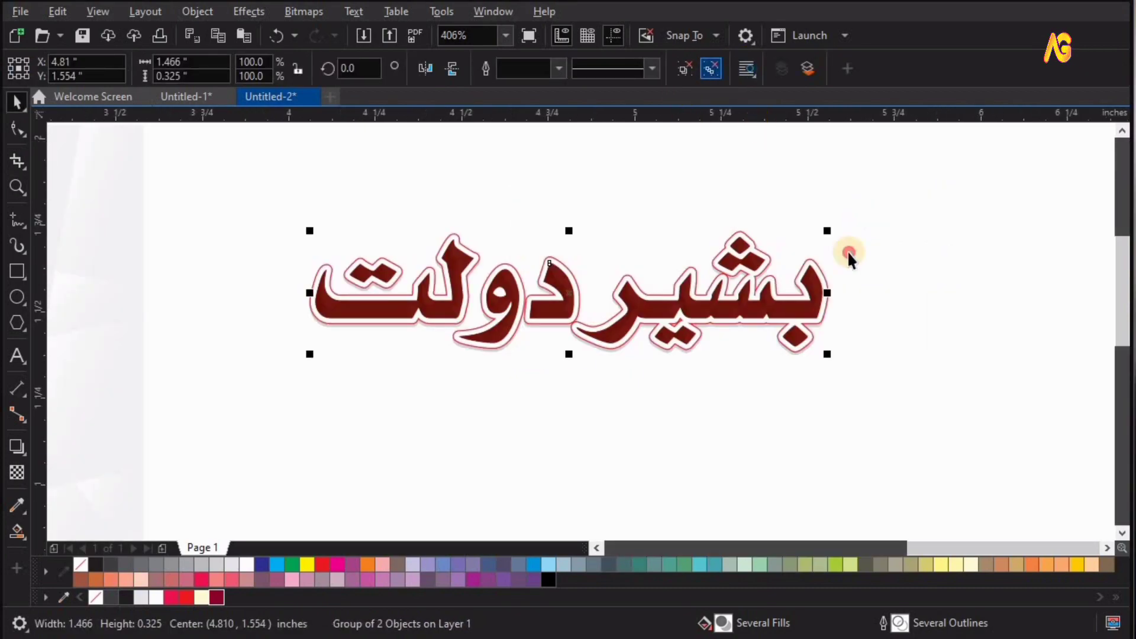
{"action": "key", "text": "ctrl+u"}
{"action": "left_click", "coordinate": [848, 252]}
{"action": "left_click_drag", "start_coordinate": [791, 332], "coordinate": [997, 440]}
Step: Move the red lettering off its gray shadow, and delete the gray shadow and the dark red bevelled lettering
{"action": "key", "text": "space"}
{"action": "left_click_drag", "start_coordinate": [286, 213], "coordinate": [1106, 516]}
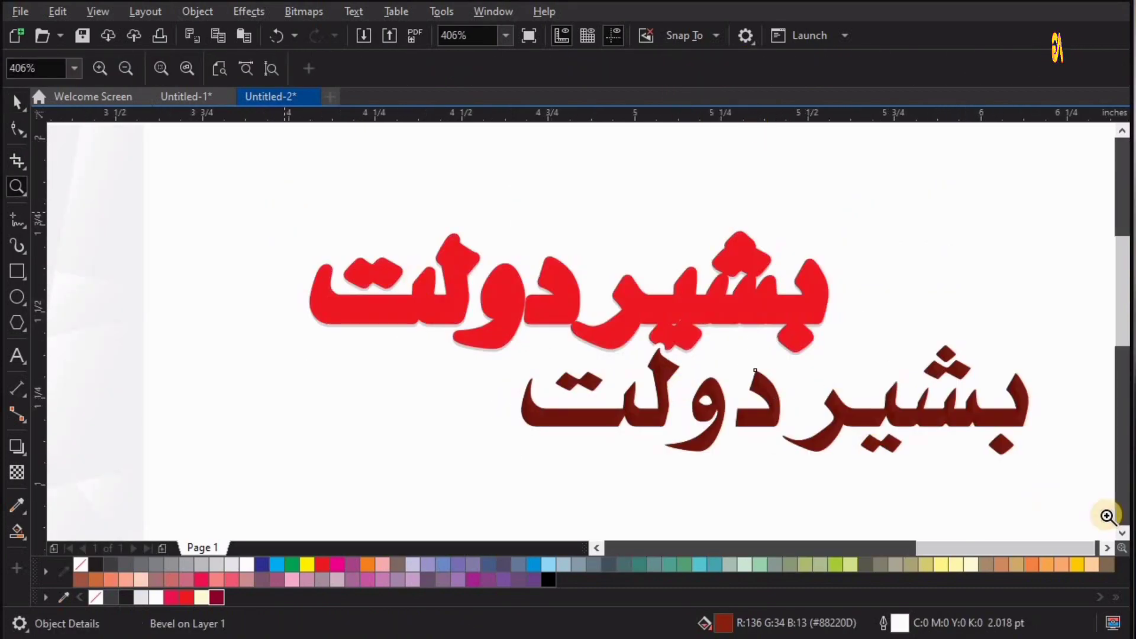
{"action": "key", "text": "space"}
{"action": "left_click_drag", "start_coordinate": [608, 272], "coordinate": [407, 395]}
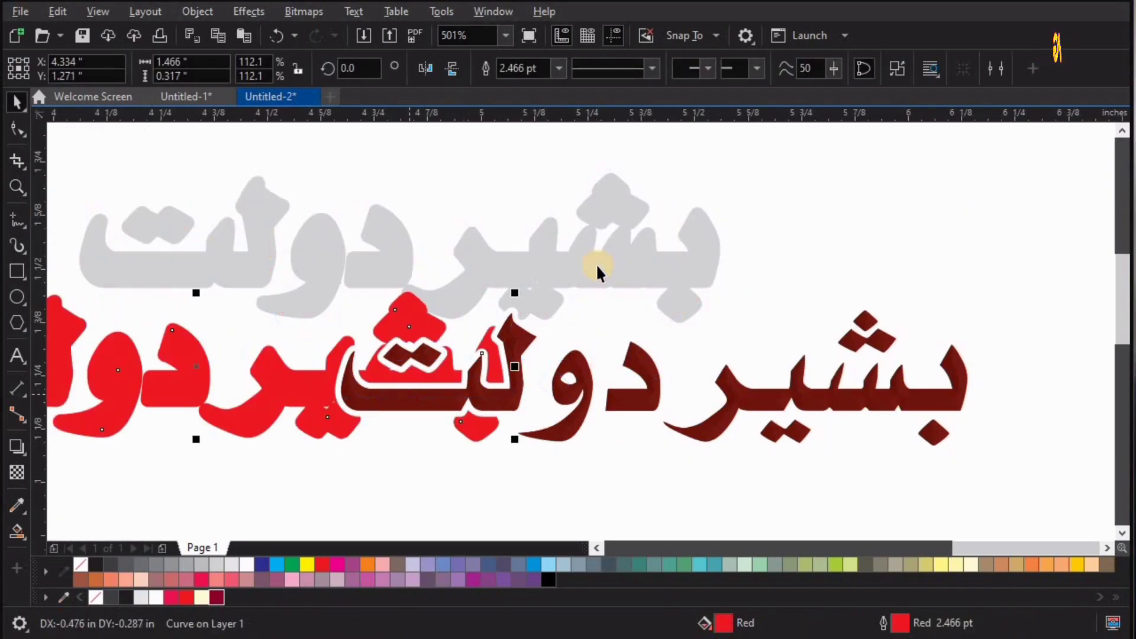
{"action": "left_click", "coordinate": [636, 264]}
{"action": "key", "text": "Delete"}
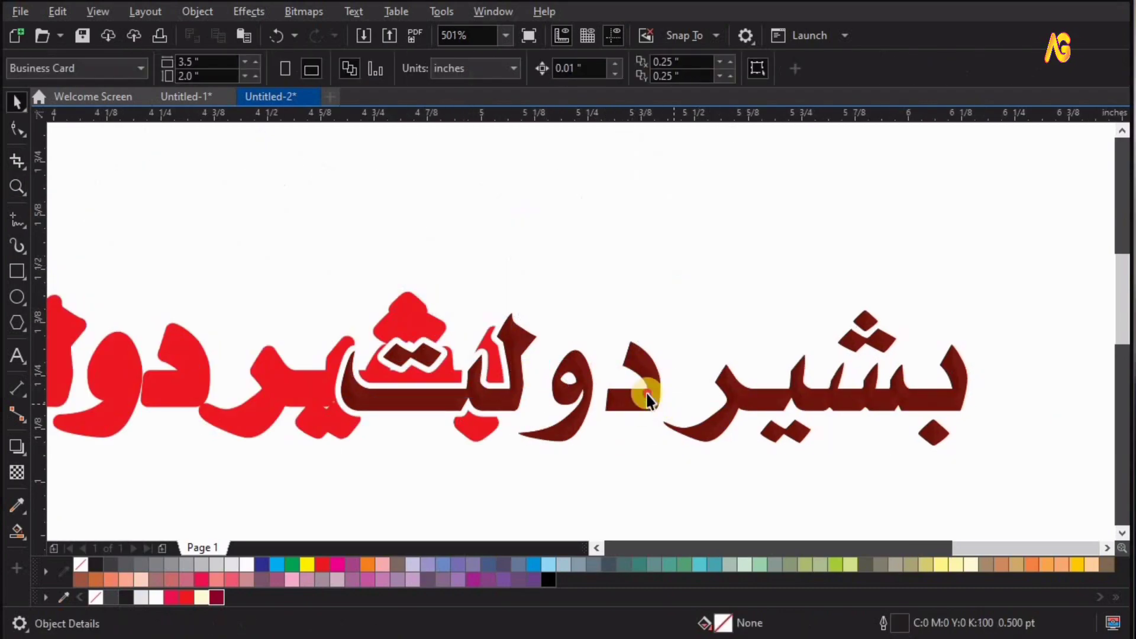
{"action": "left_click_drag", "start_coordinate": [635, 404], "coordinate": [777, 313]}
{"action": "key", "text": "Delete"}
Step: Move the red lettering into clear space, with its outline removed and a cyan C100 M0 Y0 K0 fill
{"action": "left_click_drag", "start_coordinate": [399, 387], "coordinate": [845, 283]}
{"action": "left_click", "coordinate": [585, 269]}
{"action": "left_click", "coordinate": [576, 261]}
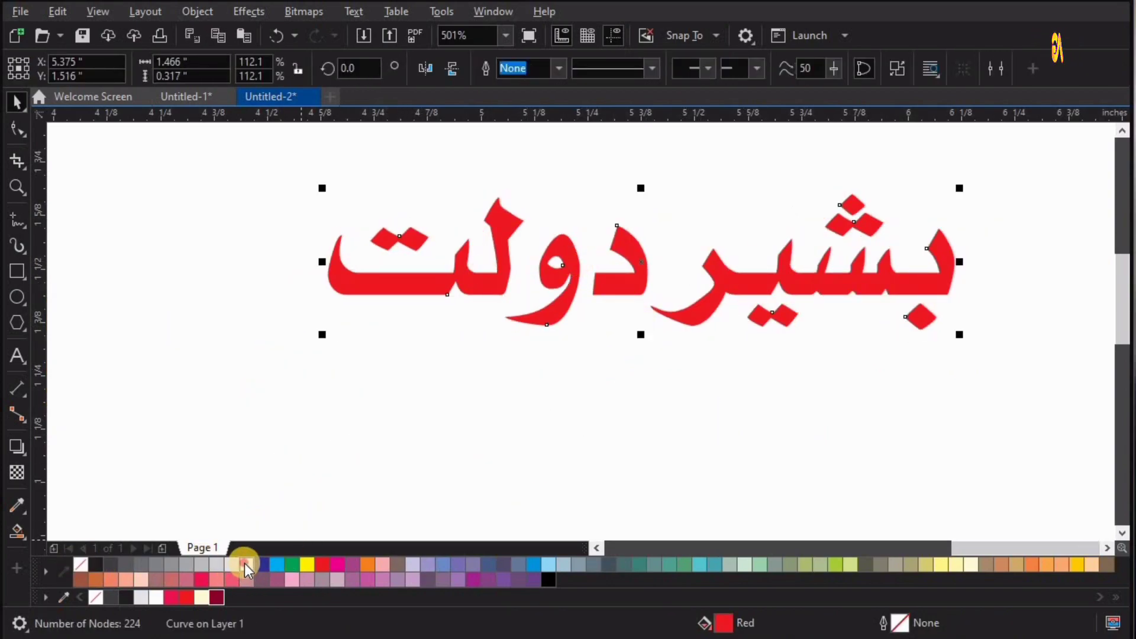
{"action": "left_click", "coordinate": [277, 563]}
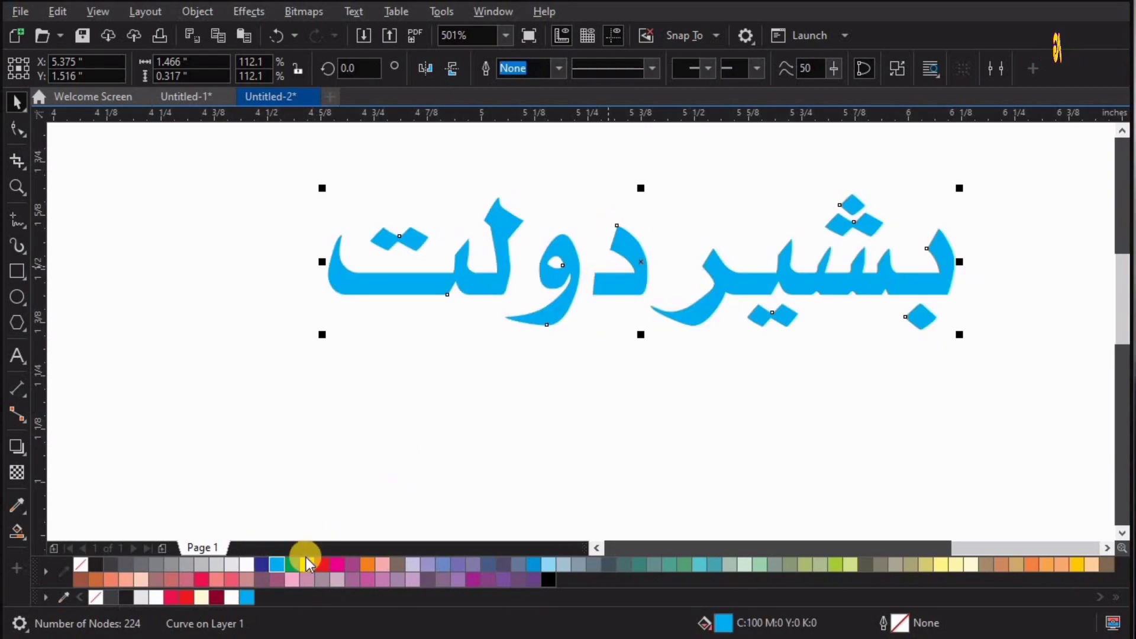
Step: Fill the cyan Urdu lettering with red C0 M100 Y100 K0 and give it a white 1.5 pt outline
{"action": "left_click", "coordinate": [325, 565]}
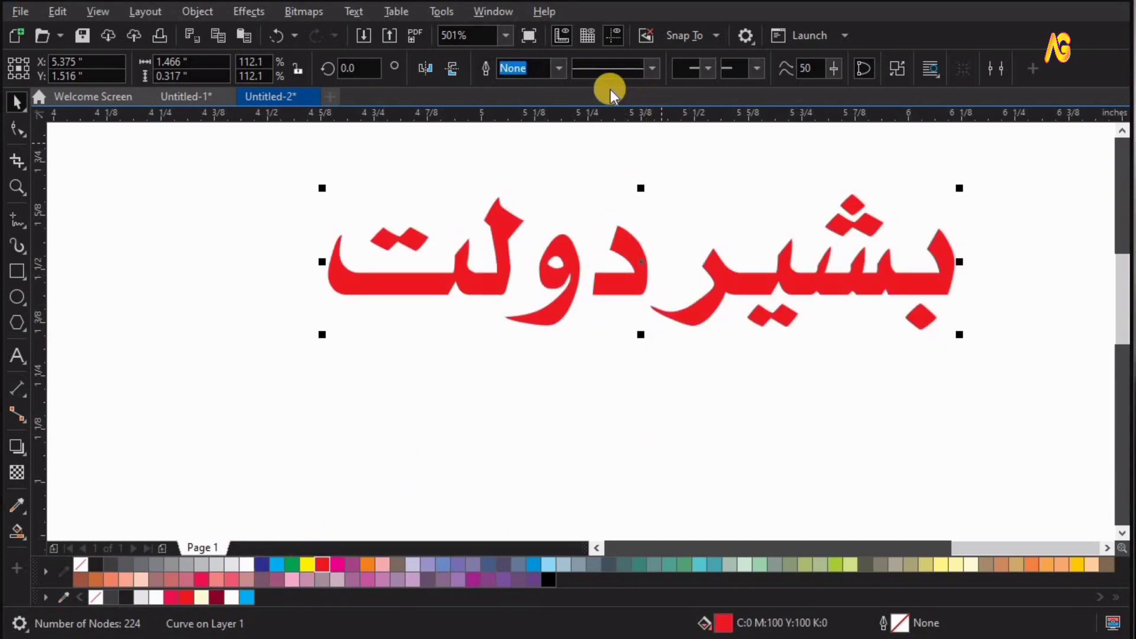
{"action": "left_click", "coordinate": [558, 68]}
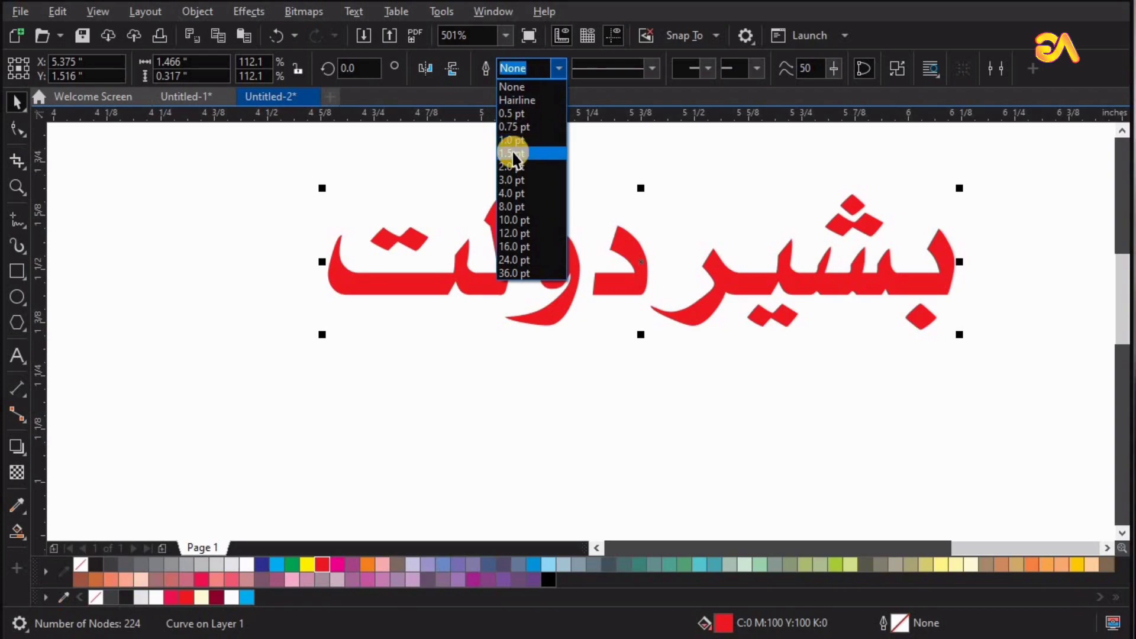
{"action": "left_click", "coordinate": [521, 152]}
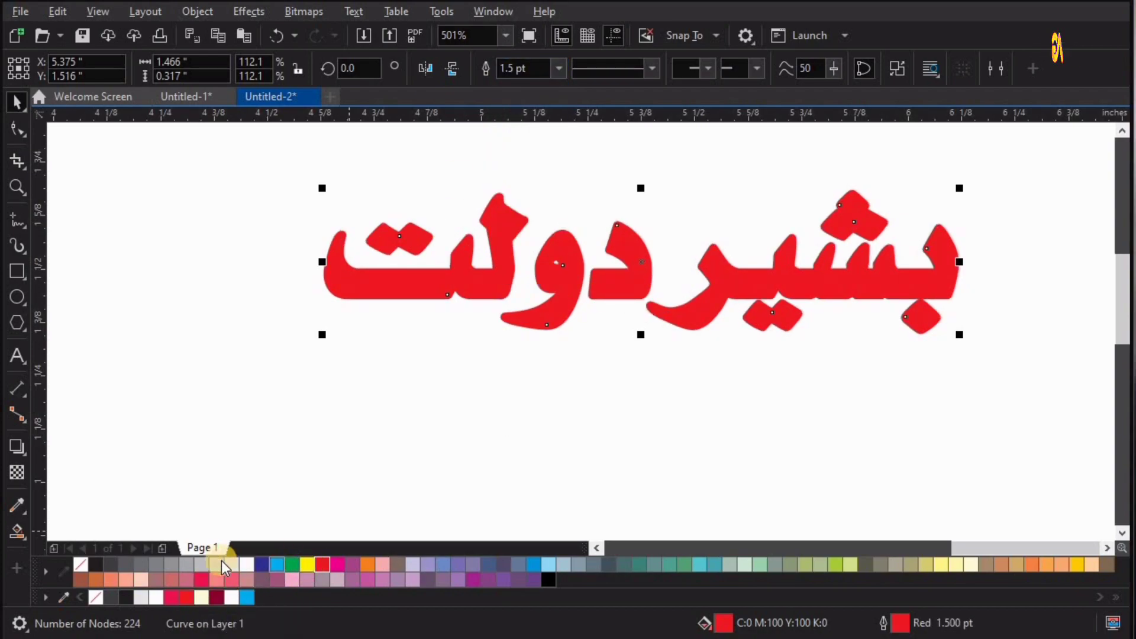
{"action": "right_click", "coordinate": [96, 566]}
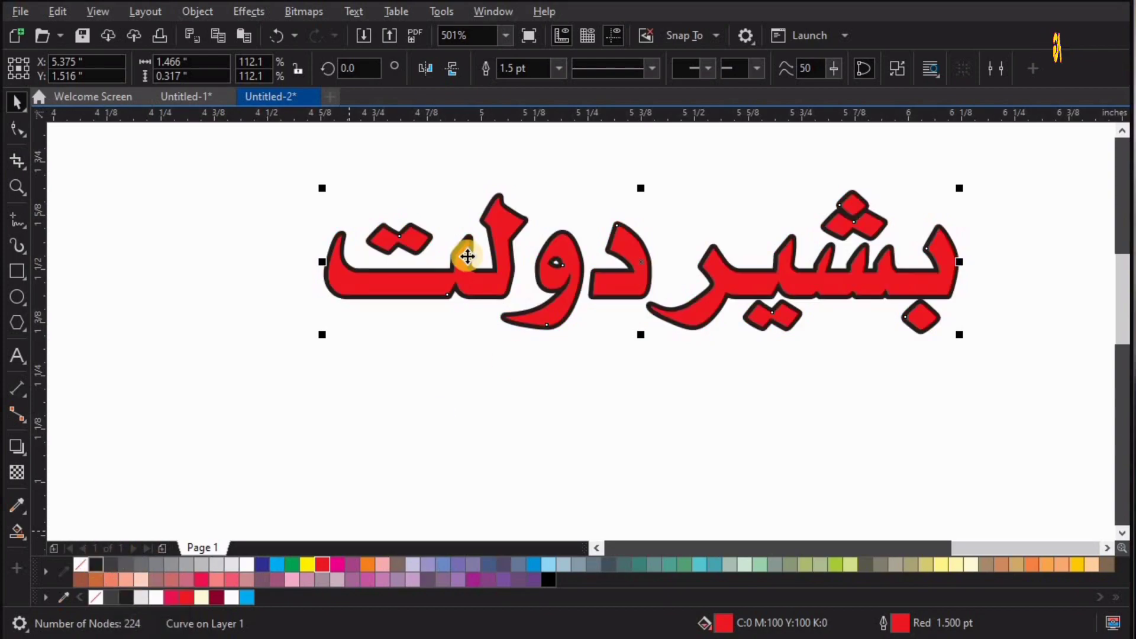
{"action": "right_click", "coordinate": [247, 565]}
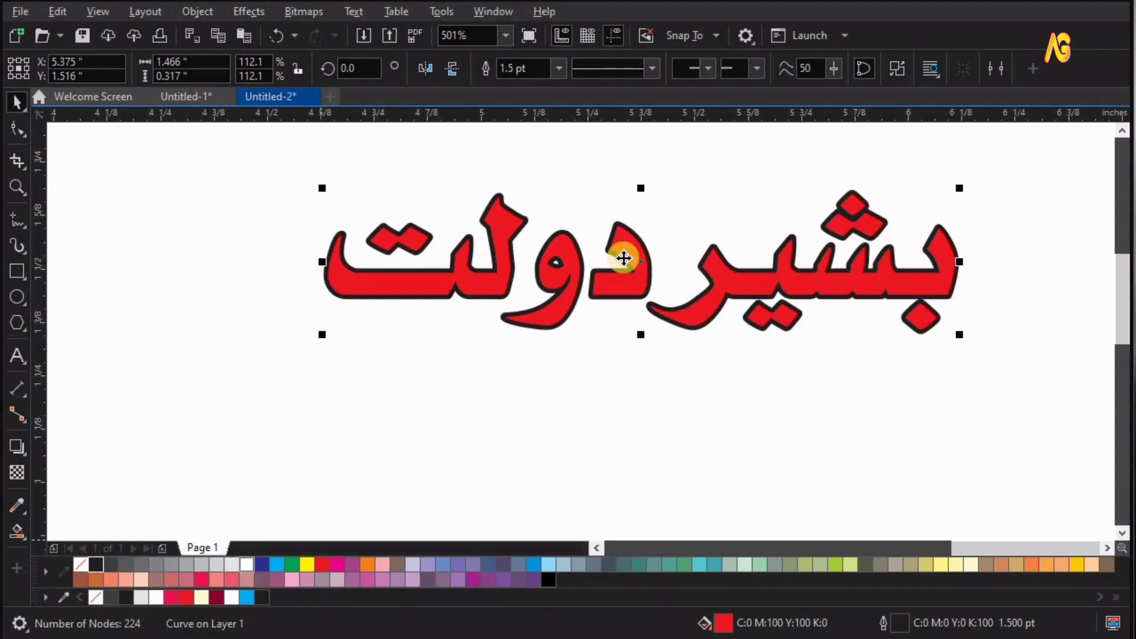
Step: Duplicate the red lettering slightly offset, with fill and outline in dark red C0 M100 Y60 K50 and a 2.3 pt outline width
{"action": "left_click_drag", "start_coordinate": [568, 262], "coordinate": [576, 269]}
{"action": "right_click", "coordinate": [576, 270]}
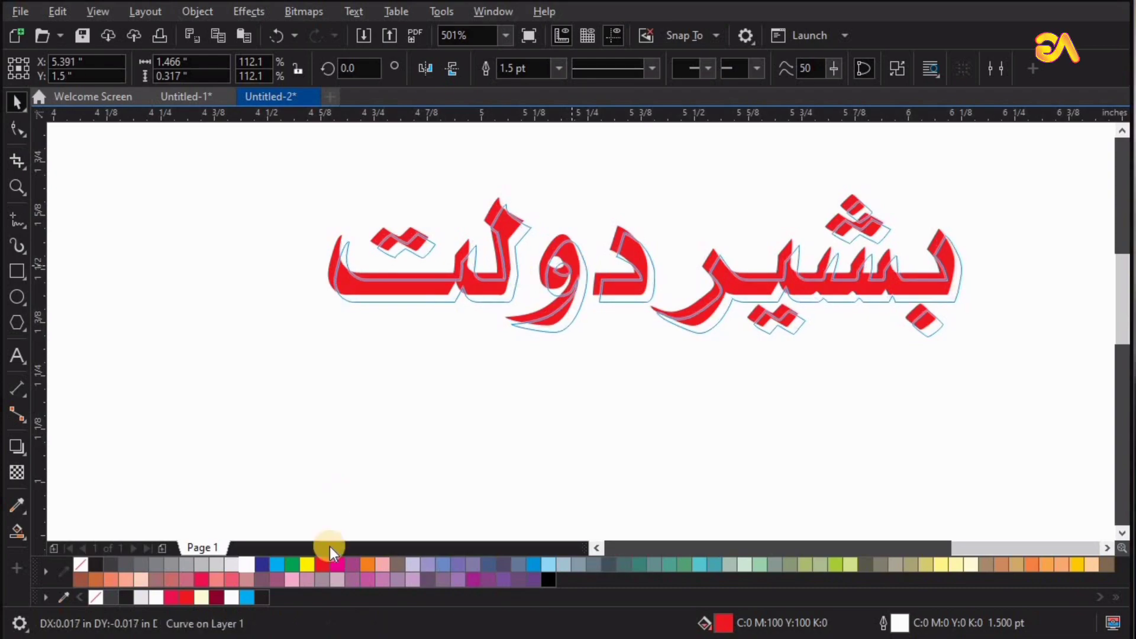
{"action": "left_click", "coordinate": [215, 598]}
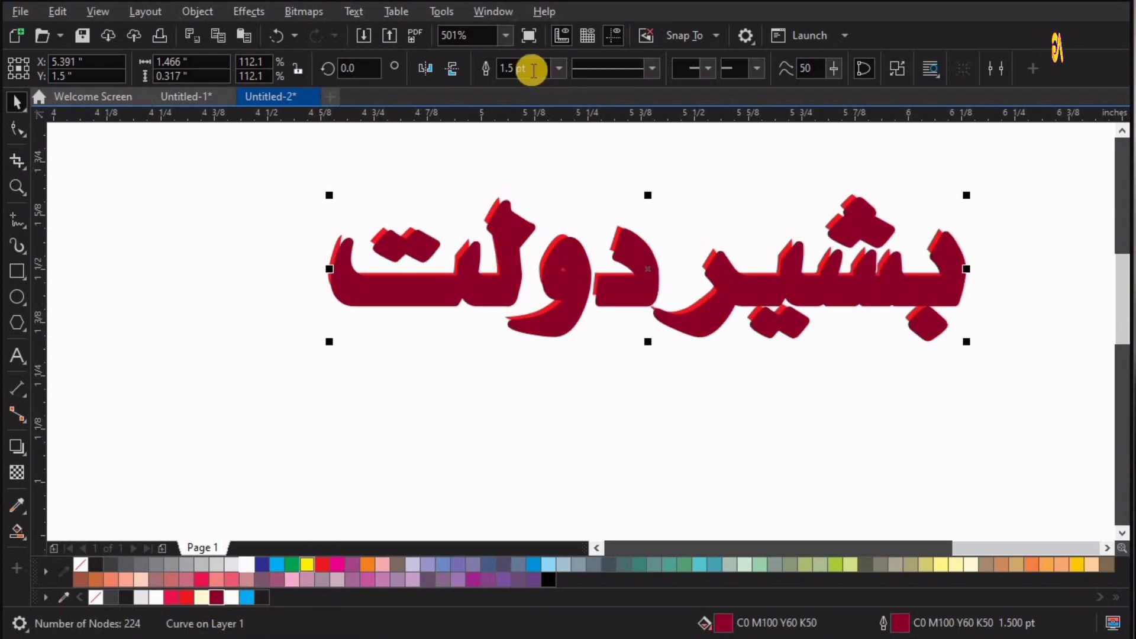
{"action": "type", "text": "2"}
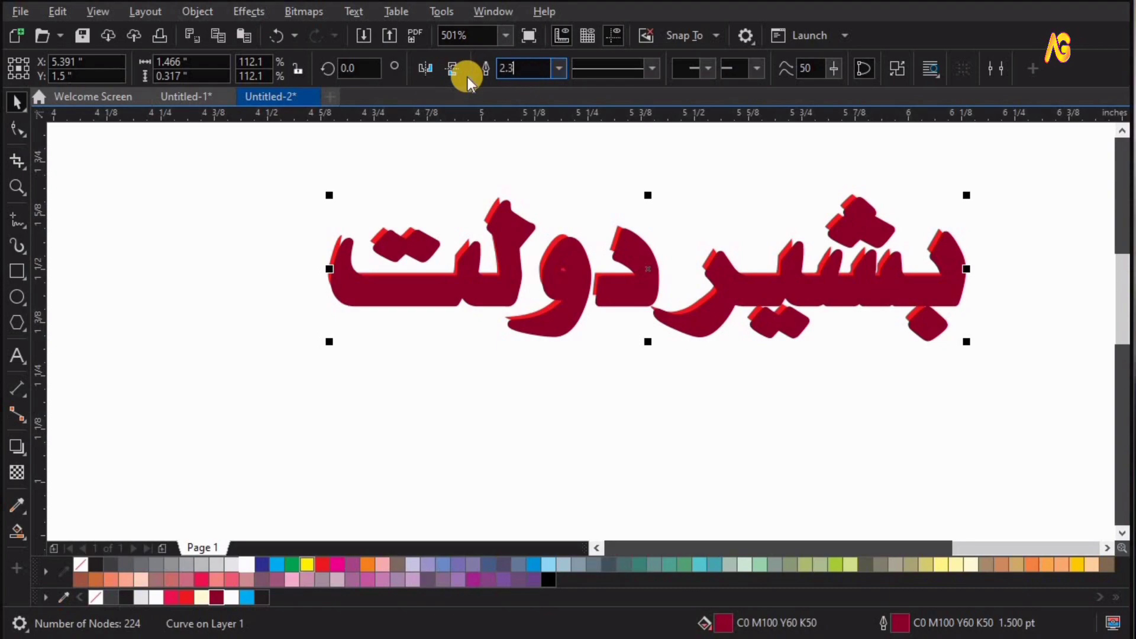
{"action": "type", "text": ".3"}
{"action": "key", "text": "Return"}
Step: Move the dark red copy down off the red lettering, and bring the red lettering forward one level
{"action": "left_click", "coordinate": [499, 223]}
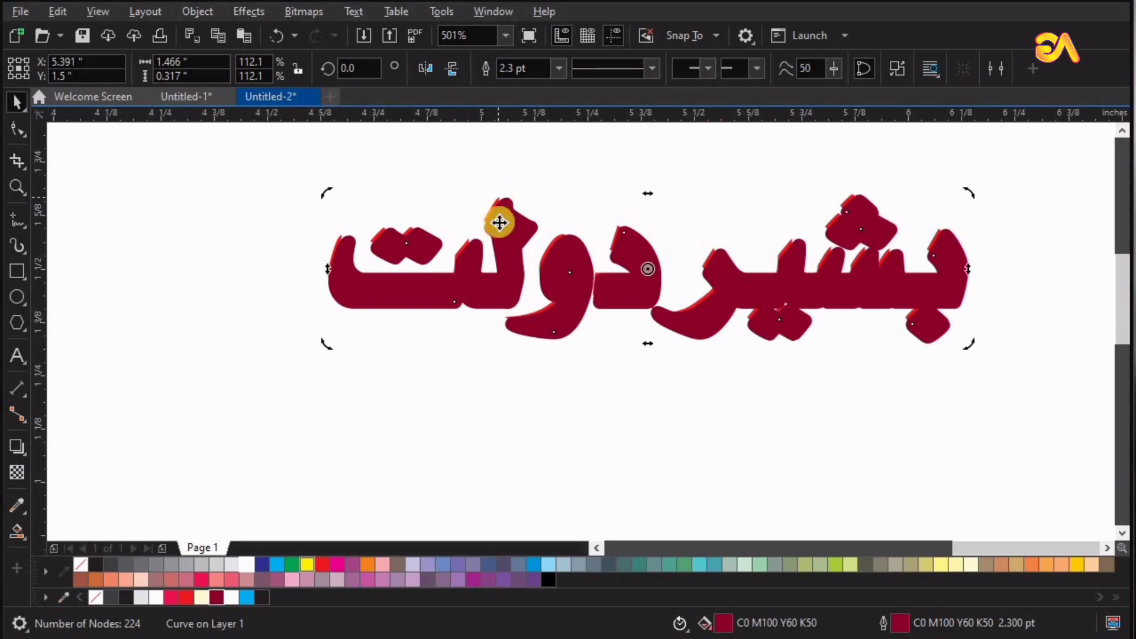
{"action": "left_click_drag", "start_coordinate": [506, 257], "coordinate": [503, 280]}
{"action": "left_click", "coordinate": [498, 204]}
{"action": "right_click", "coordinate": [498, 204]}
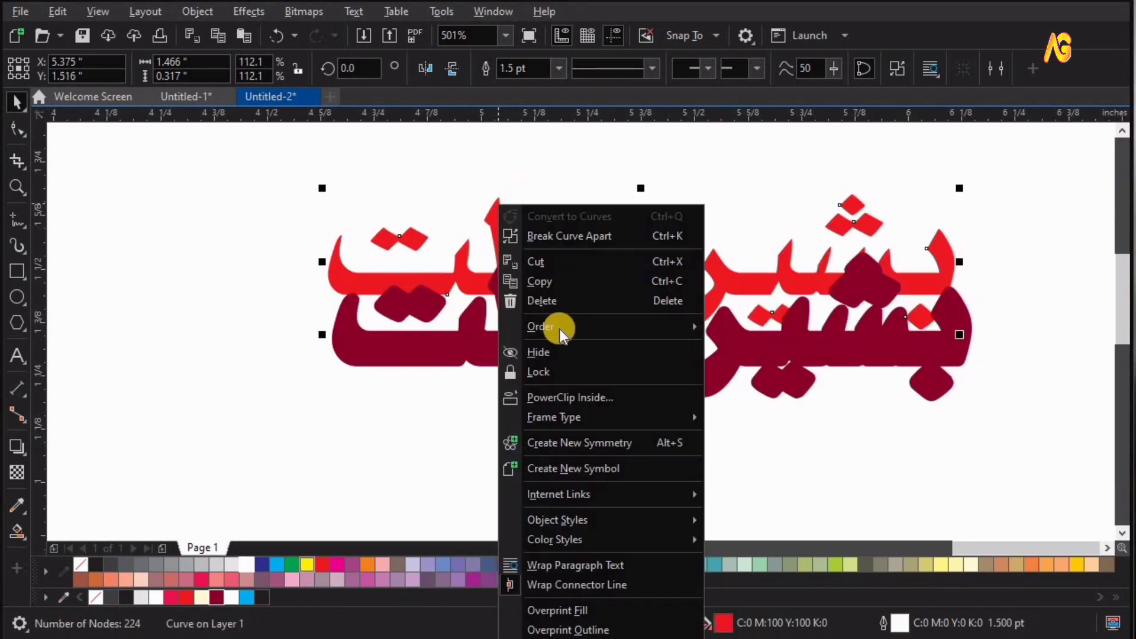
{"action": "mouse_move", "coordinate": [545, 329]}
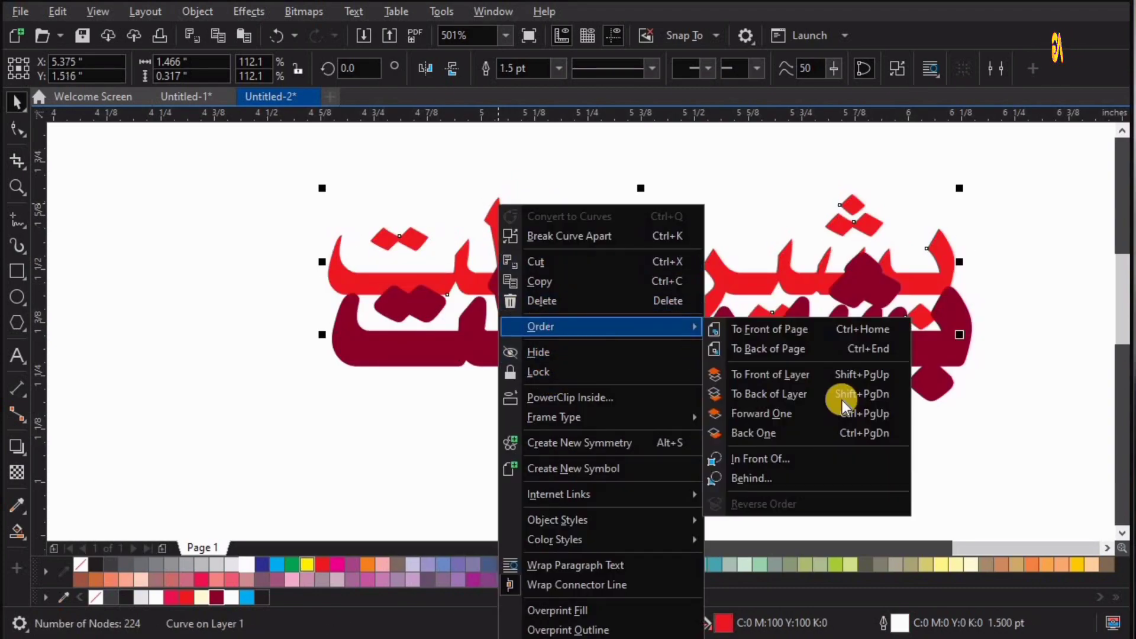
{"action": "left_click", "coordinate": [855, 418]}
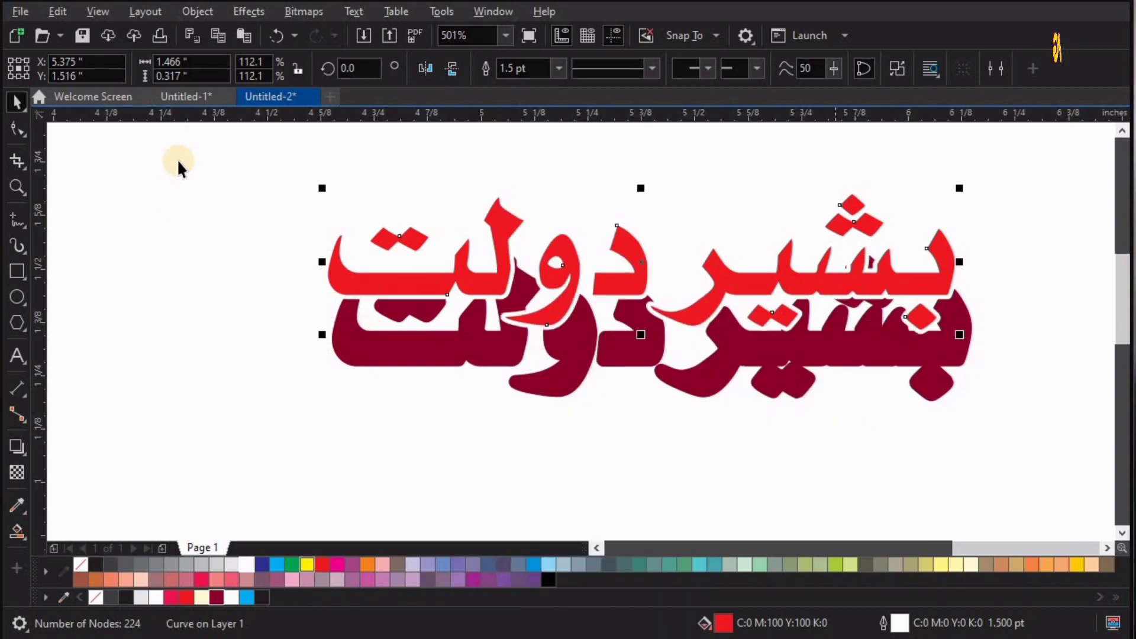
Step: Select both the red and dark red lettering and align their centers horizontally and vertically
{"action": "left_click", "coordinate": [1066, 457]}
{"action": "left_click_drag", "start_coordinate": [953, 145], "coordinate": [947, 136]}
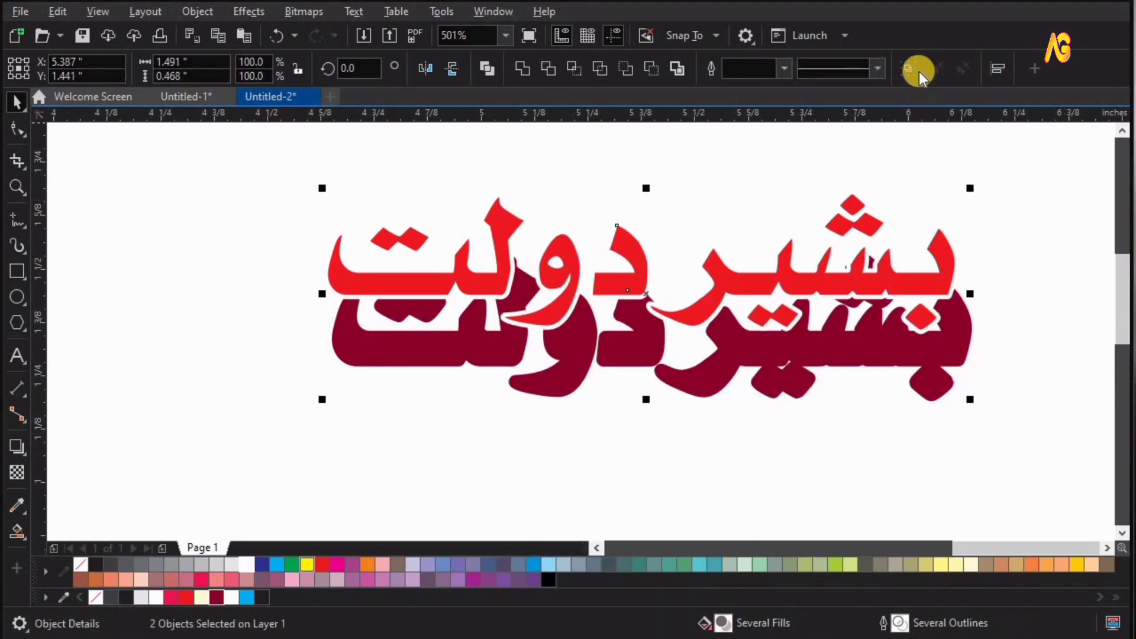
{"action": "left_click", "coordinate": [998, 68]}
{"action": "left_click", "coordinate": [893, 147]}
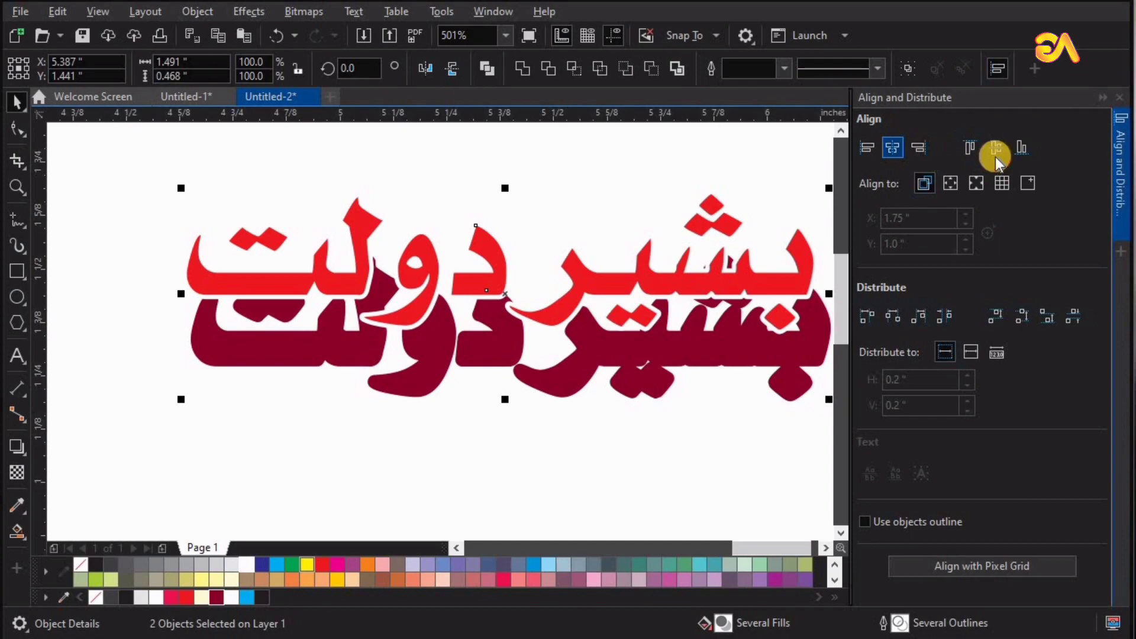
{"action": "left_click", "coordinate": [995, 149]}
{"action": "left_click", "coordinate": [1122, 100]}
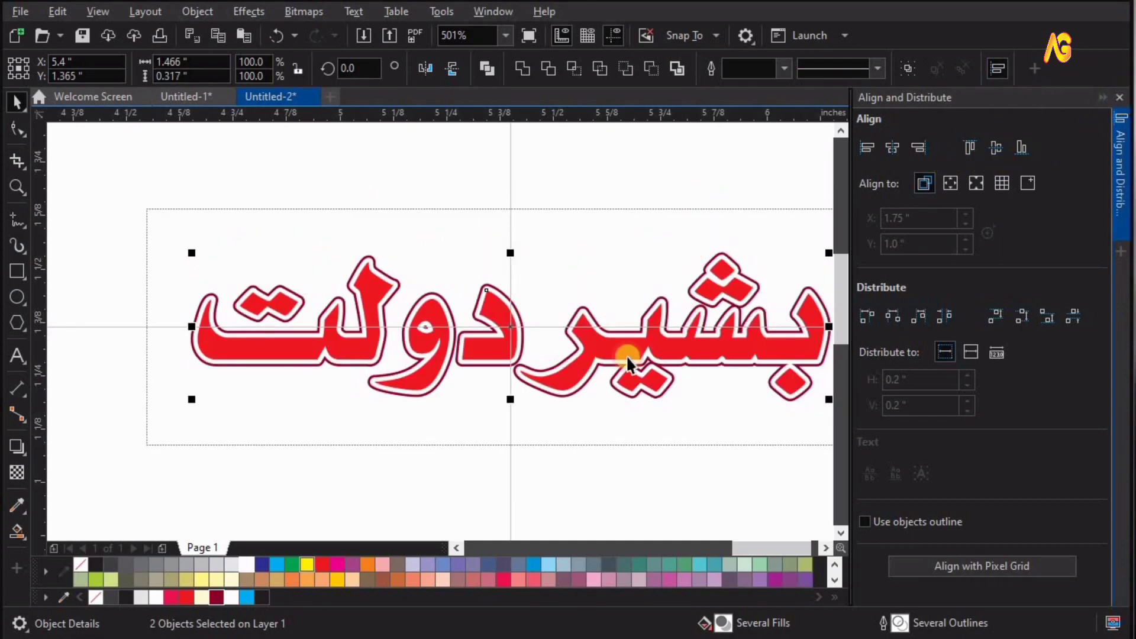
Step: Apply a soft edge bevel to the red lettering with 0.1" distance, intensity 99, direction 99 and altitude 79
{"action": "key", "text": "z"}
{"action": "left_click_drag", "start_coordinate": [235, 213], "coordinate": [1062, 486]}
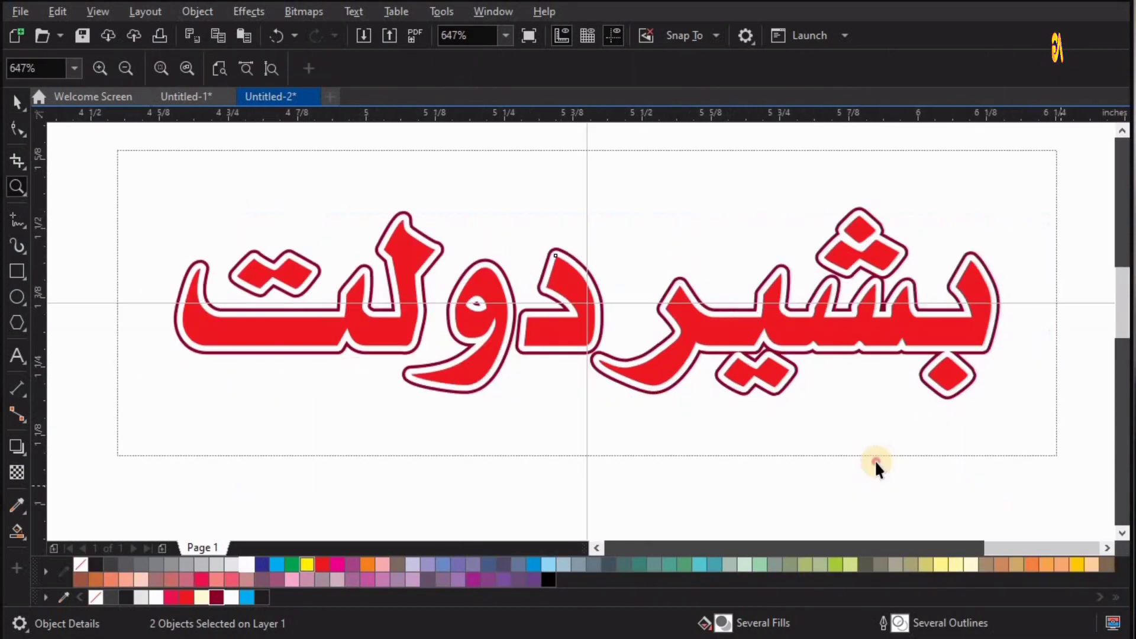
{"action": "key", "text": "Escape"}
{"action": "left_click", "coordinate": [705, 328]}
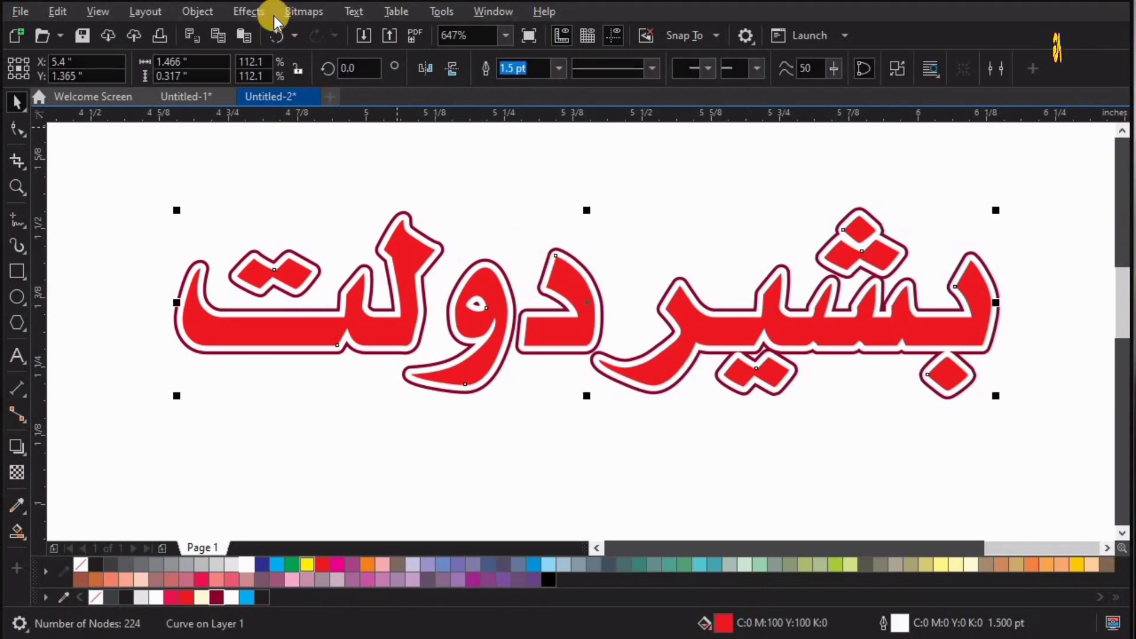
{"action": "left_click", "coordinate": [250, 12]}
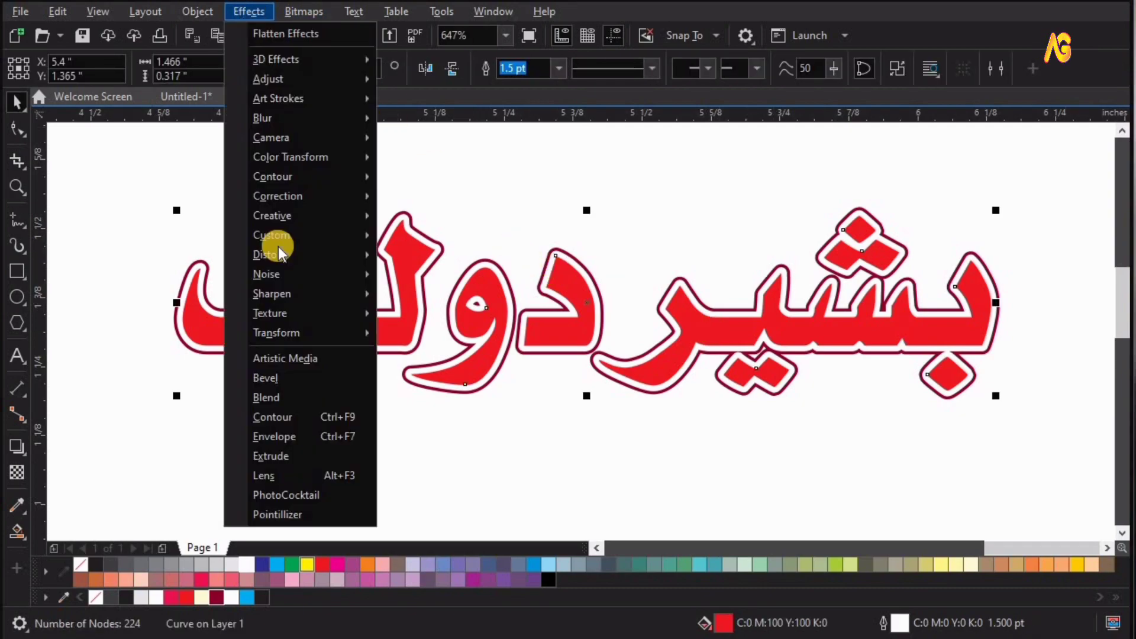
{"action": "left_click", "coordinate": [277, 379]}
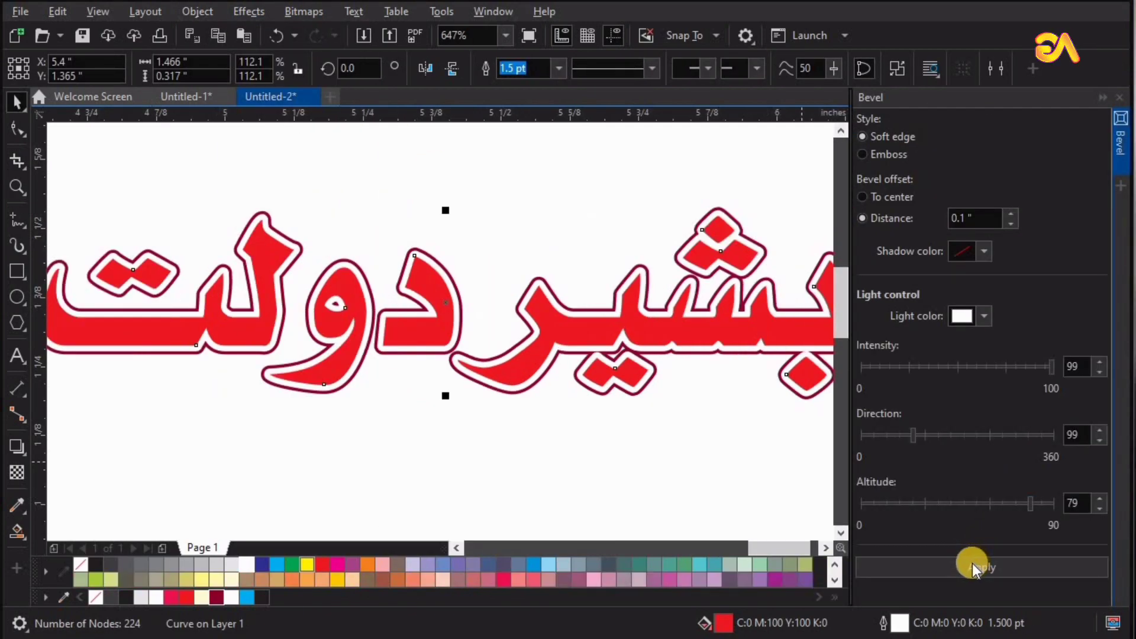
{"action": "left_click", "coordinate": [971, 567]}
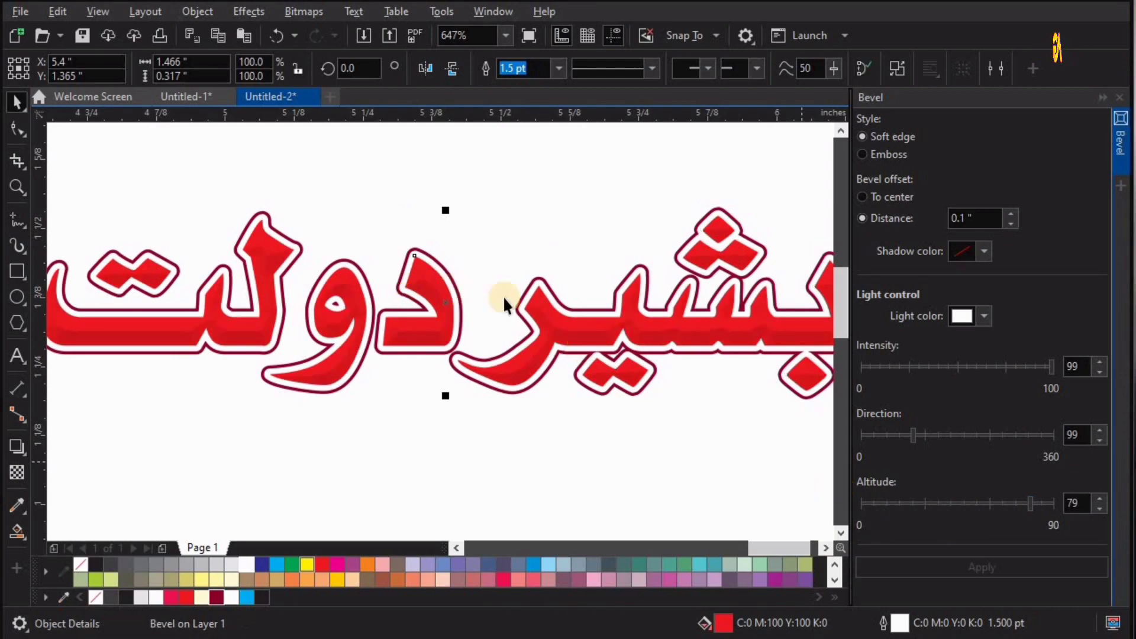
{"action": "left_click", "coordinate": [1120, 98]}
Step: Duplicate the bevelled lettering slightly down and to the right, and fill the copy with gray C0 M0 Y0 K20
{"action": "left_click", "coordinate": [714, 332]}
{"action": "left_click", "coordinate": [713, 331]}
{"action": "left_click", "coordinate": [715, 335]}
{"action": "left_click_drag", "start_coordinate": [711, 330], "coordinate": [715, 335]}
{"action": "left_click", "coordinate": [200, 584]}
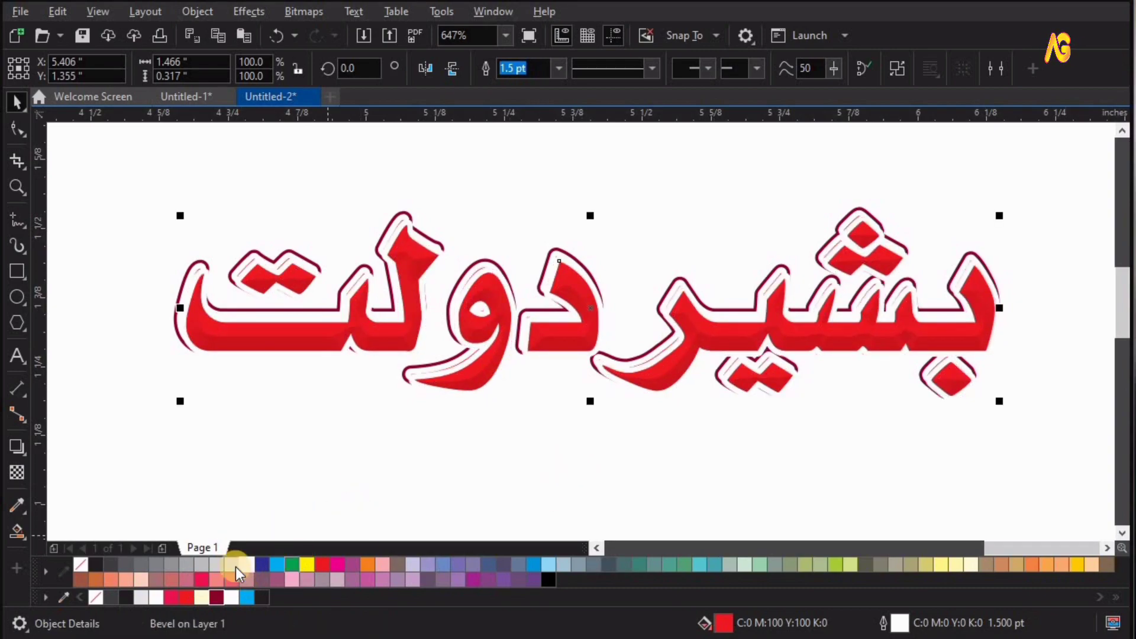
{"action": "left_click", "coordinate": [219, 562]}
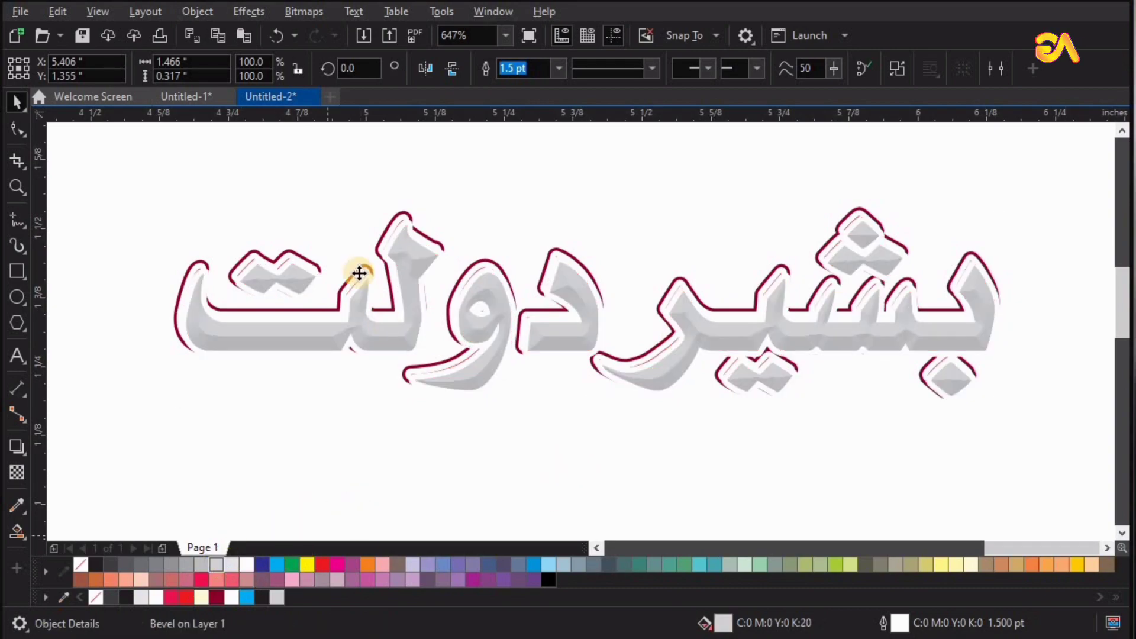
Step: Try to bring the dark red lettering to the front of the layer
{"action": "left_click", "coordinate": [291, 251]}
{"action": "key", "text": "shift+Page_Up"}
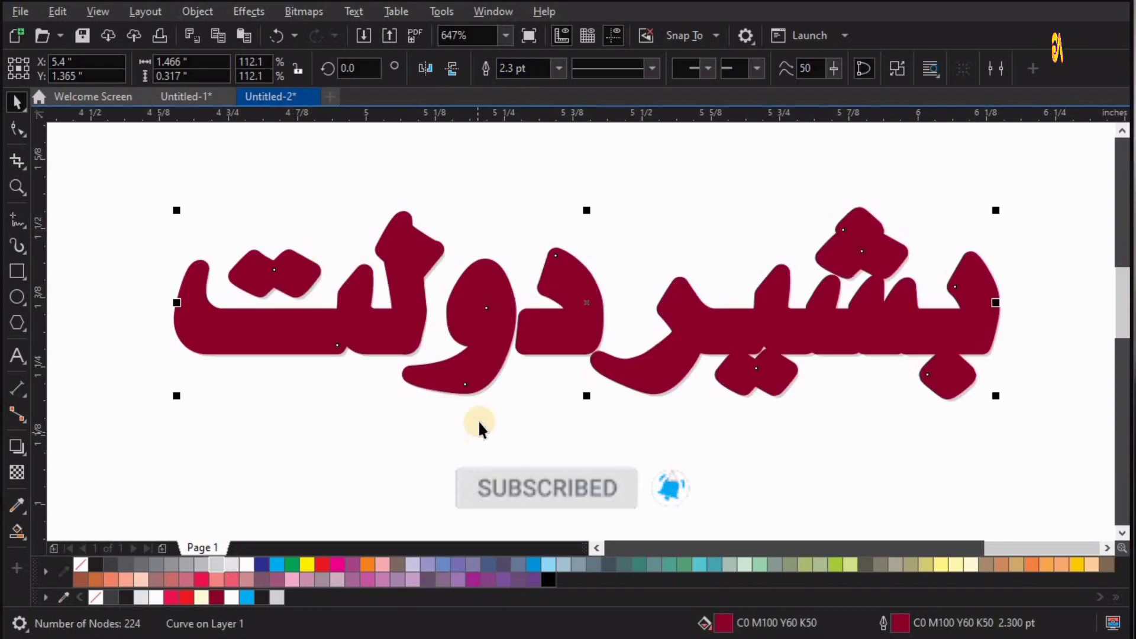
{"action": "left_click", "coordinate": [439, 477]}
{"action": "key", "text": "ctrl+z"}
Step: Give the gray bevelled copy a K20 gray outline and move it back one level, behind the red lettering
{"action": "left_click", "coordinate": [441, 432]}
{"action": "right_click", "coordinate": [446, 384]}
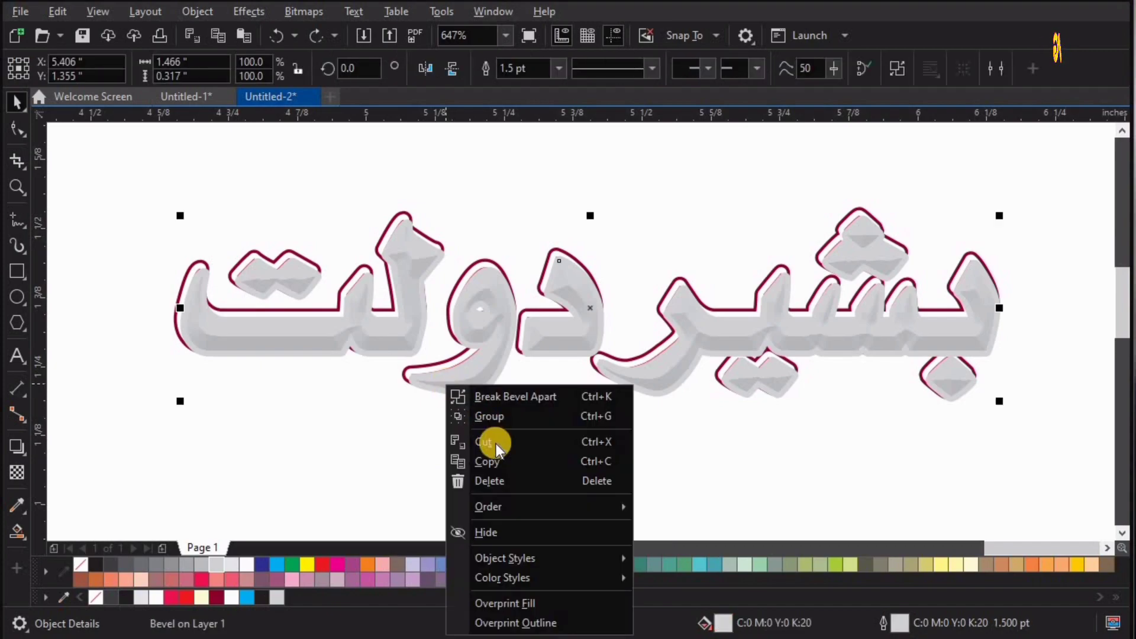
{"action": "mouse_move", "coordinate": [491, 503]}
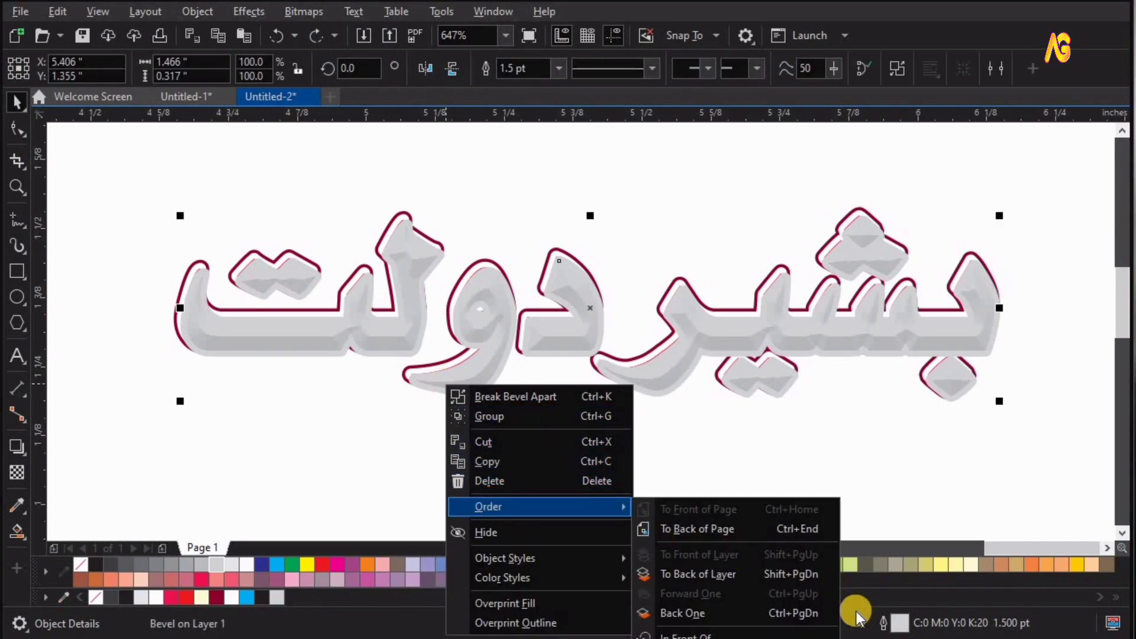
{"action": "left_click", "coordinate": [811, 613]}
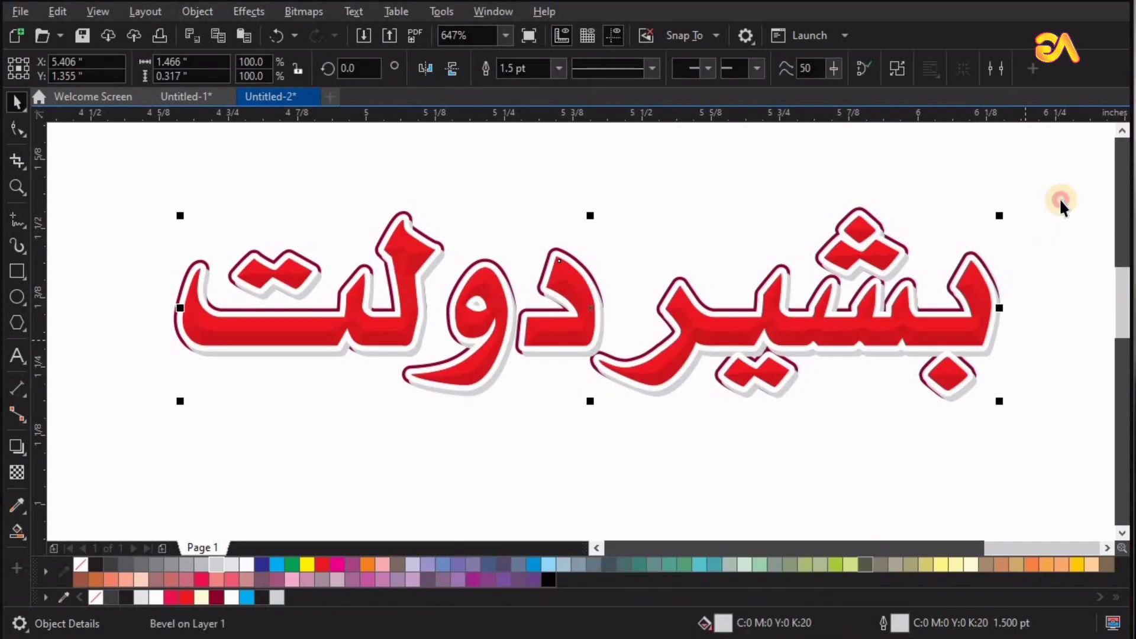
Step: Select the whole layered practice lettering beside the card and delete it
{"action": "left_click_drag", "start_coordinate": [1039, 174], "coordinate": [931, 329]}
{"action": "left_click_drag", "start_coordinate": [148, 442], "coordinate": [139, 435]}
{"action": "key", "text": "F4"}
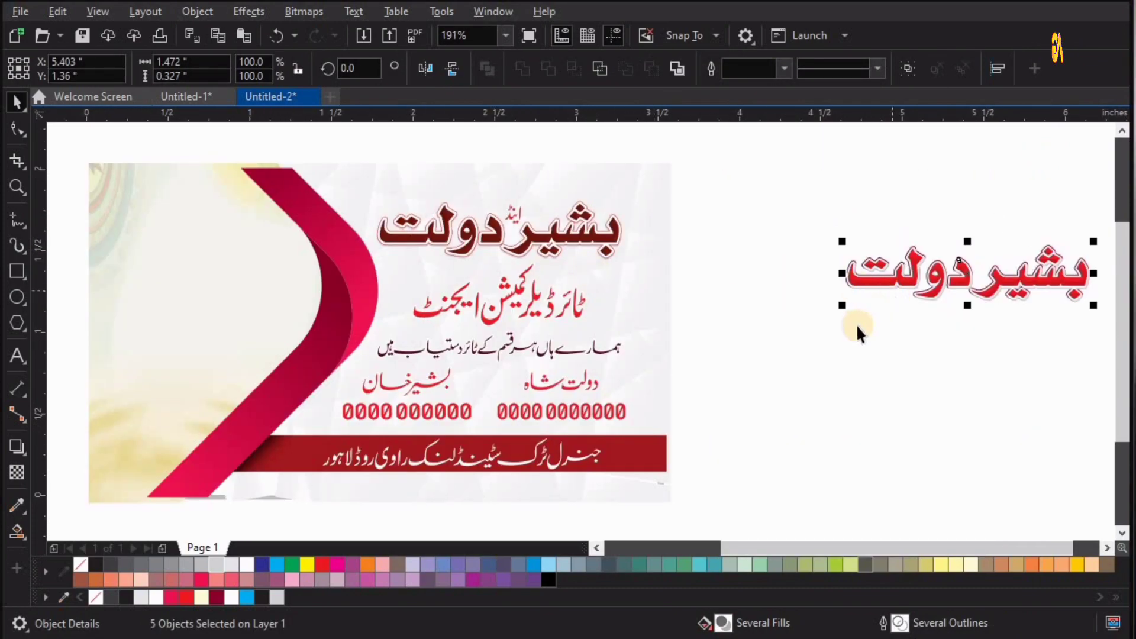
{"action": "key", "text": "Delete"}
Step: Examine the card's Urdu text lines and red contact bar up close, and view the whole card
{"action": "key", "text": "z"}
{"action": "left_click_drag", "start_coordinate": [372, 195], "coordinate": [609, 398]}
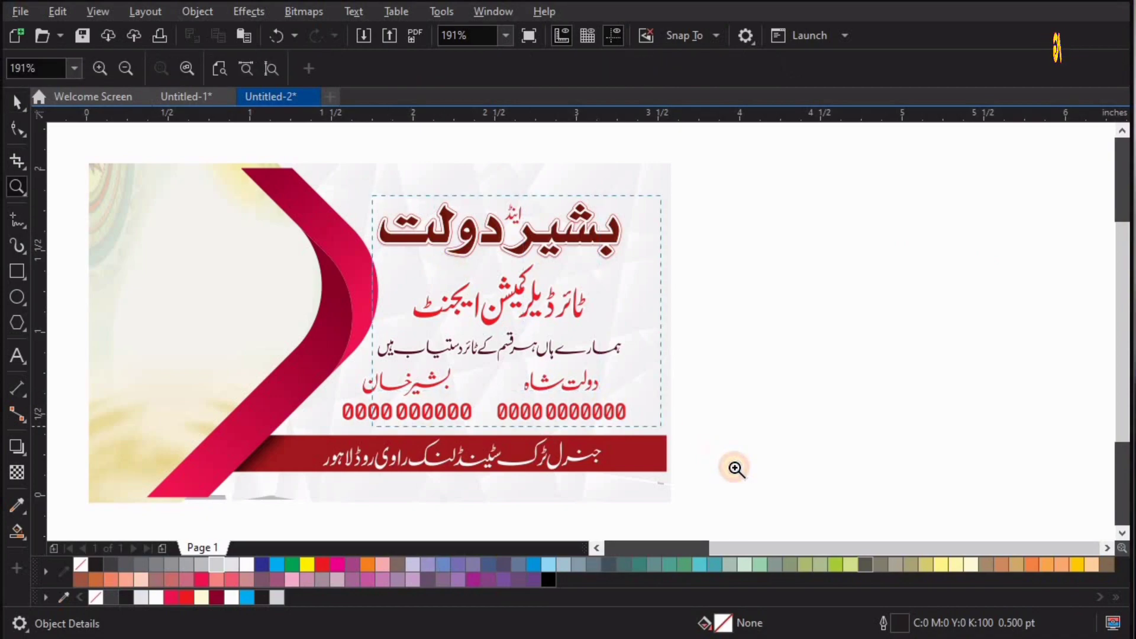
{"action": "left_click_drag", "start_coordinate": [734, 467], "coordinate": [733, 466]}
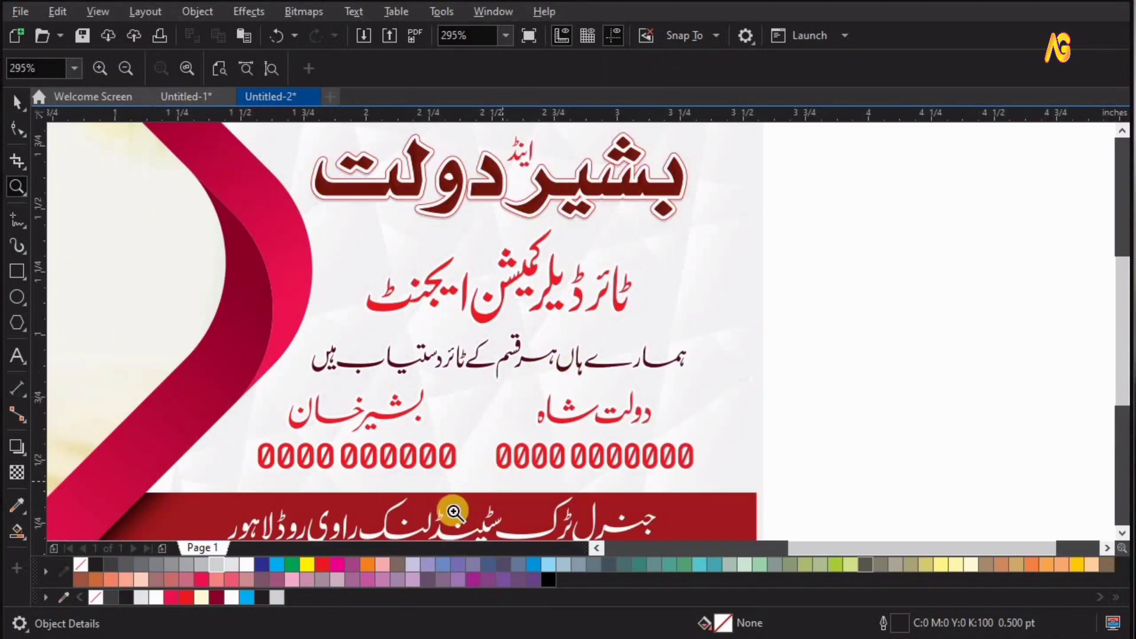
{"action": "key", "text": "shift+F4"}
{"action": "left_click_drag", "start_coordinate": [868, 533], "coordinate": [424, 440]}
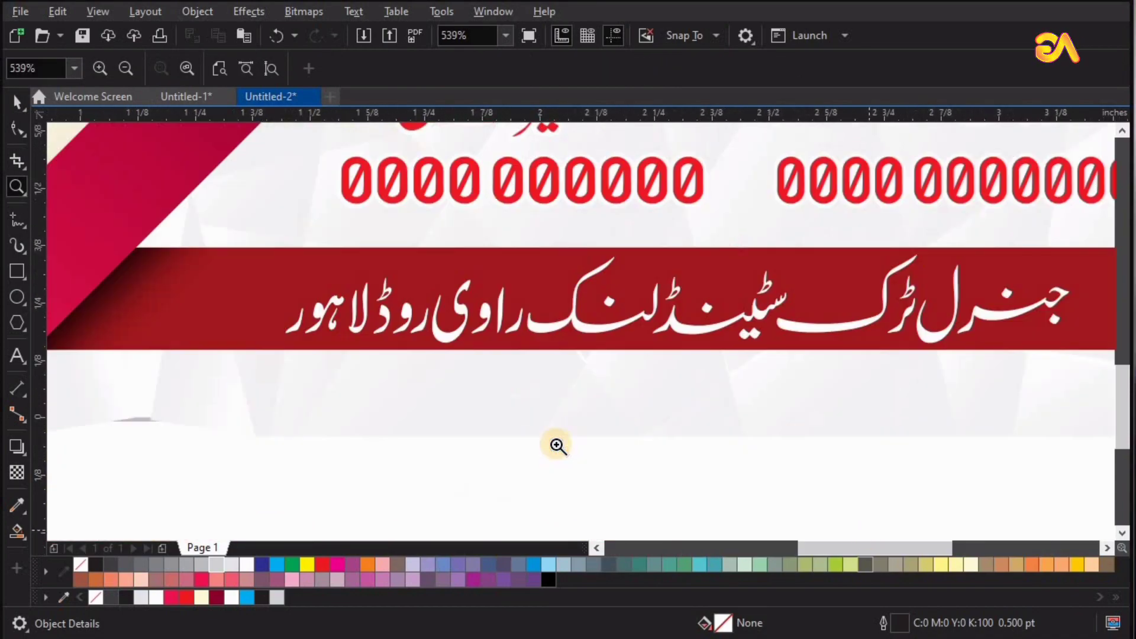
{"action": "key", "text": "shift+F4"}
{"action": "key", "text": "space"}
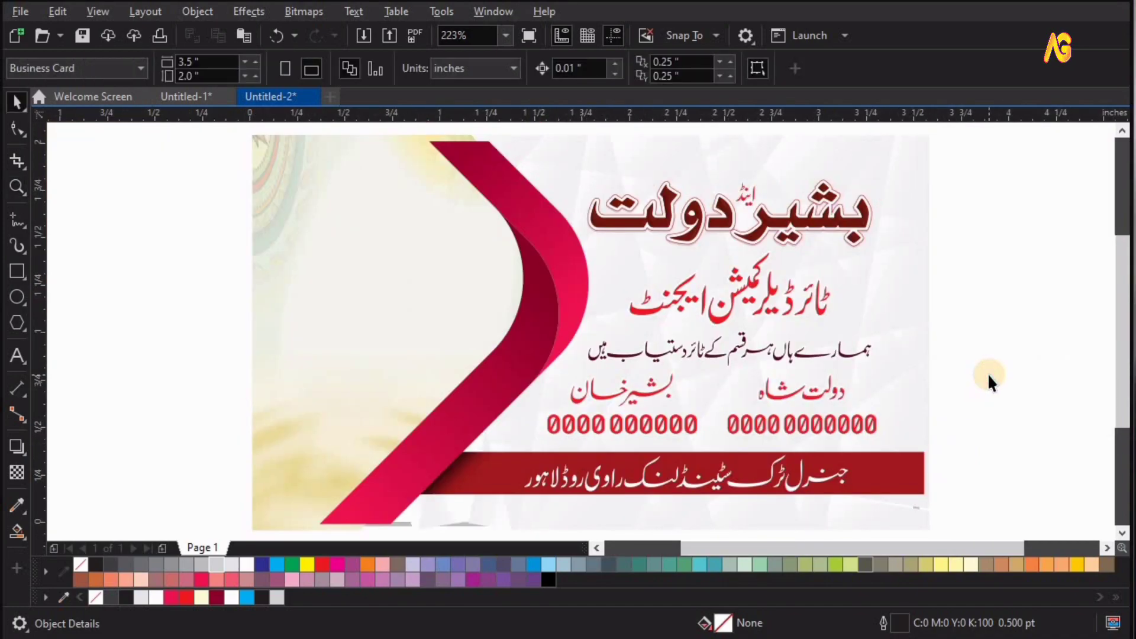